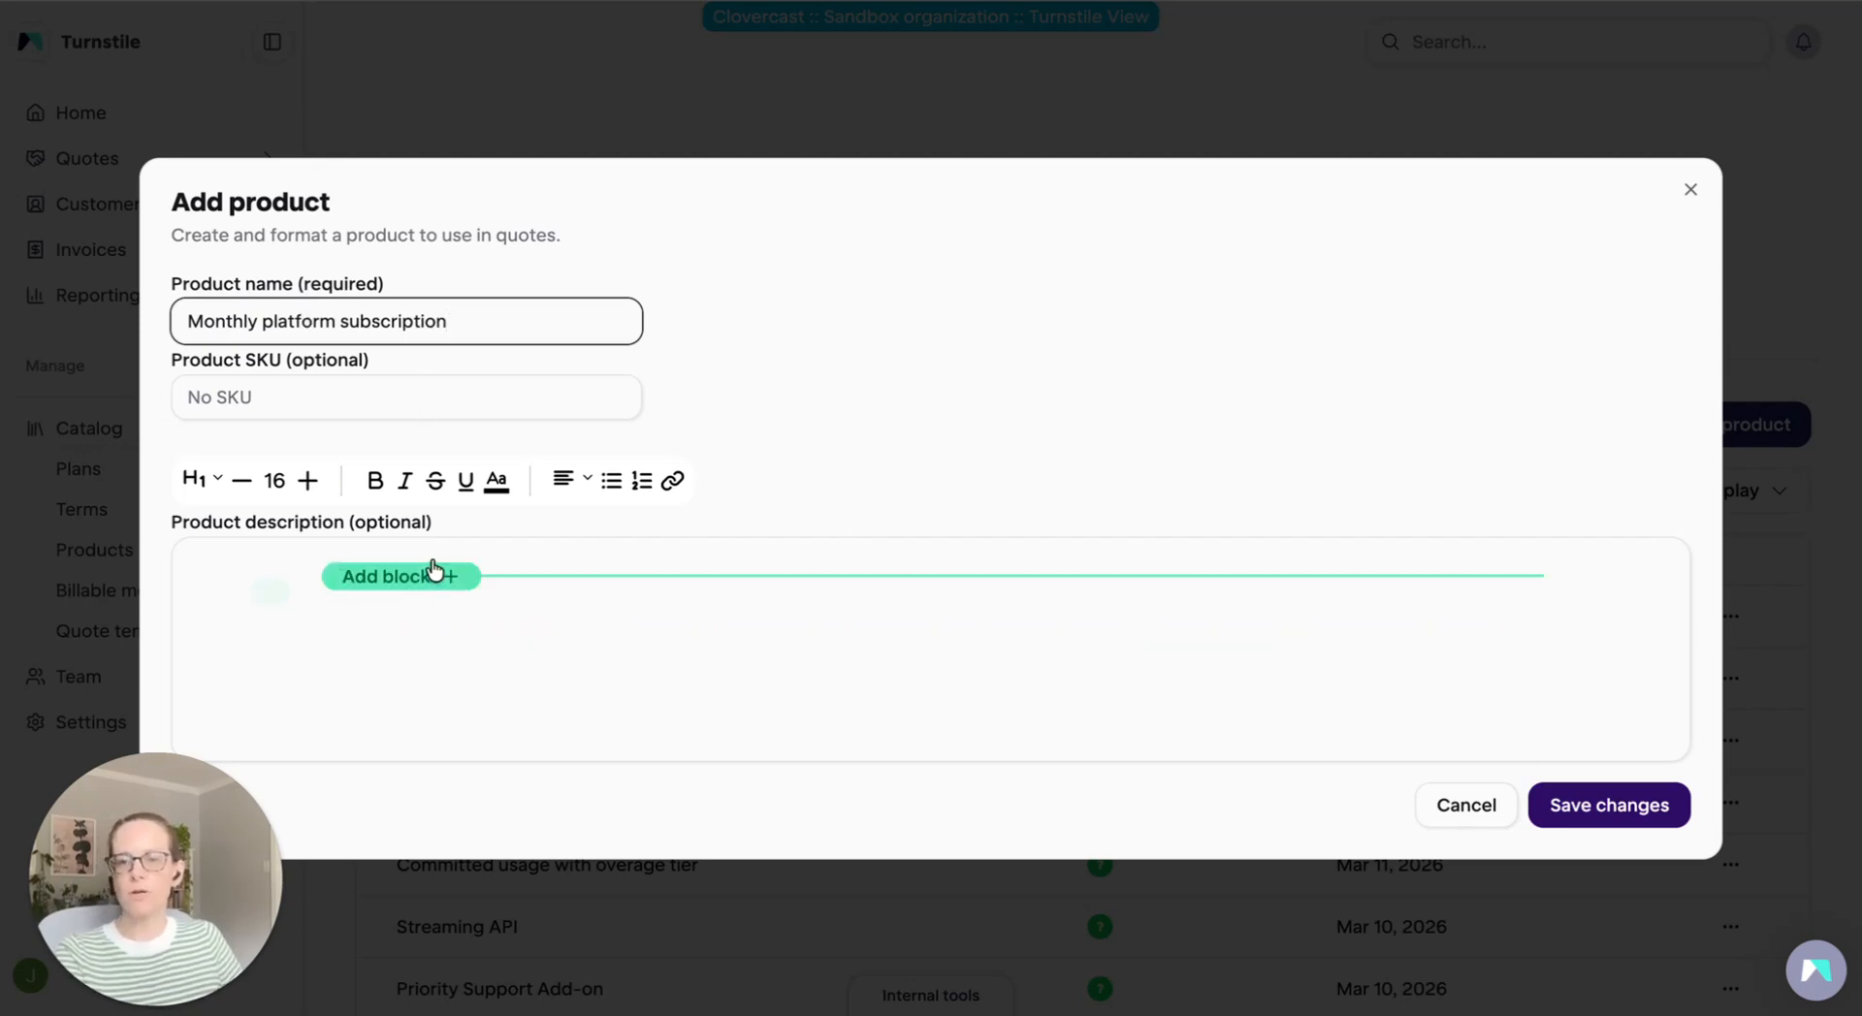
Add a text block reading "Core access to the platform" as the Monthly platform subscription product's description and save the product
left_click(433, 574)
left_click(397, 623)
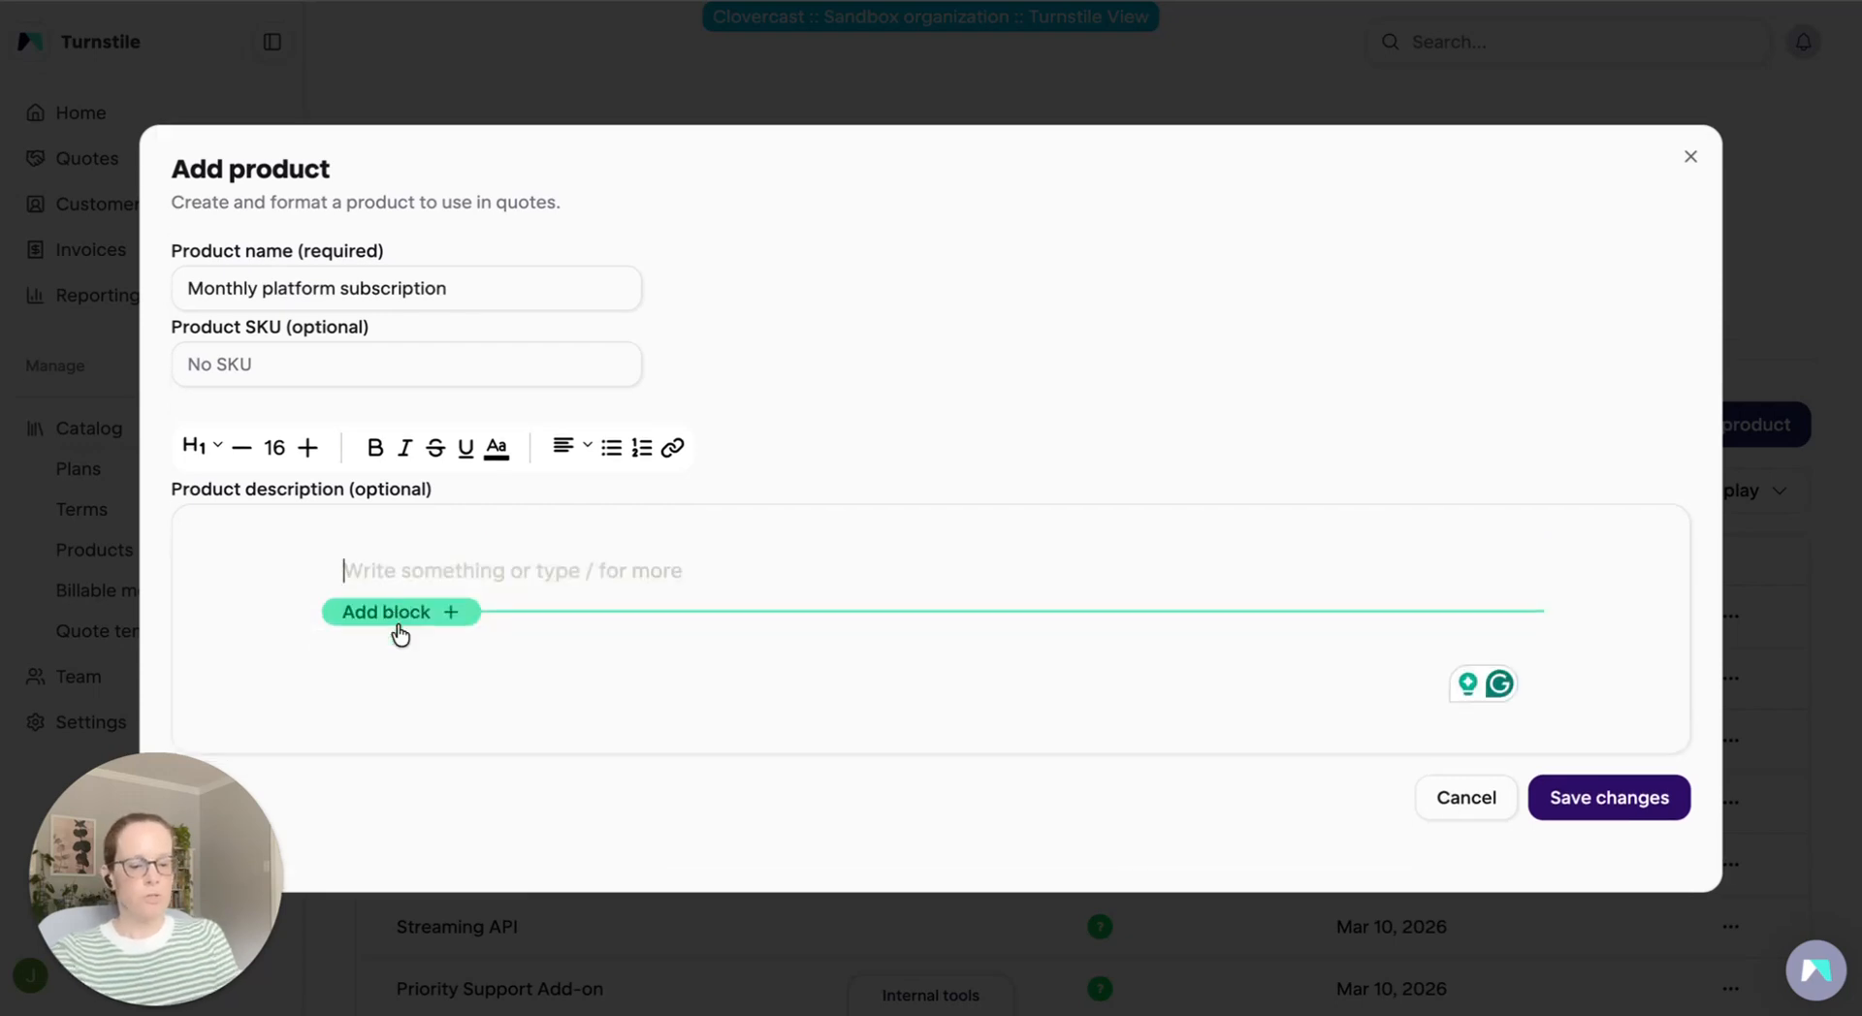
type("Core access to the platform")
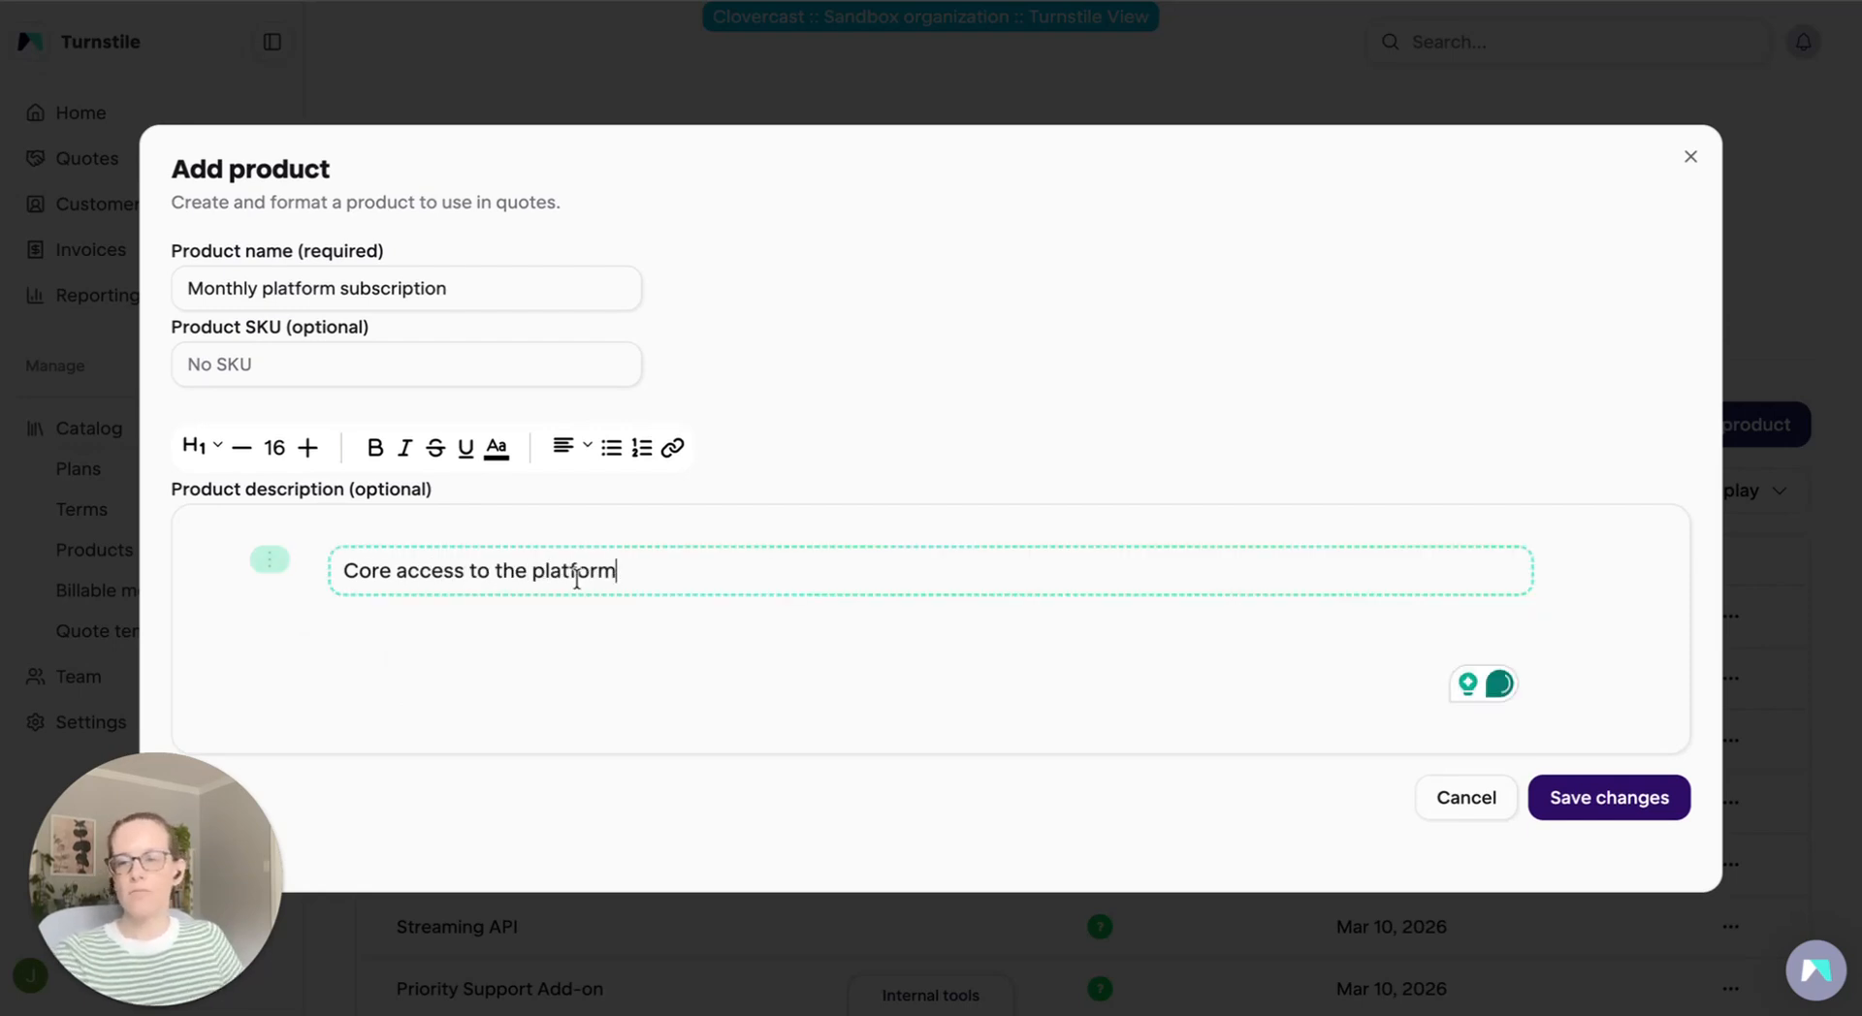
left_click(1602, 810)
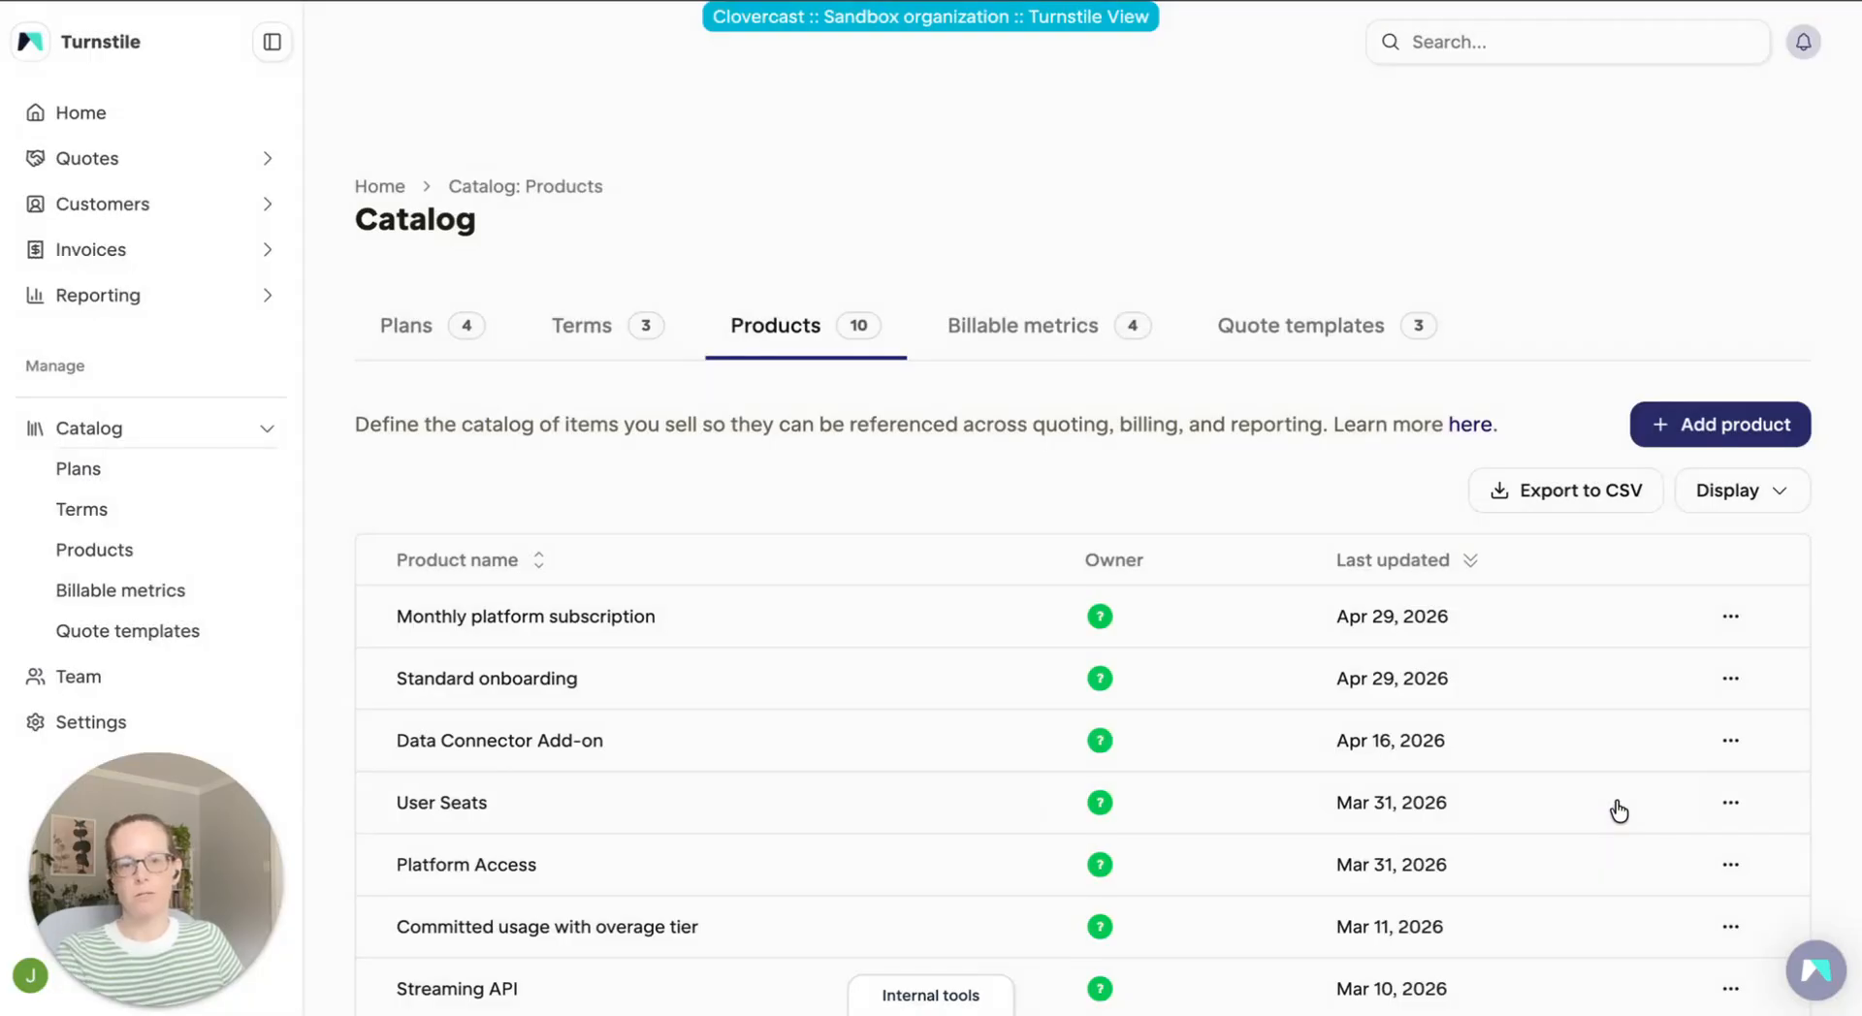
Add another catalog product named "Monthly API calls" without SKU or description and save it
left_click(1748, 429)
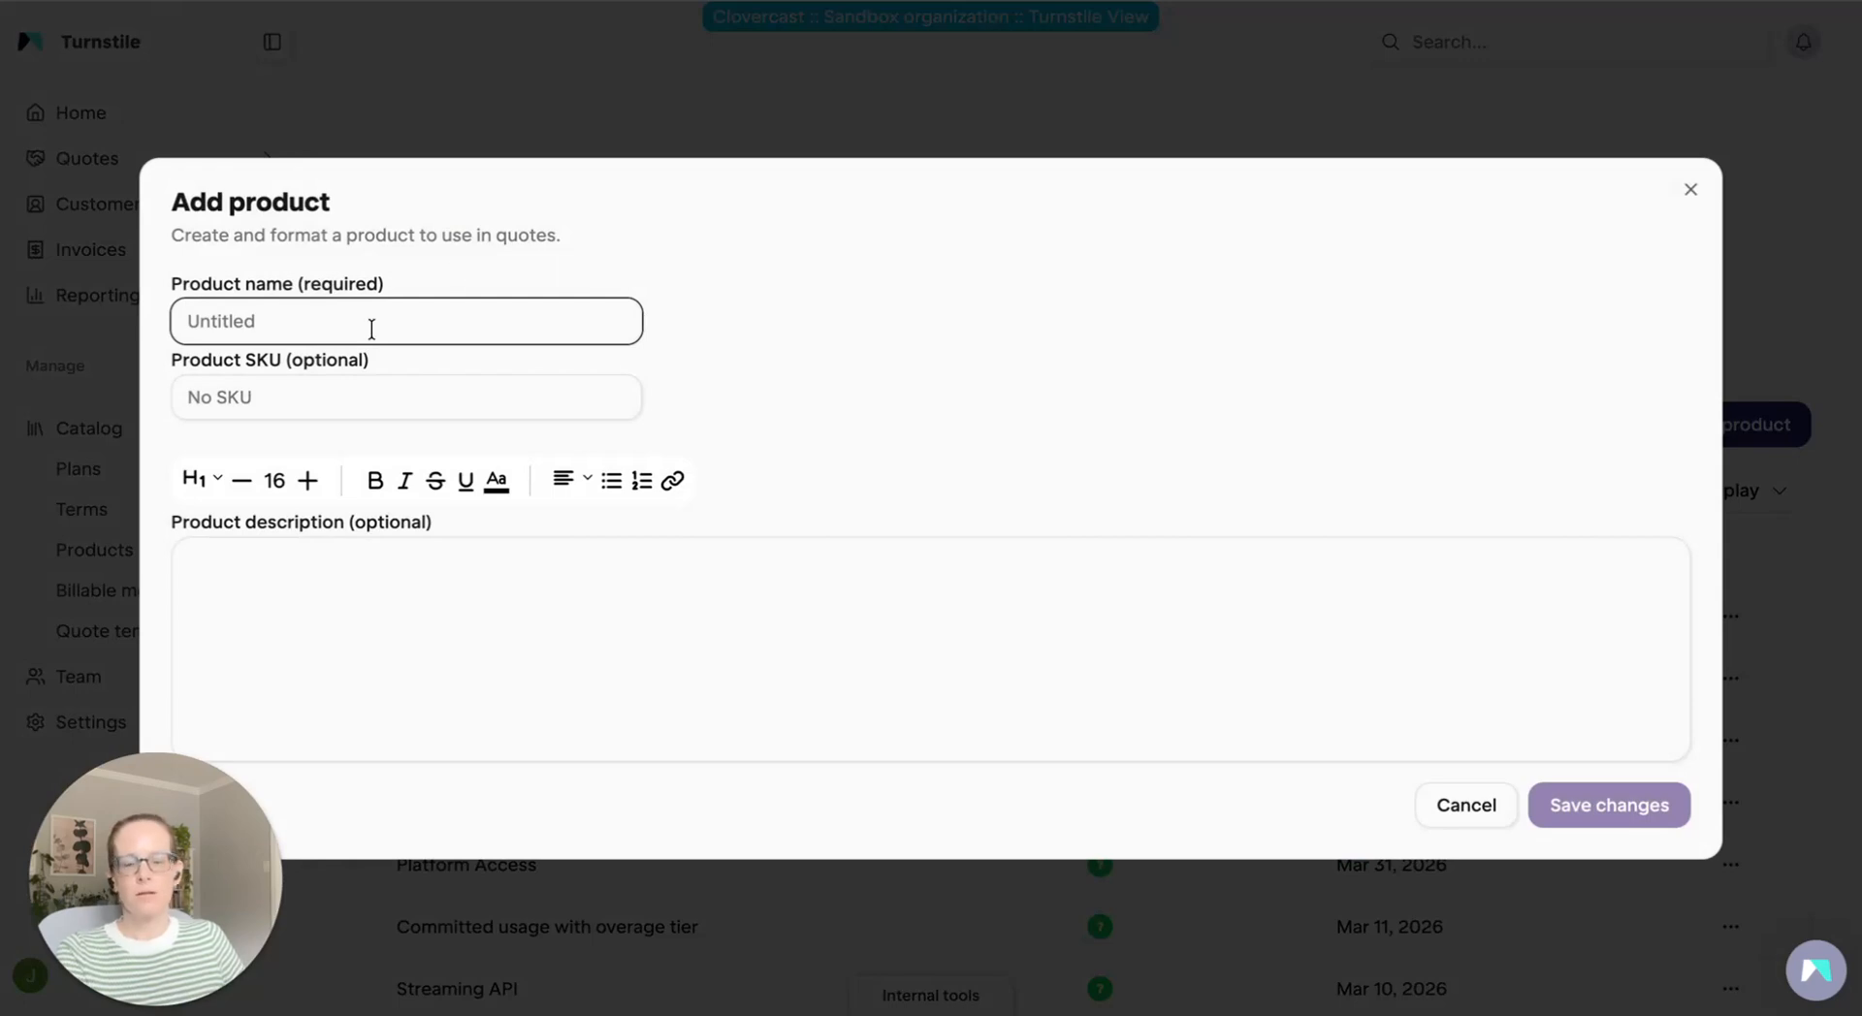
type("Monthly AP")
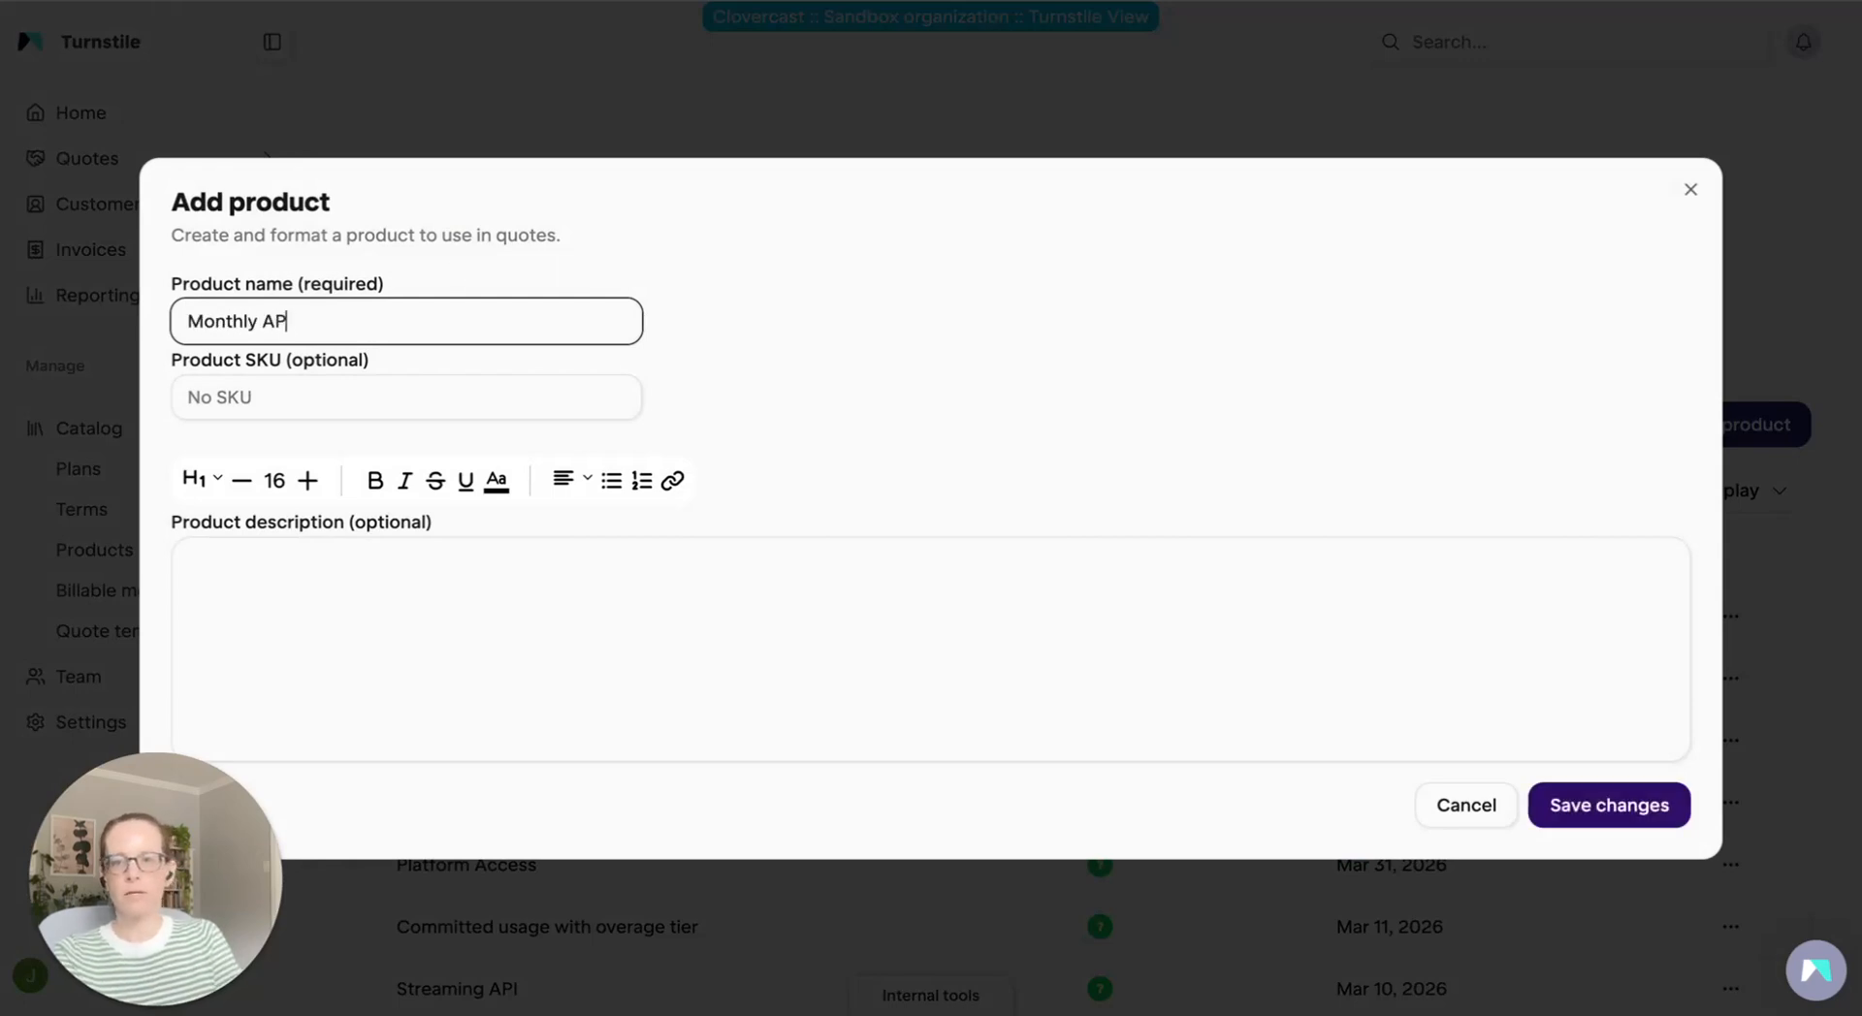
type("I calls")
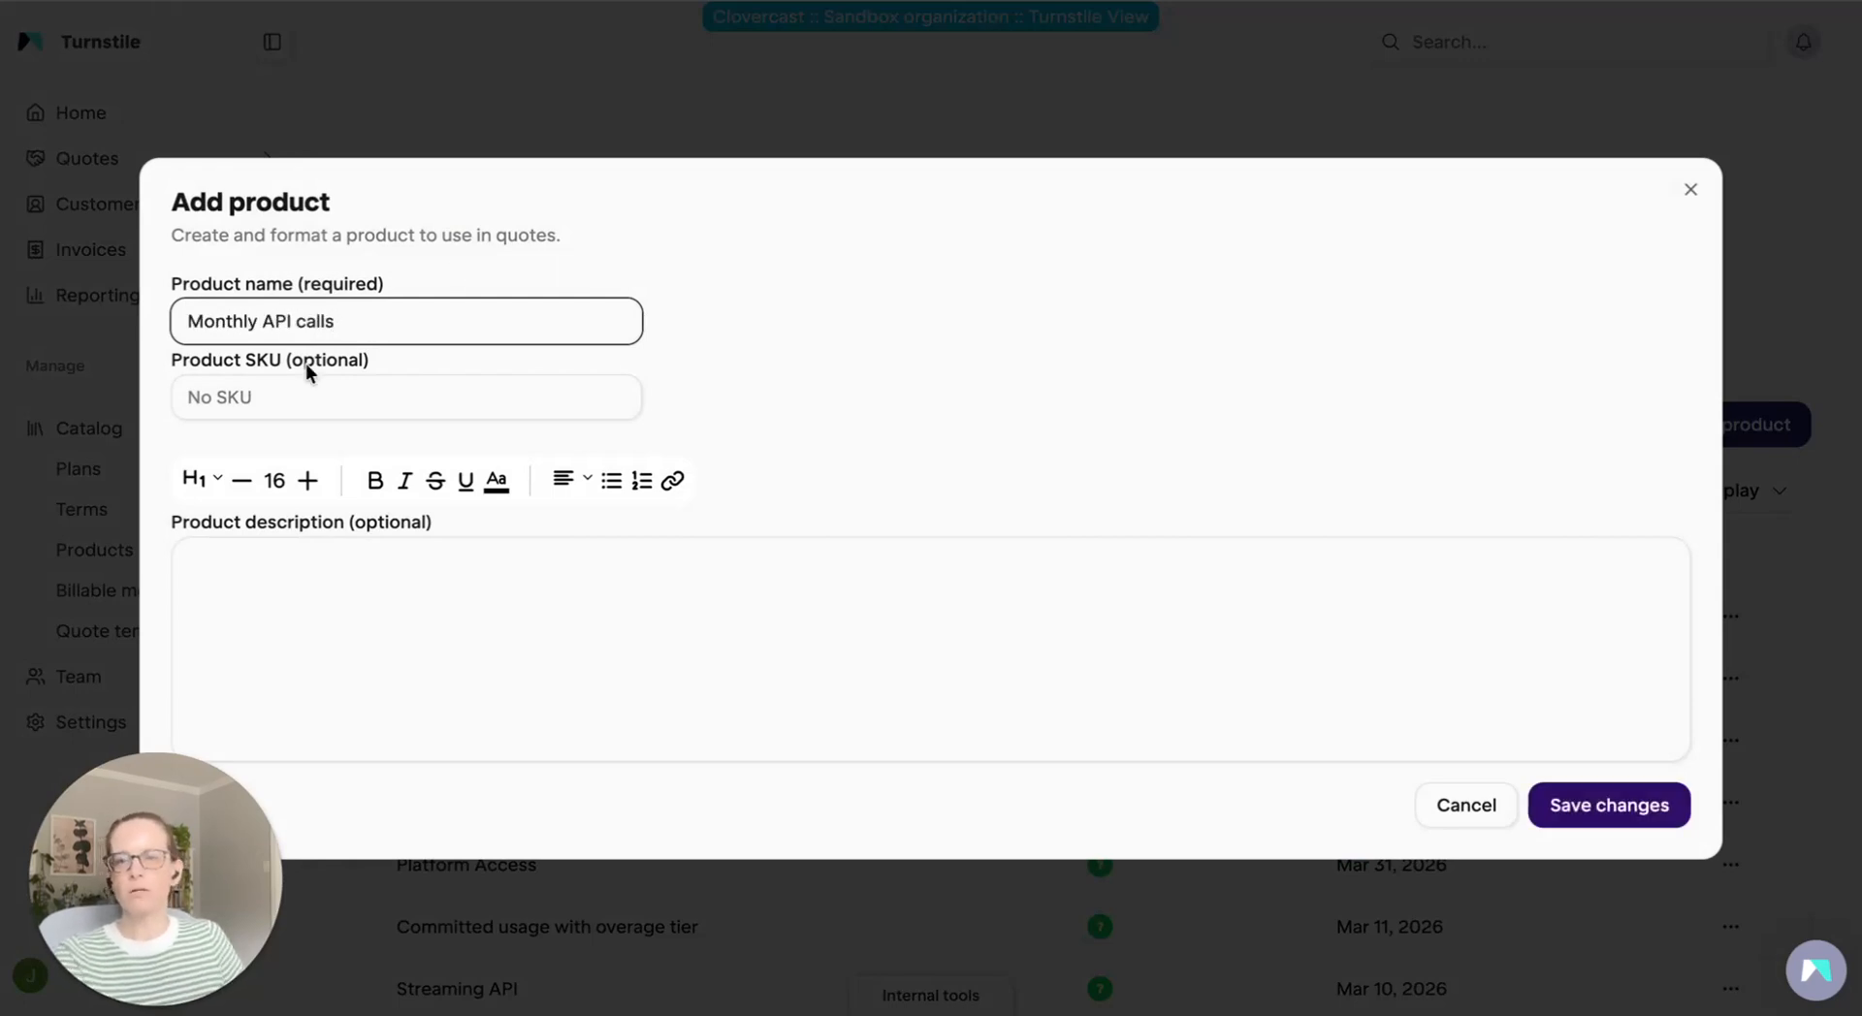
left_click(1605, 824)
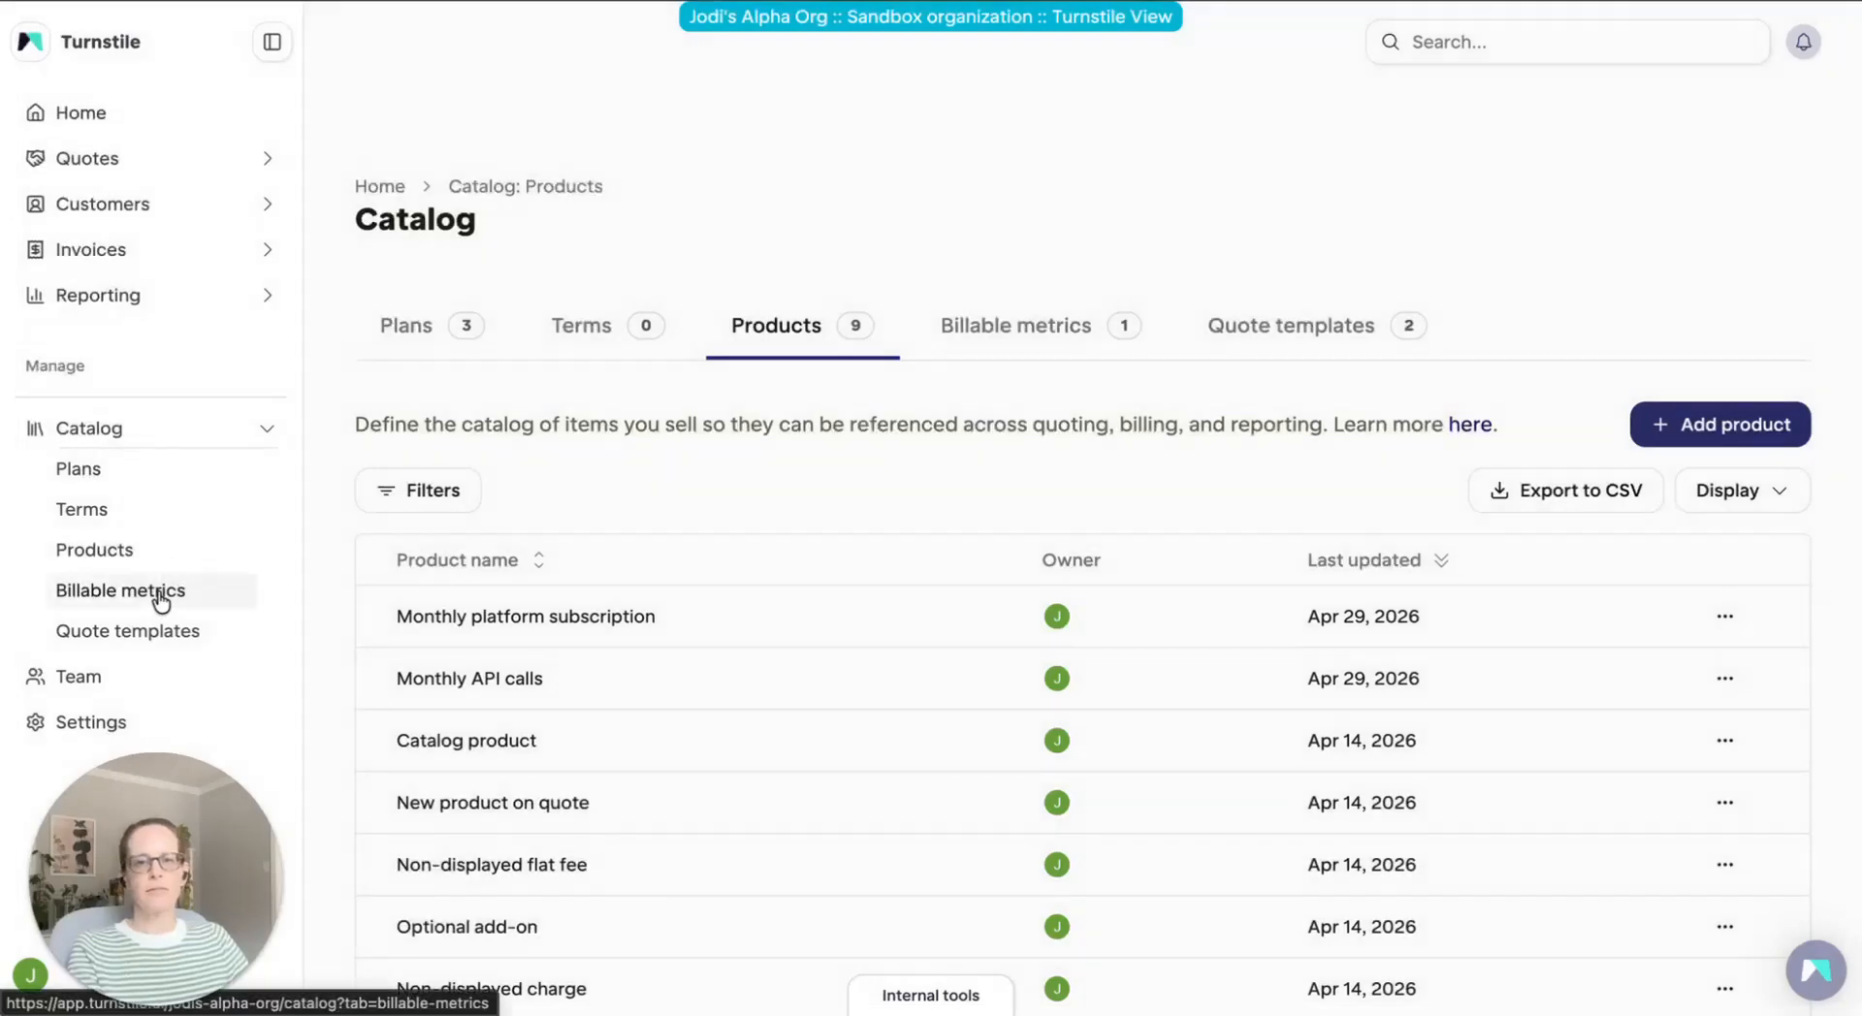
Create a billable metric named "API calls" with unit display name "API calls", leaving the event key blank
left_click(161, 601)
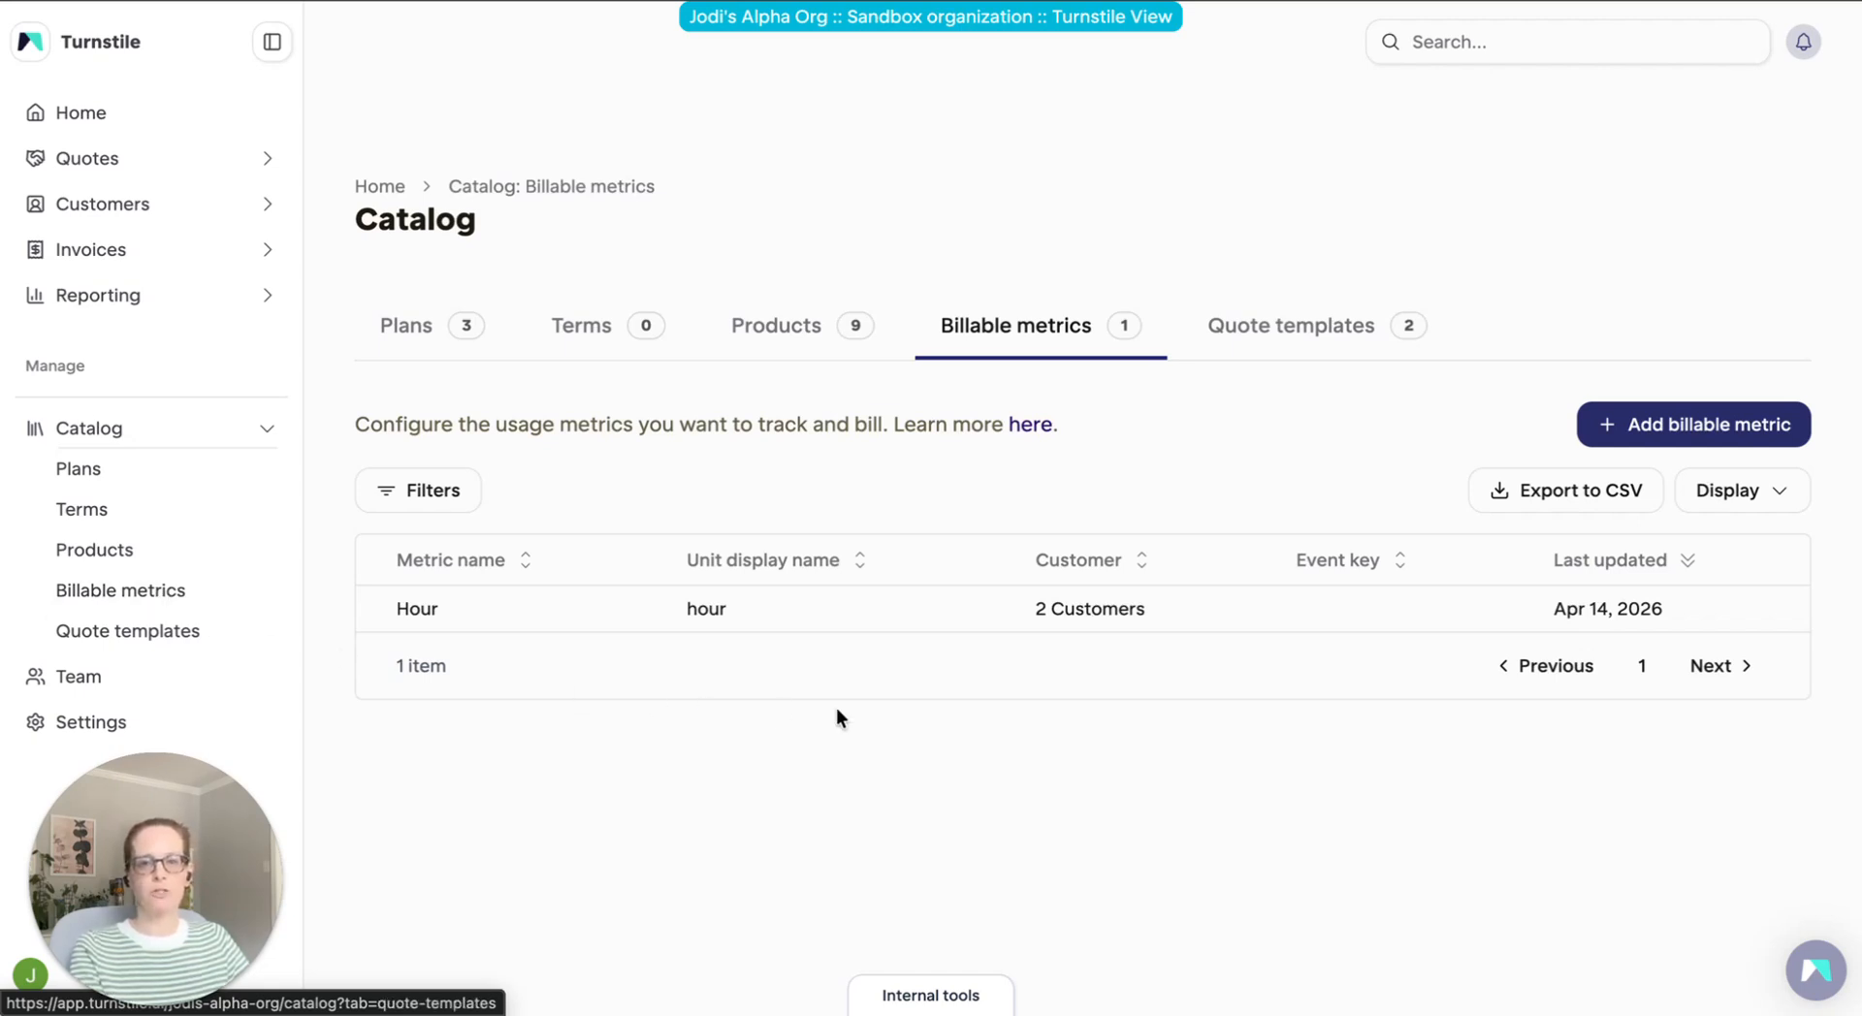
left_click(1710, 436)
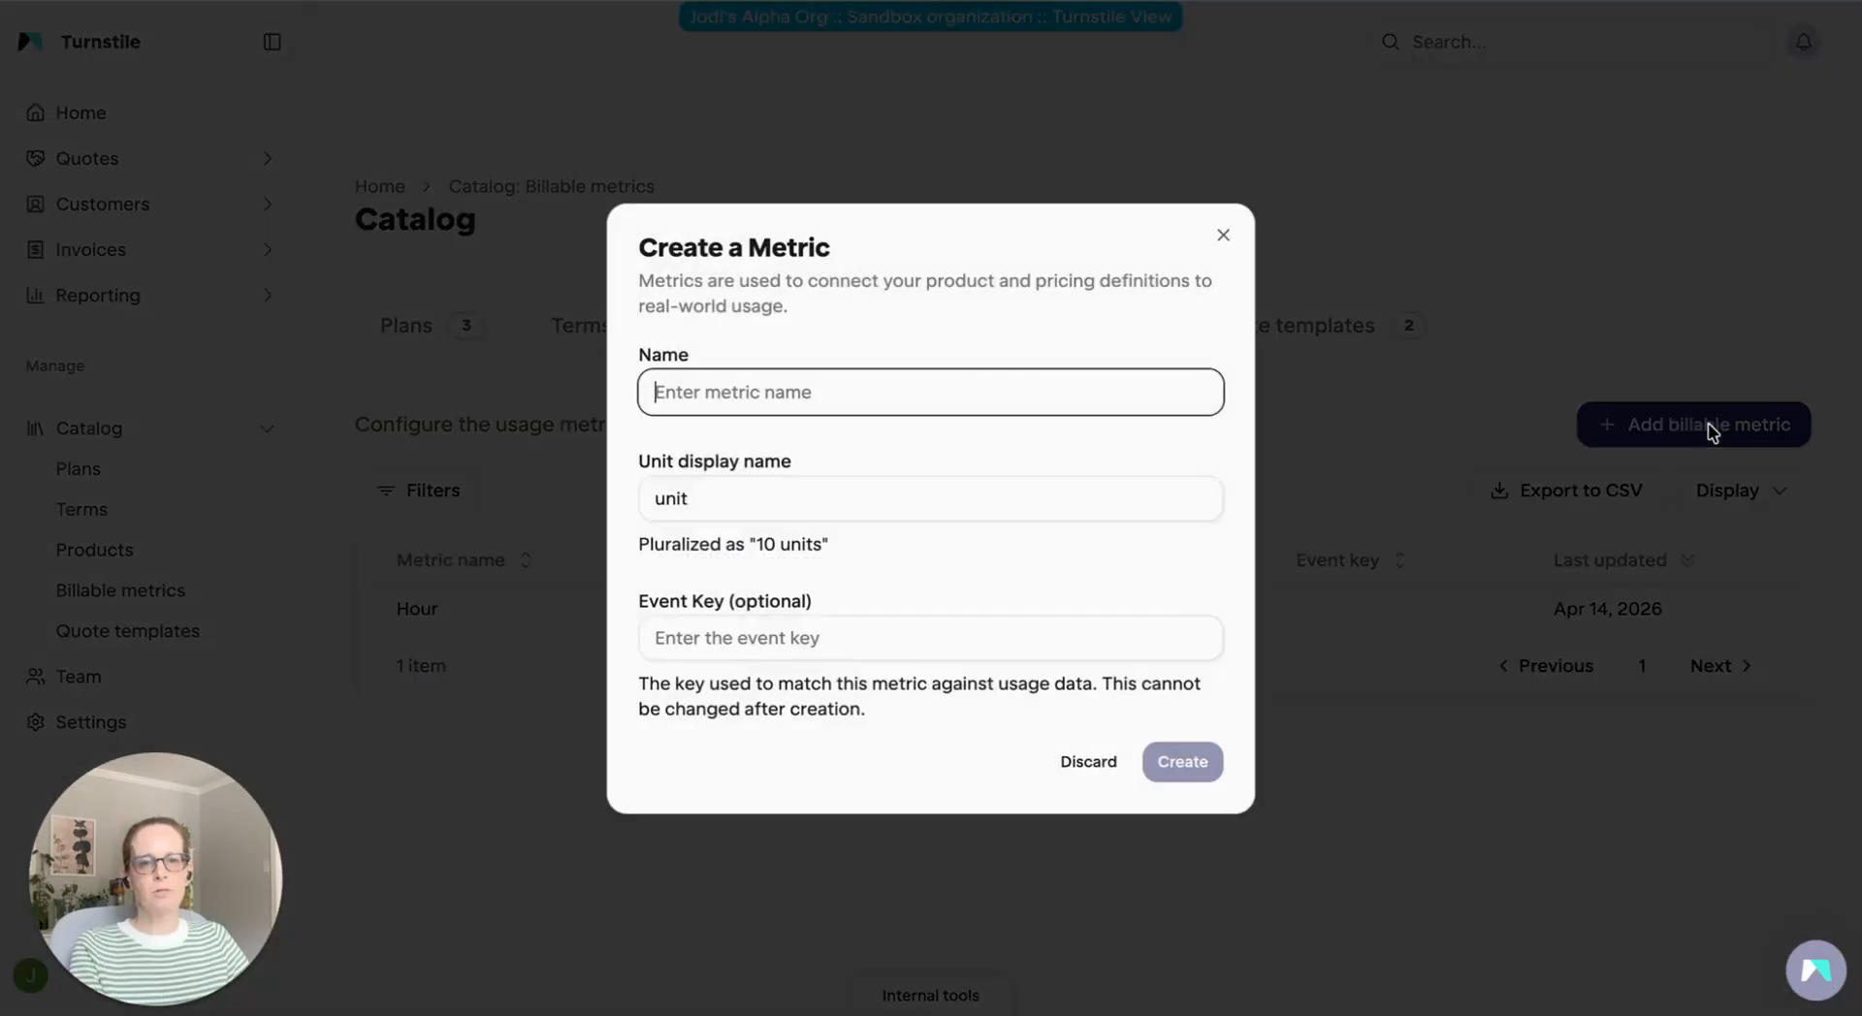
type("API calls")
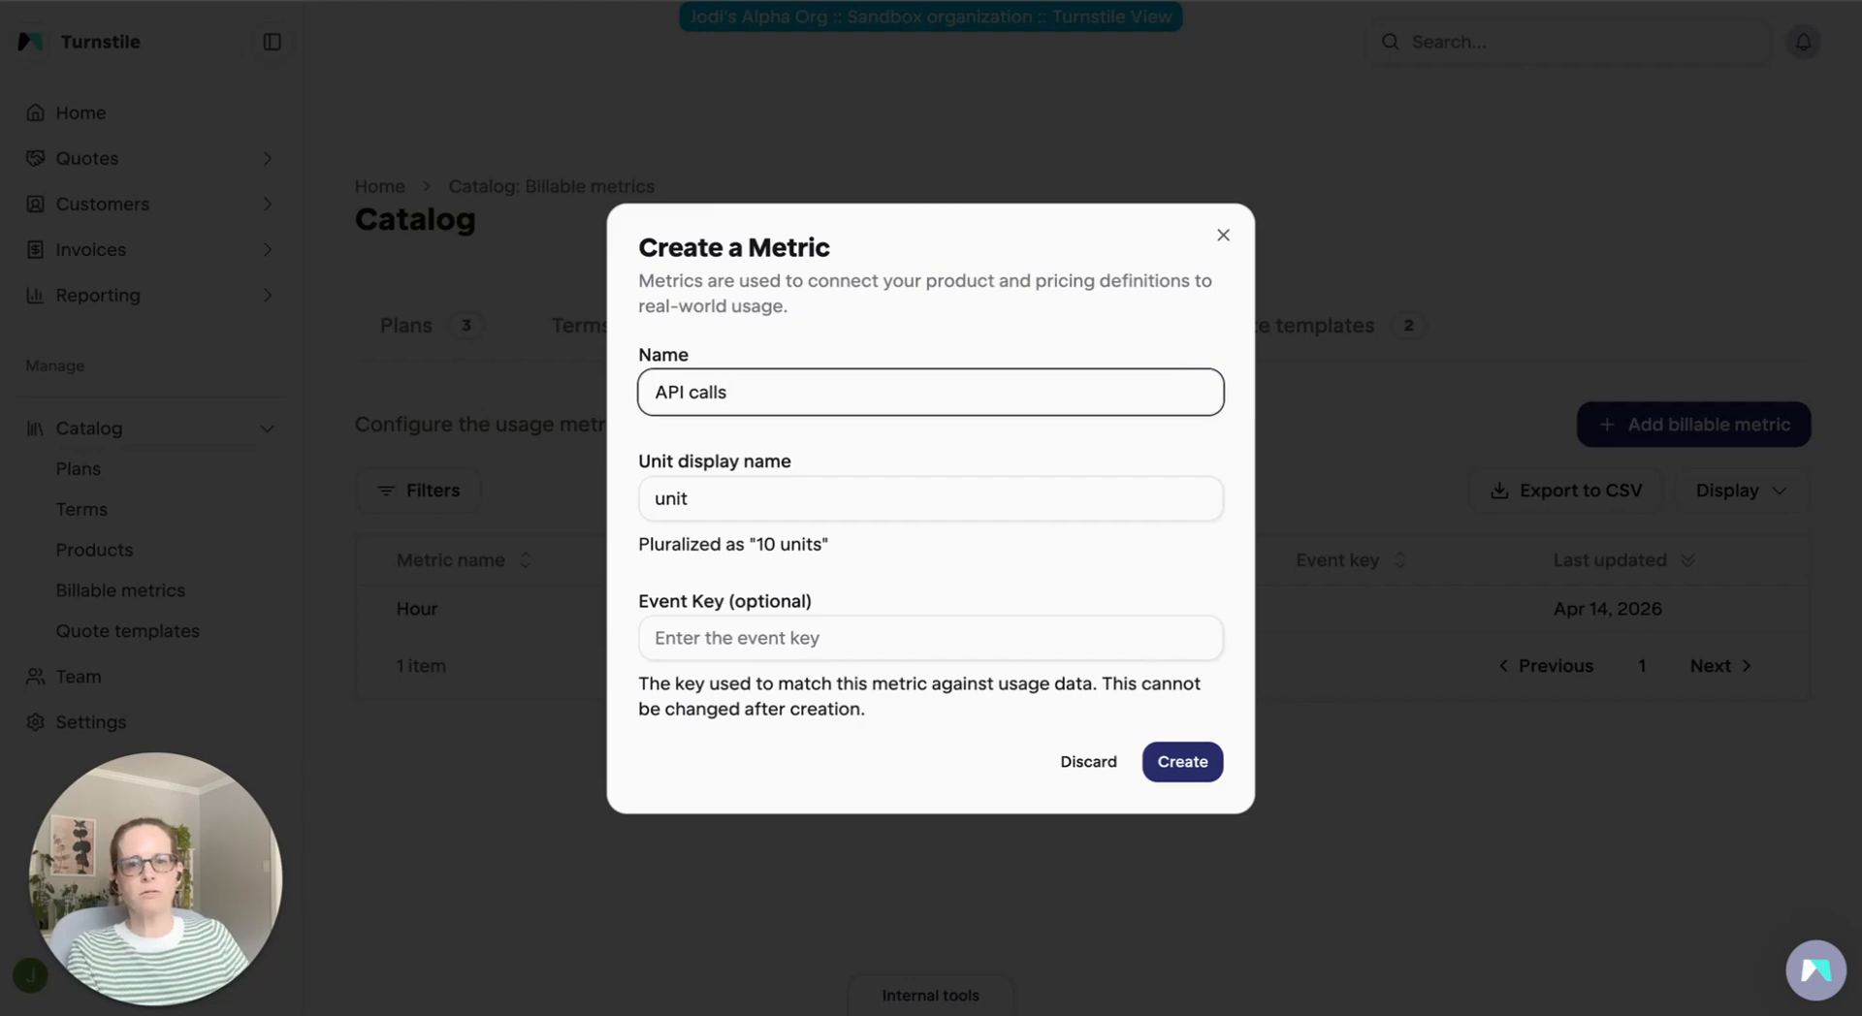
double_click(709, 508)
type("API calls")
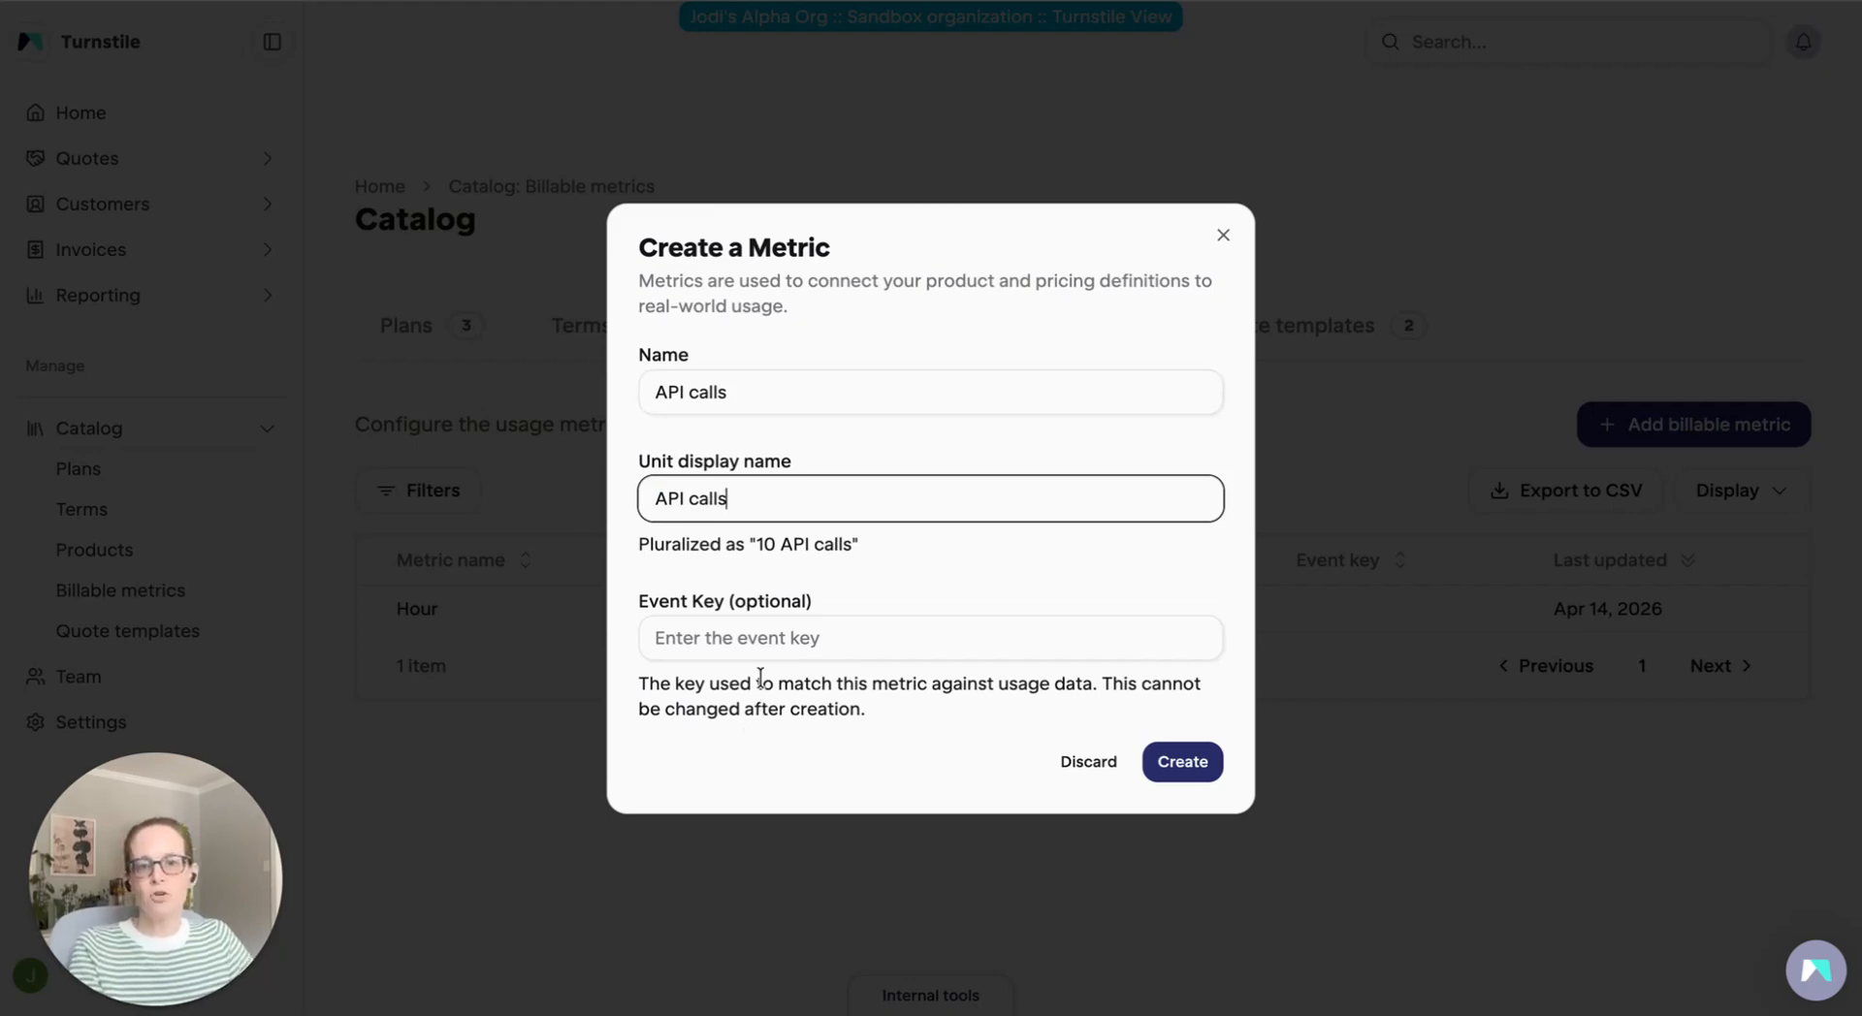
left_click(799, 634)
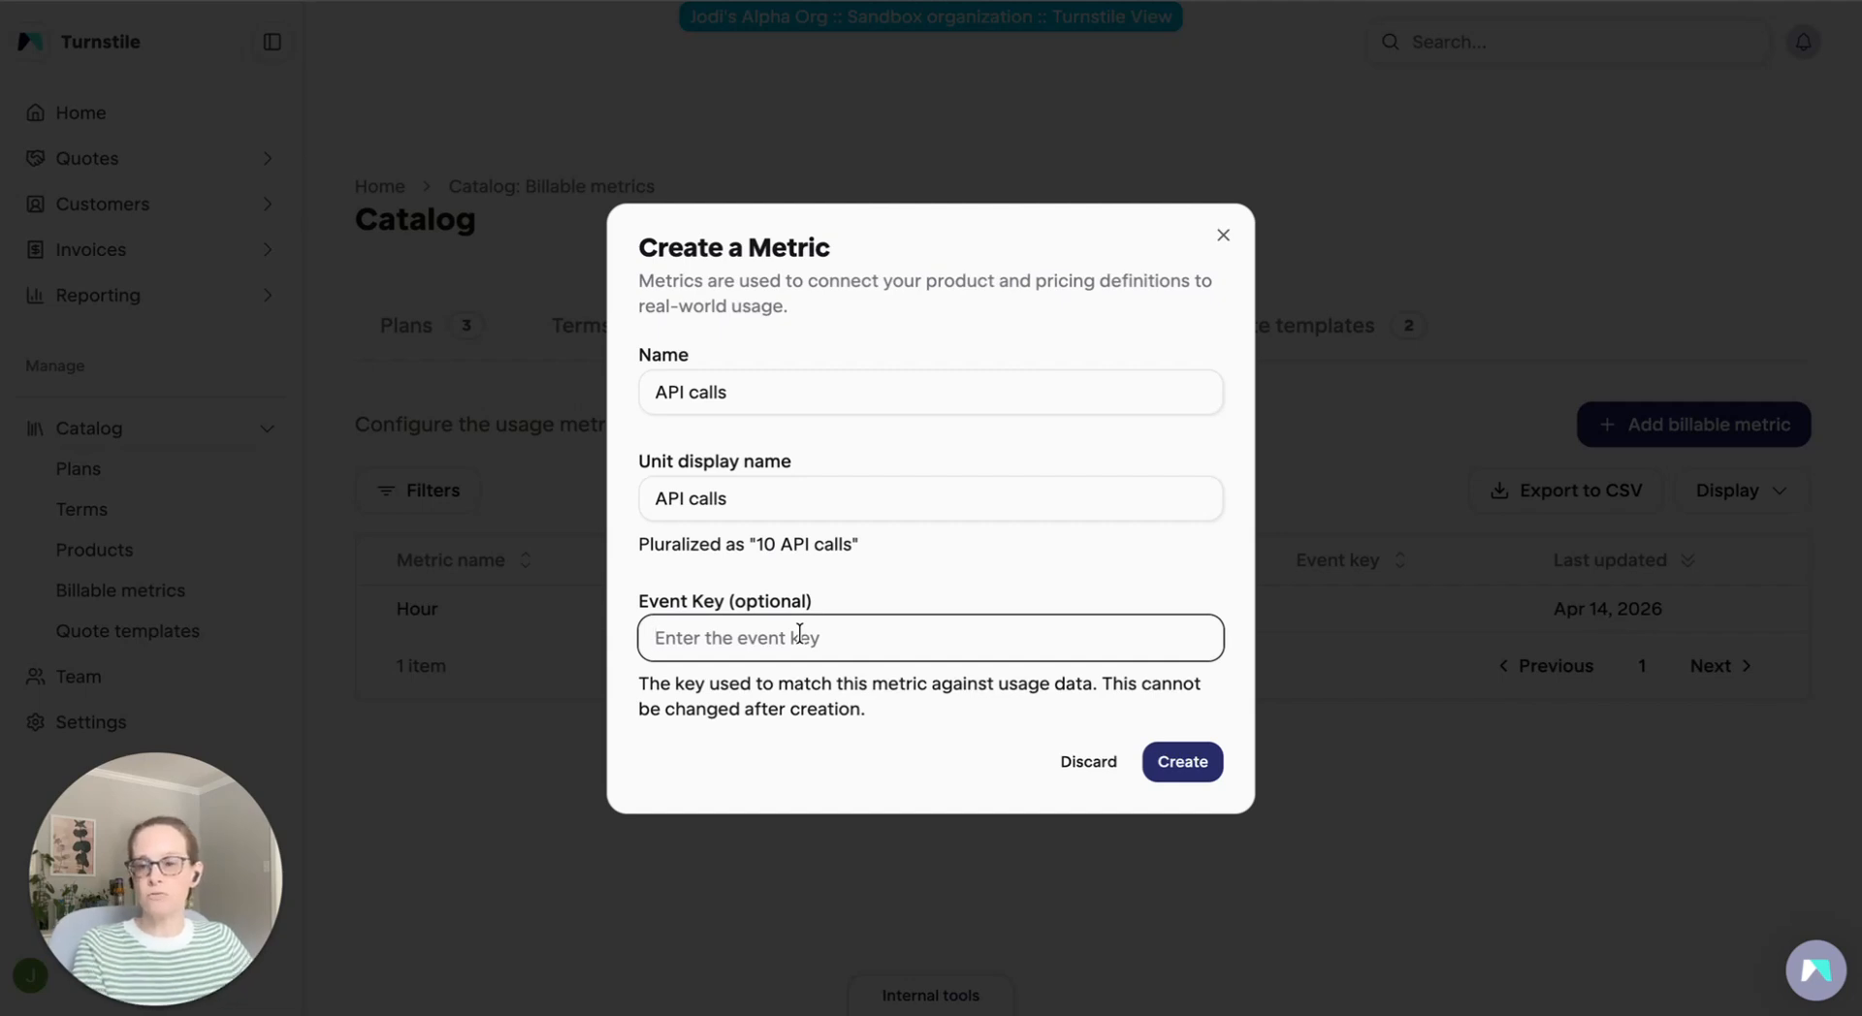
left_click(1198, 773)
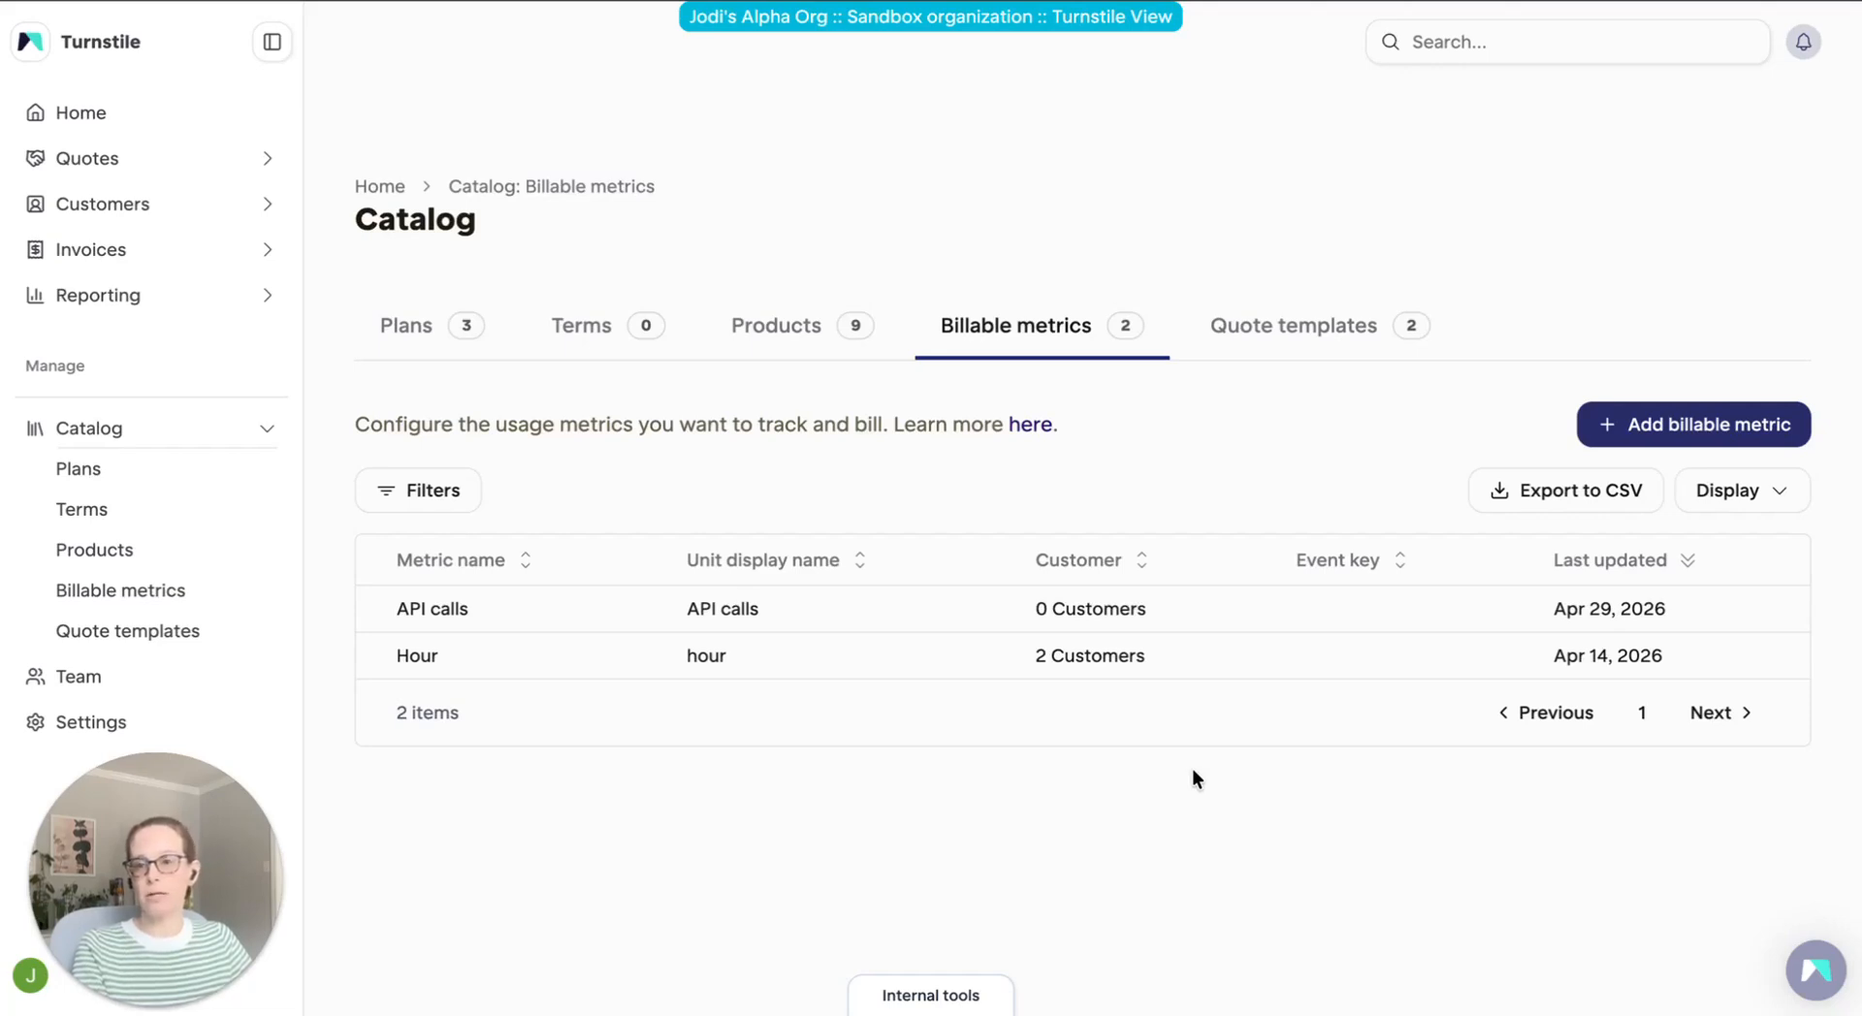
Start a new contractual term in the catalog and name it "Standard terms"
left_click(86, 513)
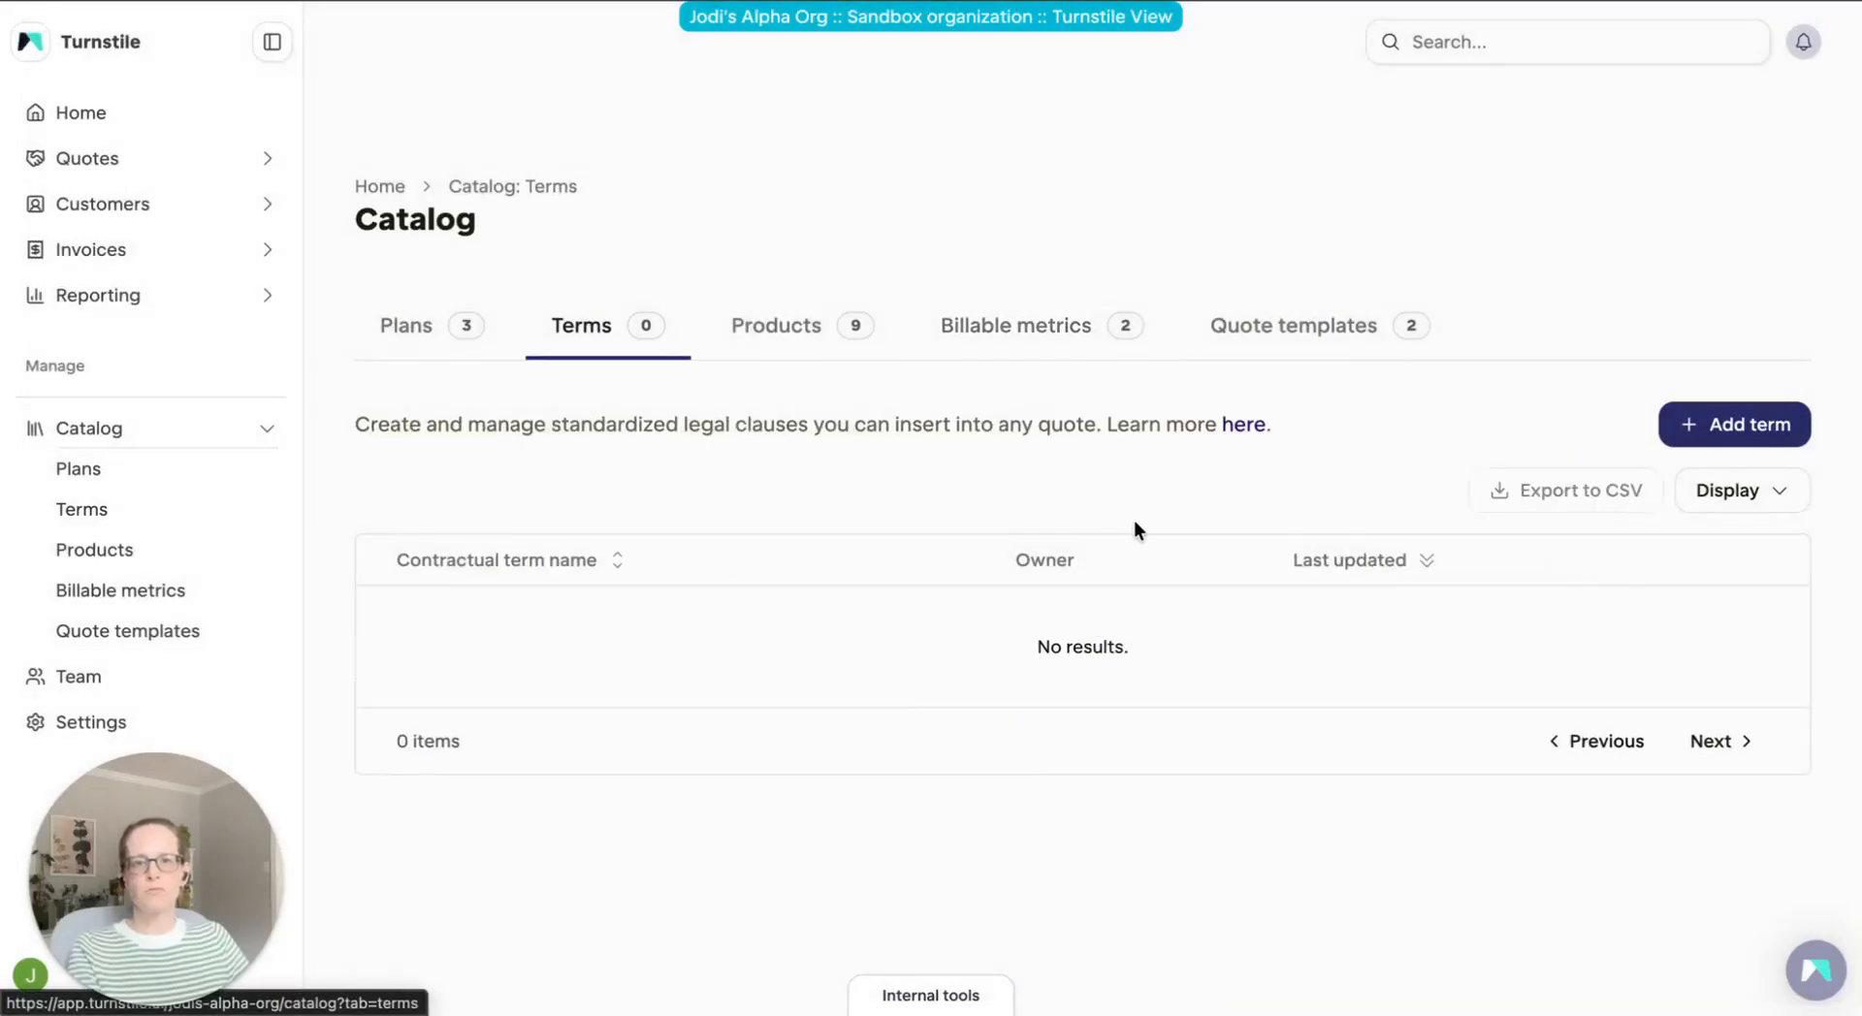
left_click(1751, 437)
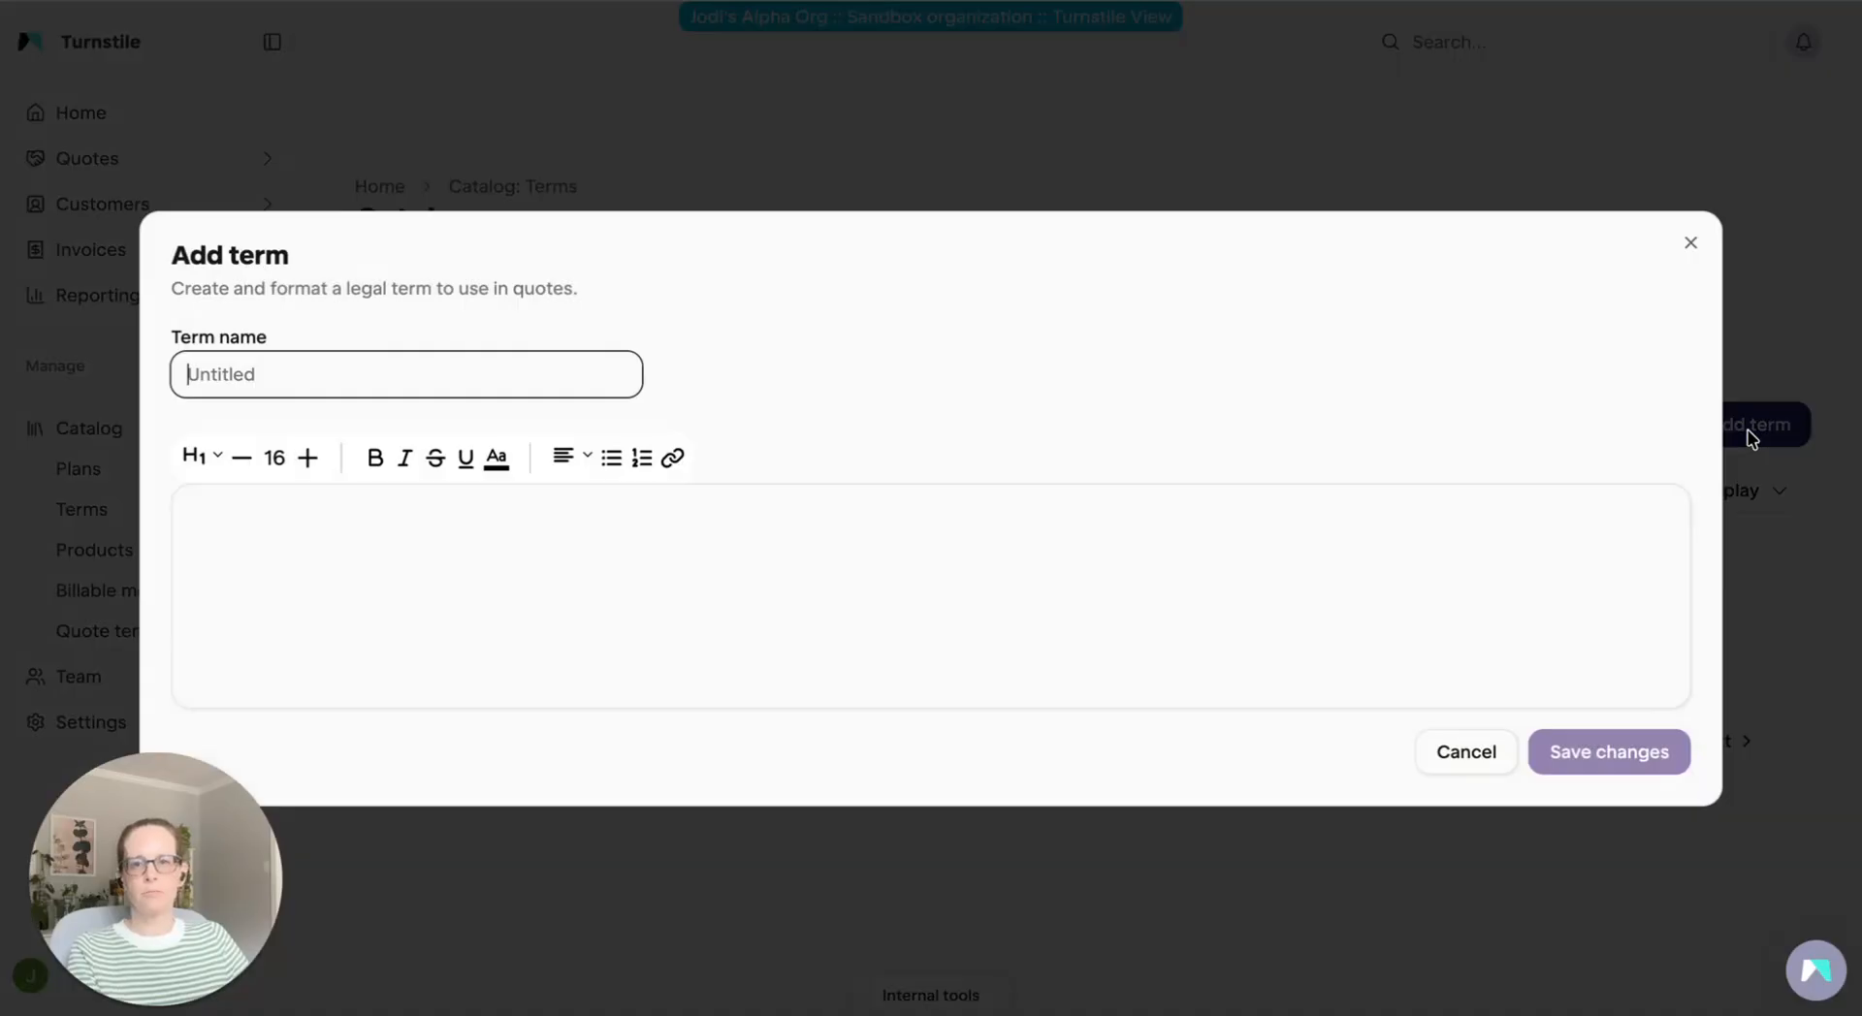
type("Standa")
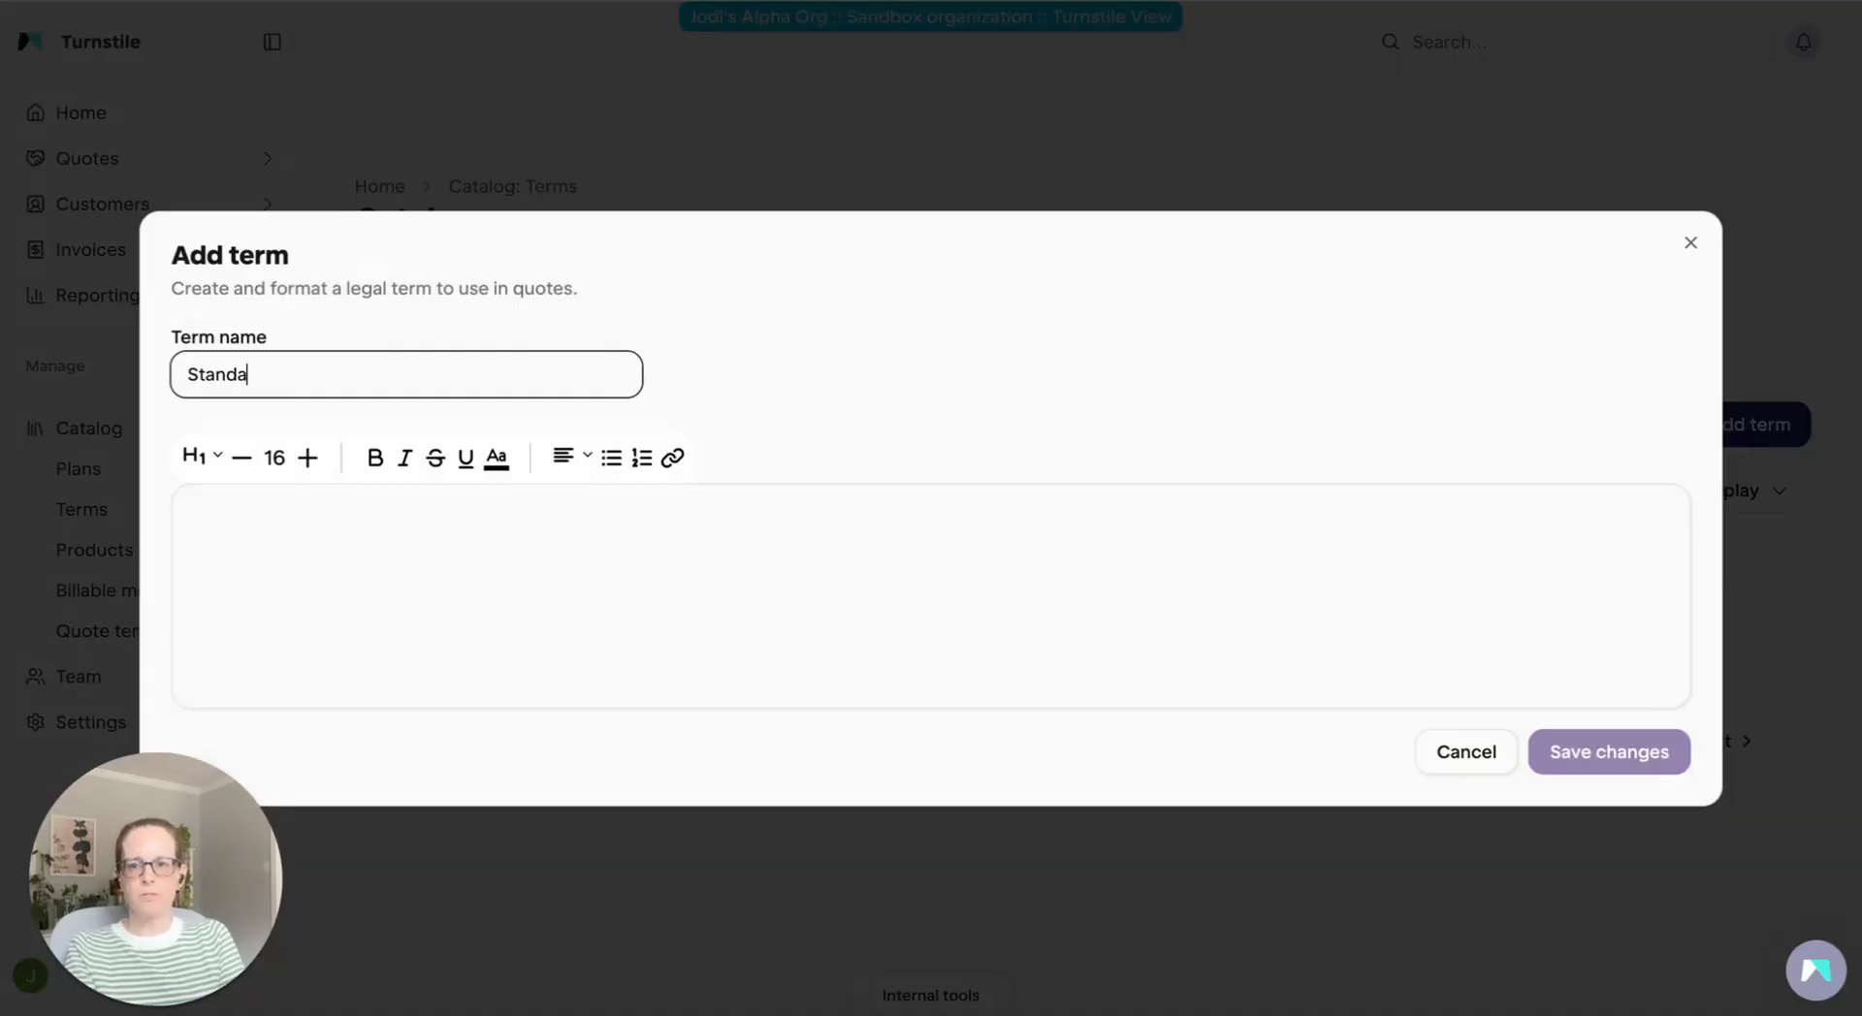
type("rd terms")
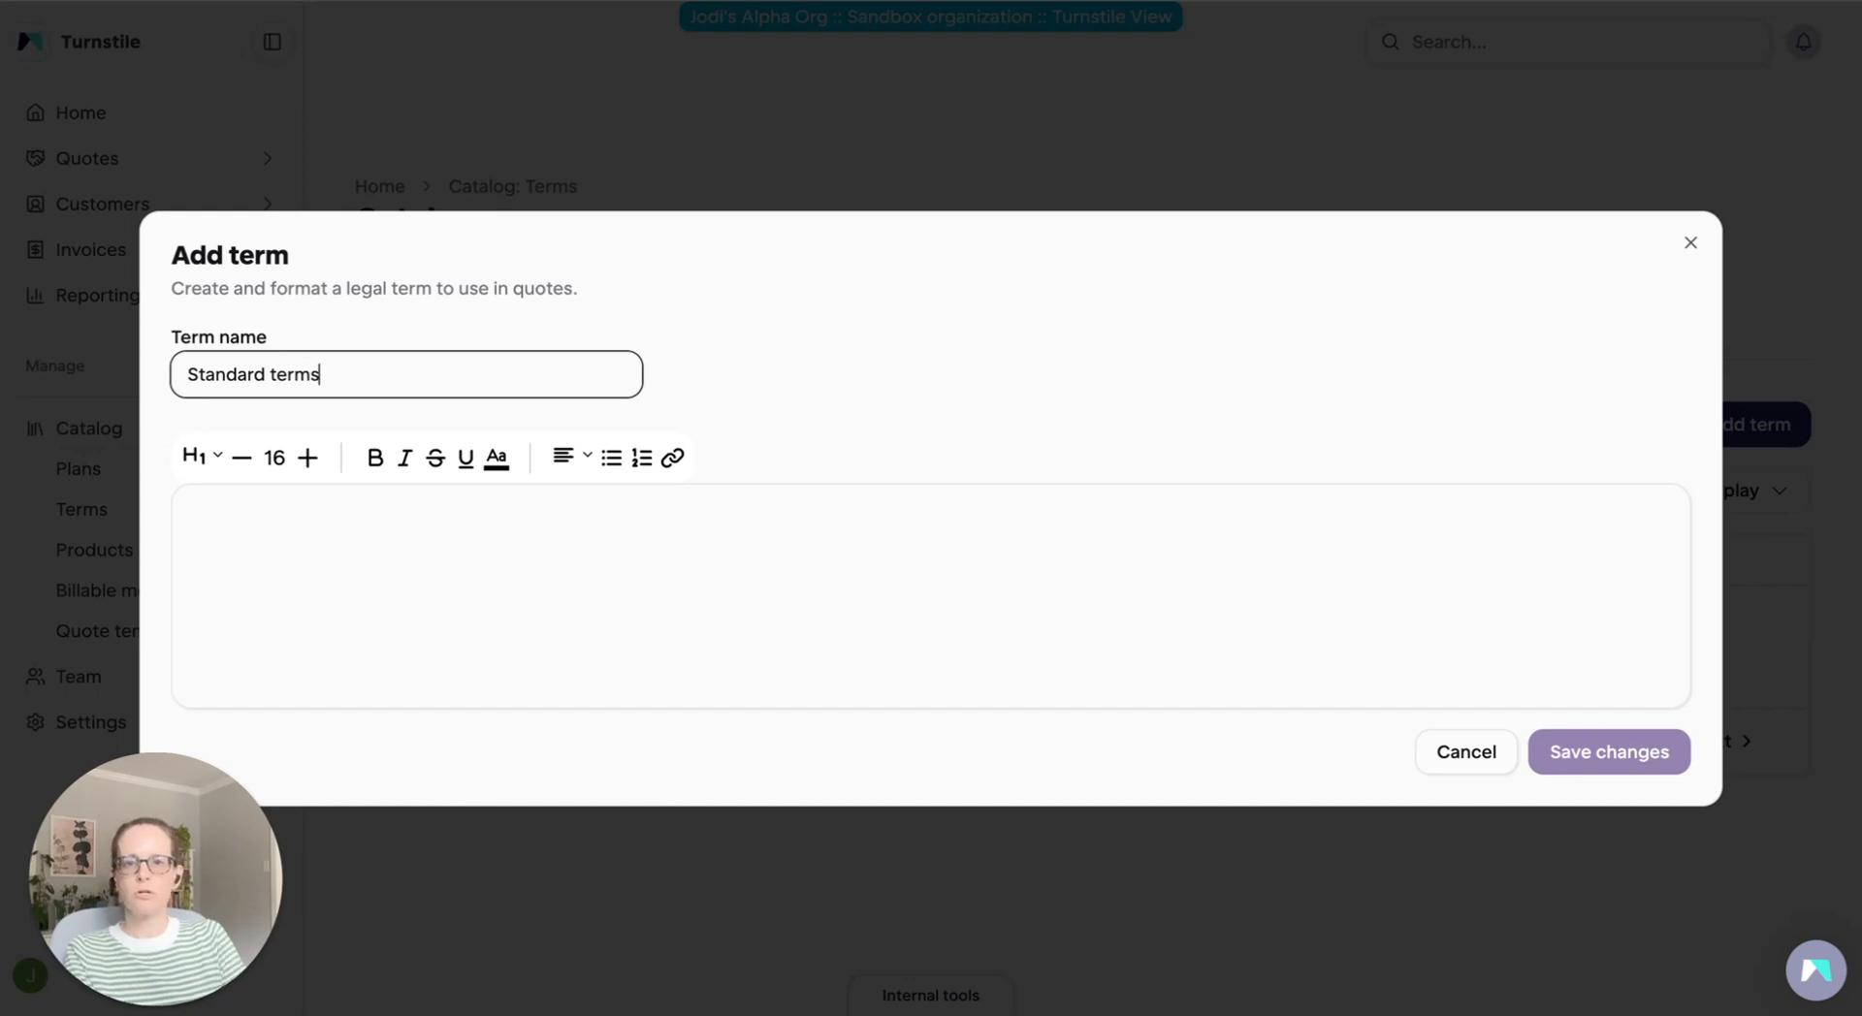
Paste the copied payment, renewal, cancellation and pricing clause into a text block of the term and save it
mouse_move(590, 540)
left_click(470, 531)
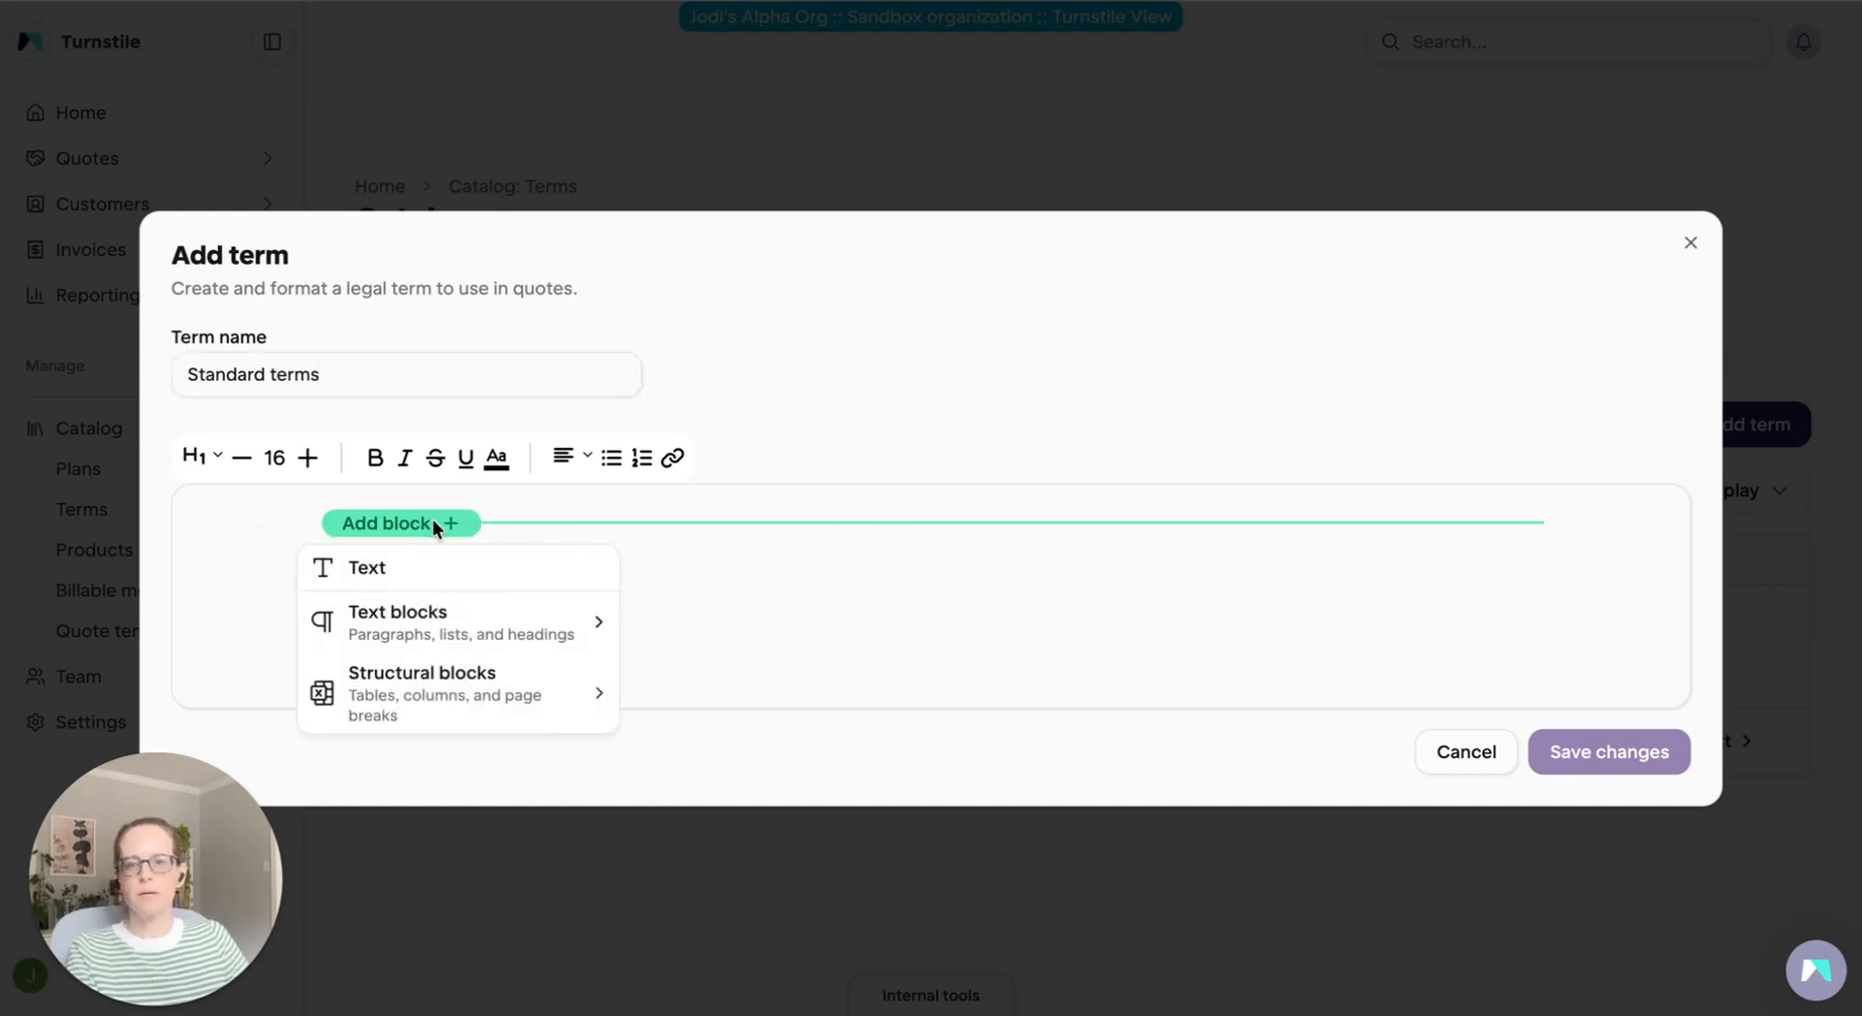
left_click(417, 569)
type("All services are provided subject to the terms outlined in the applicable order form. Payment is due within 30 days of the invoice date unless otherwise specified. Subscriptions renew automatically at the end of each term unless written notice of cancellation is provided at least 30 days in advance. Pricing is subject to change with 60 days written notice.")
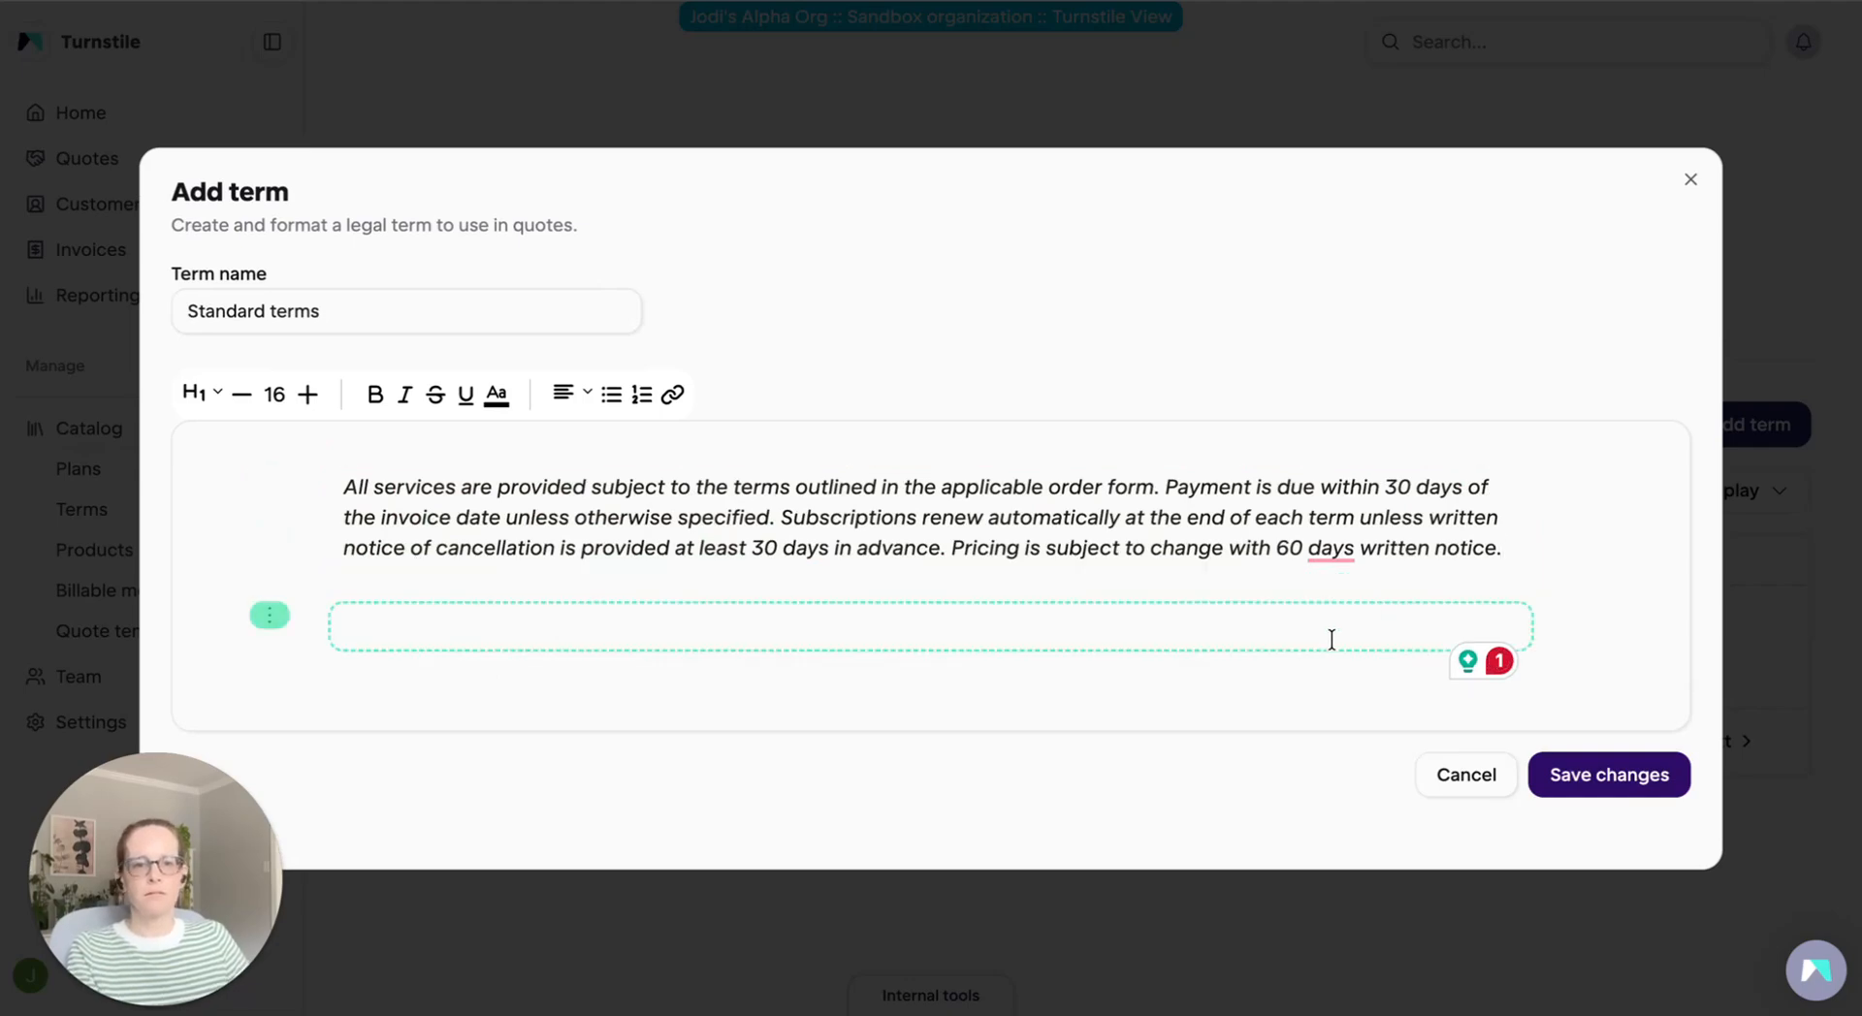
left_click(1620, 777)
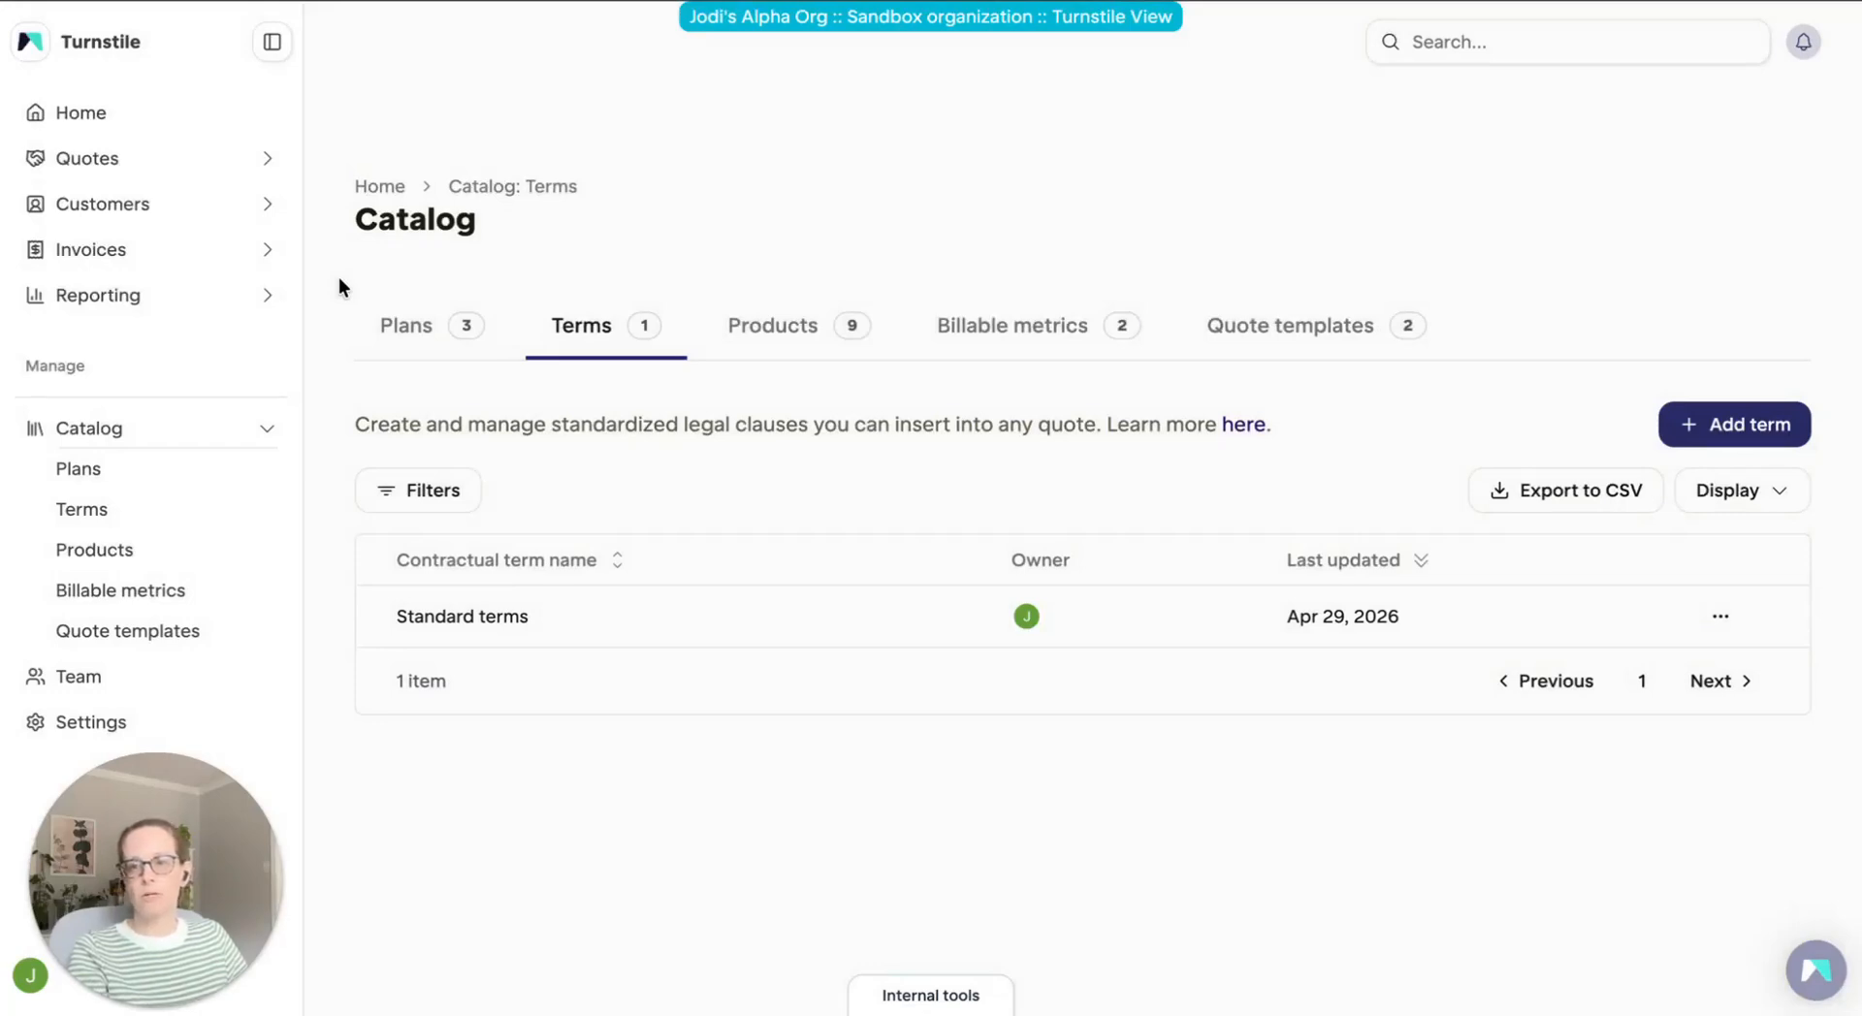
Start a new quote template in the catalog and name it "Standard template"
left_click(151, 642)
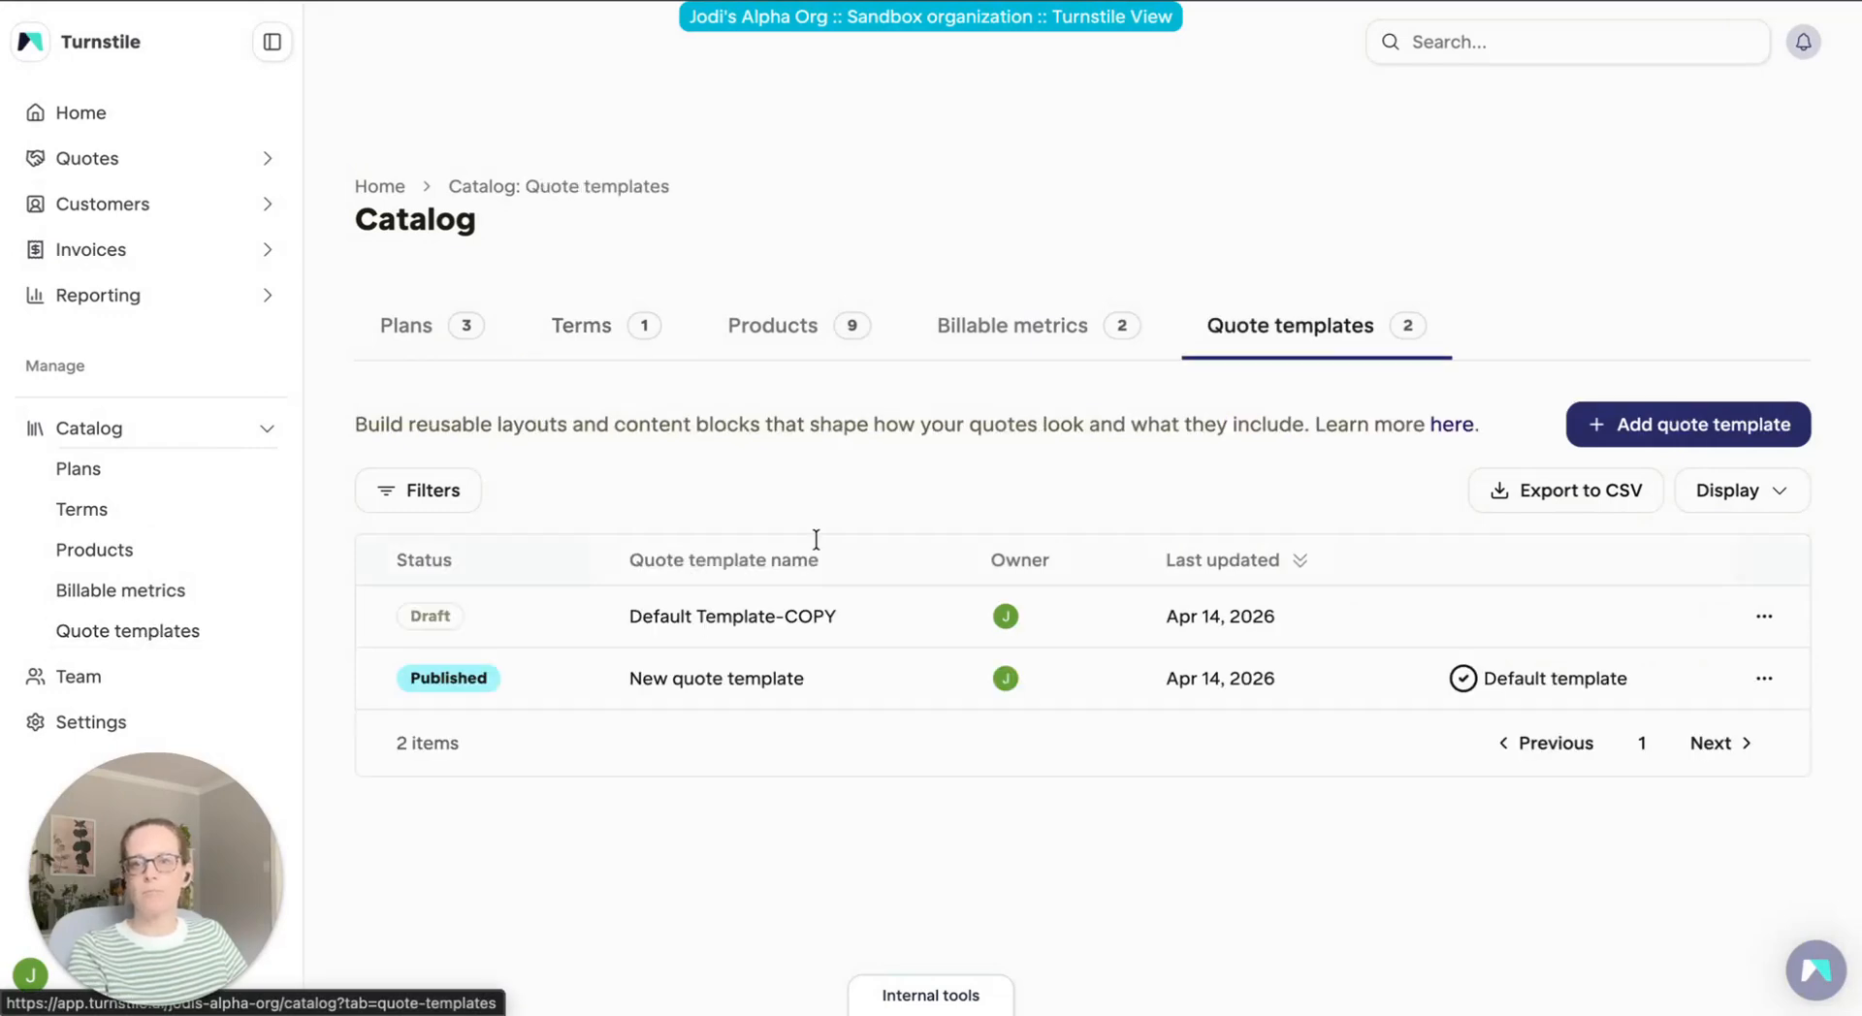
left_click(1707, 433)
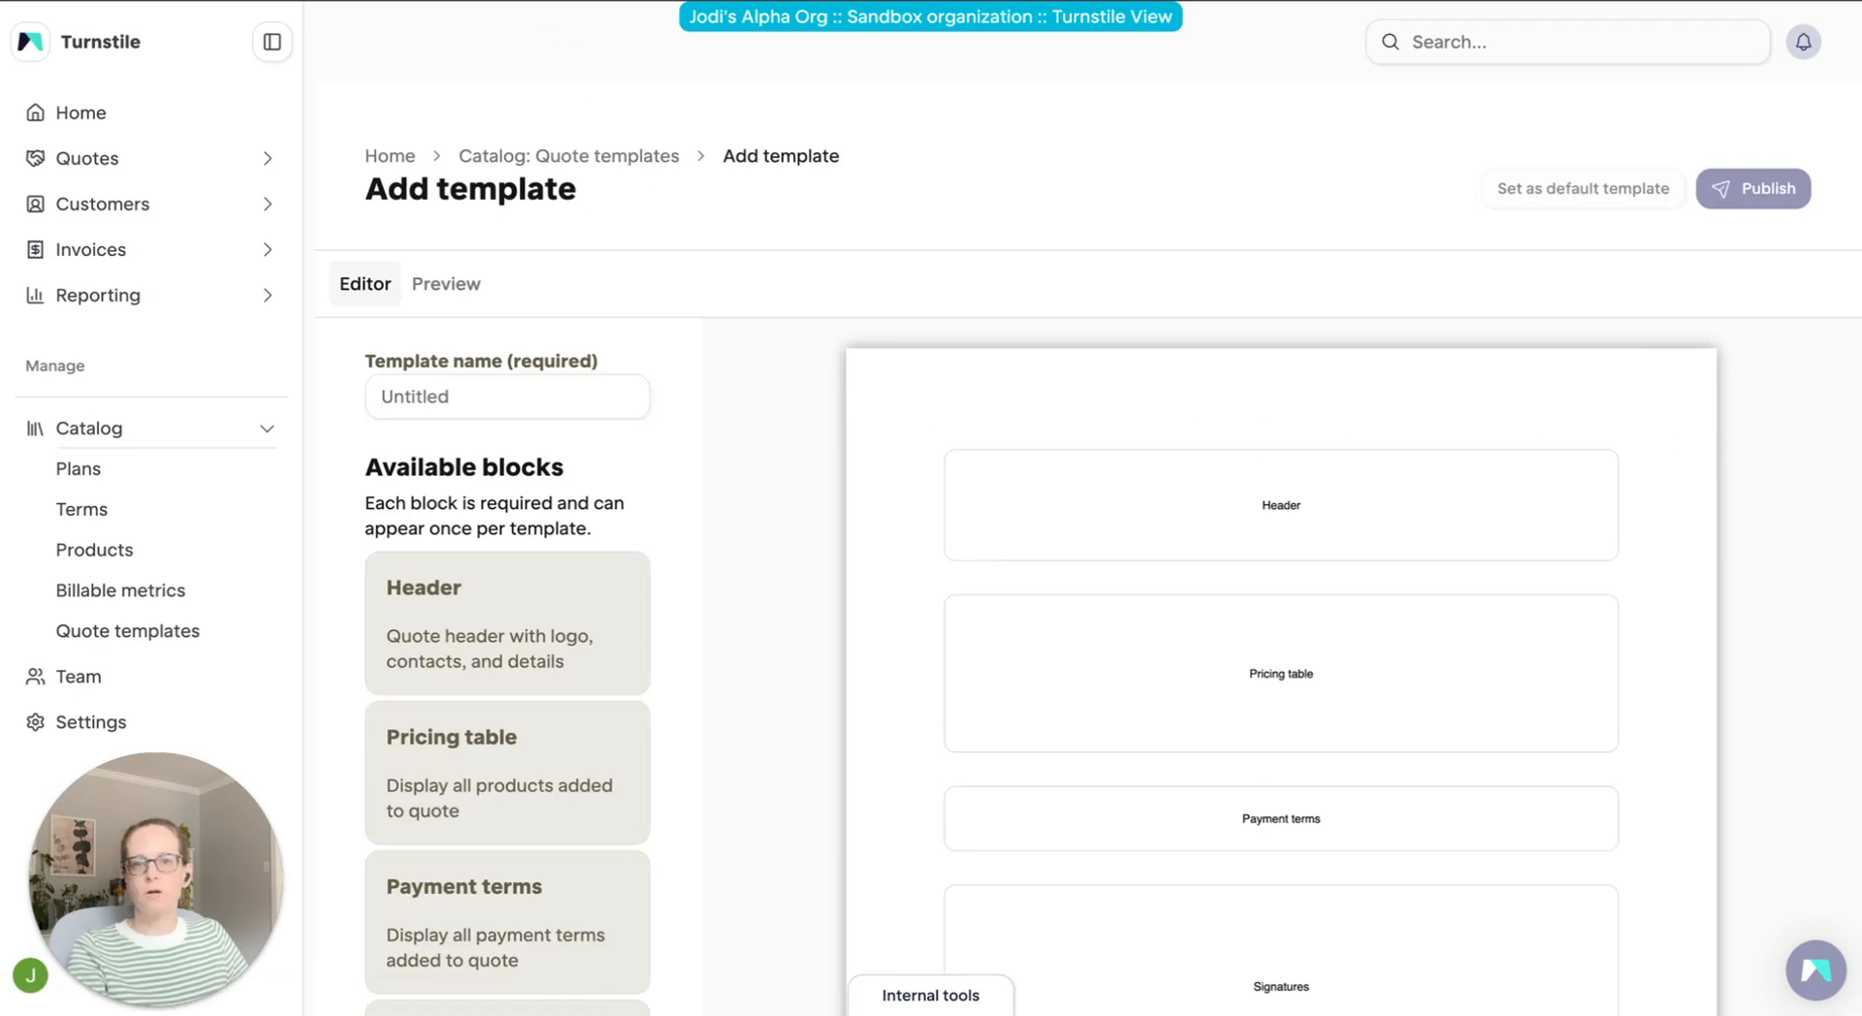
left_click(470, 400)
type("Sta")
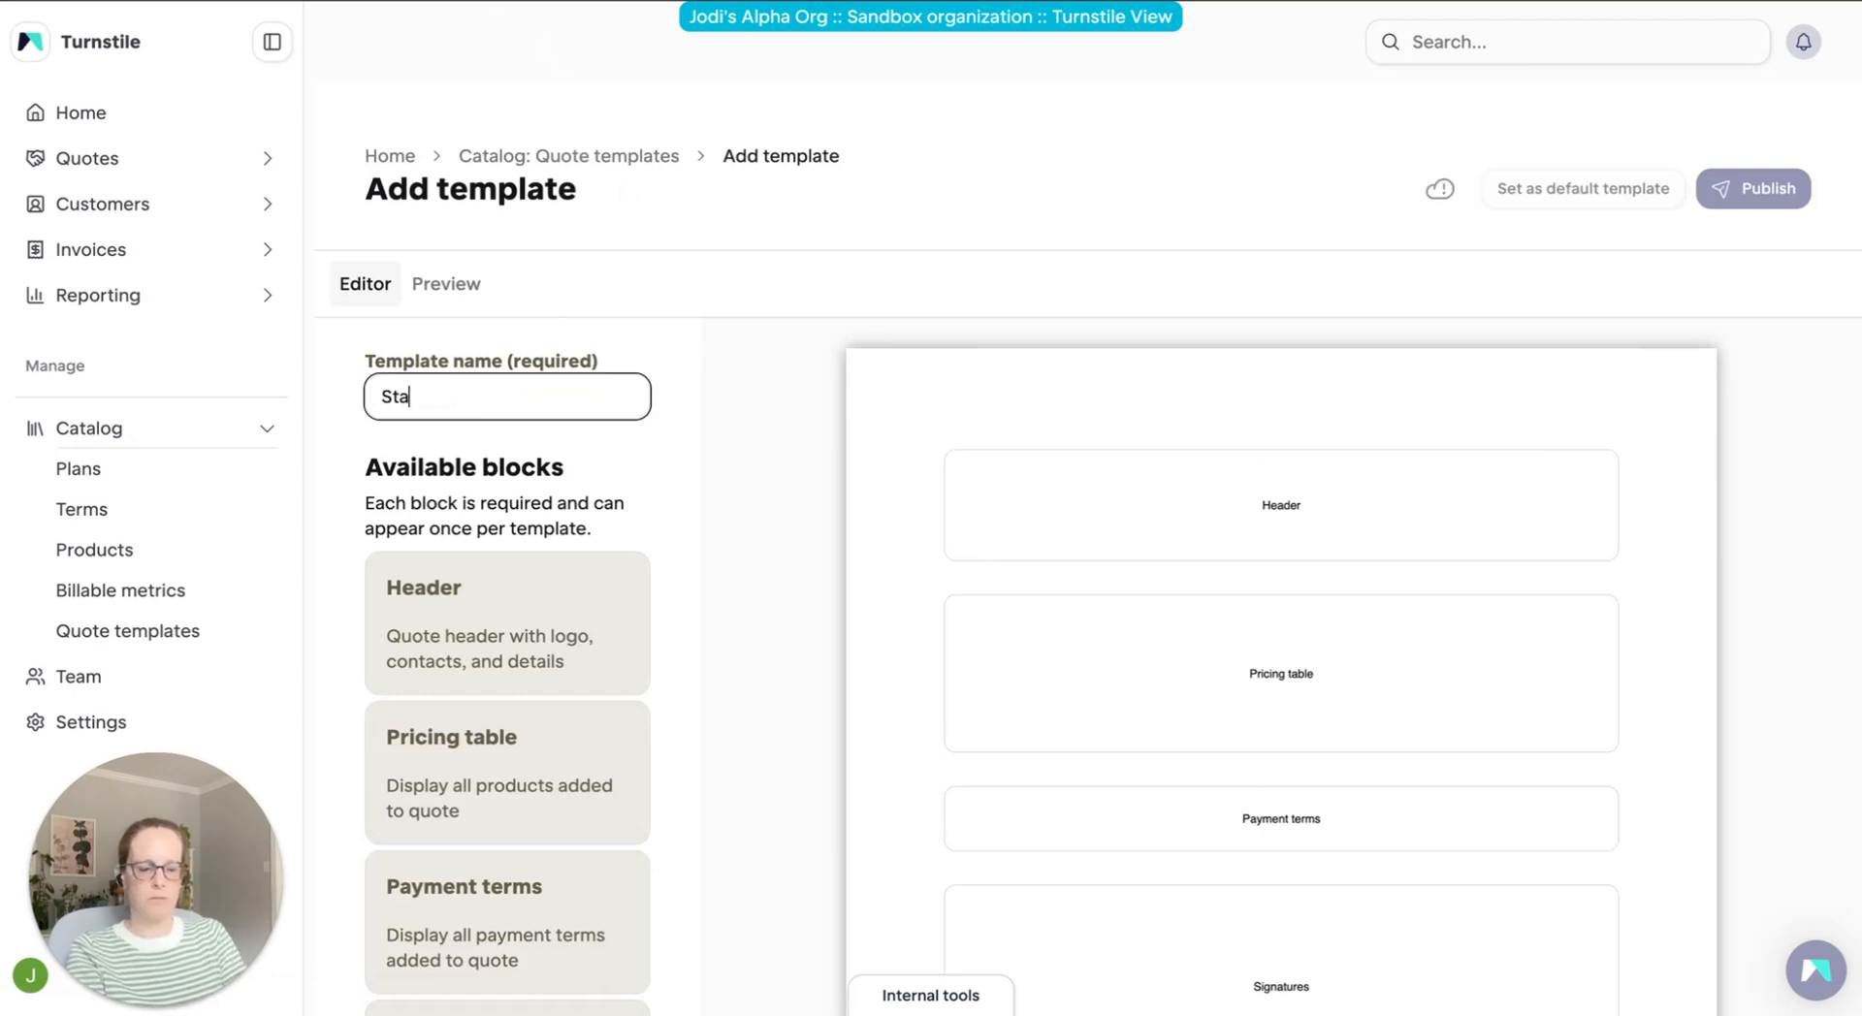
type("ndard template")
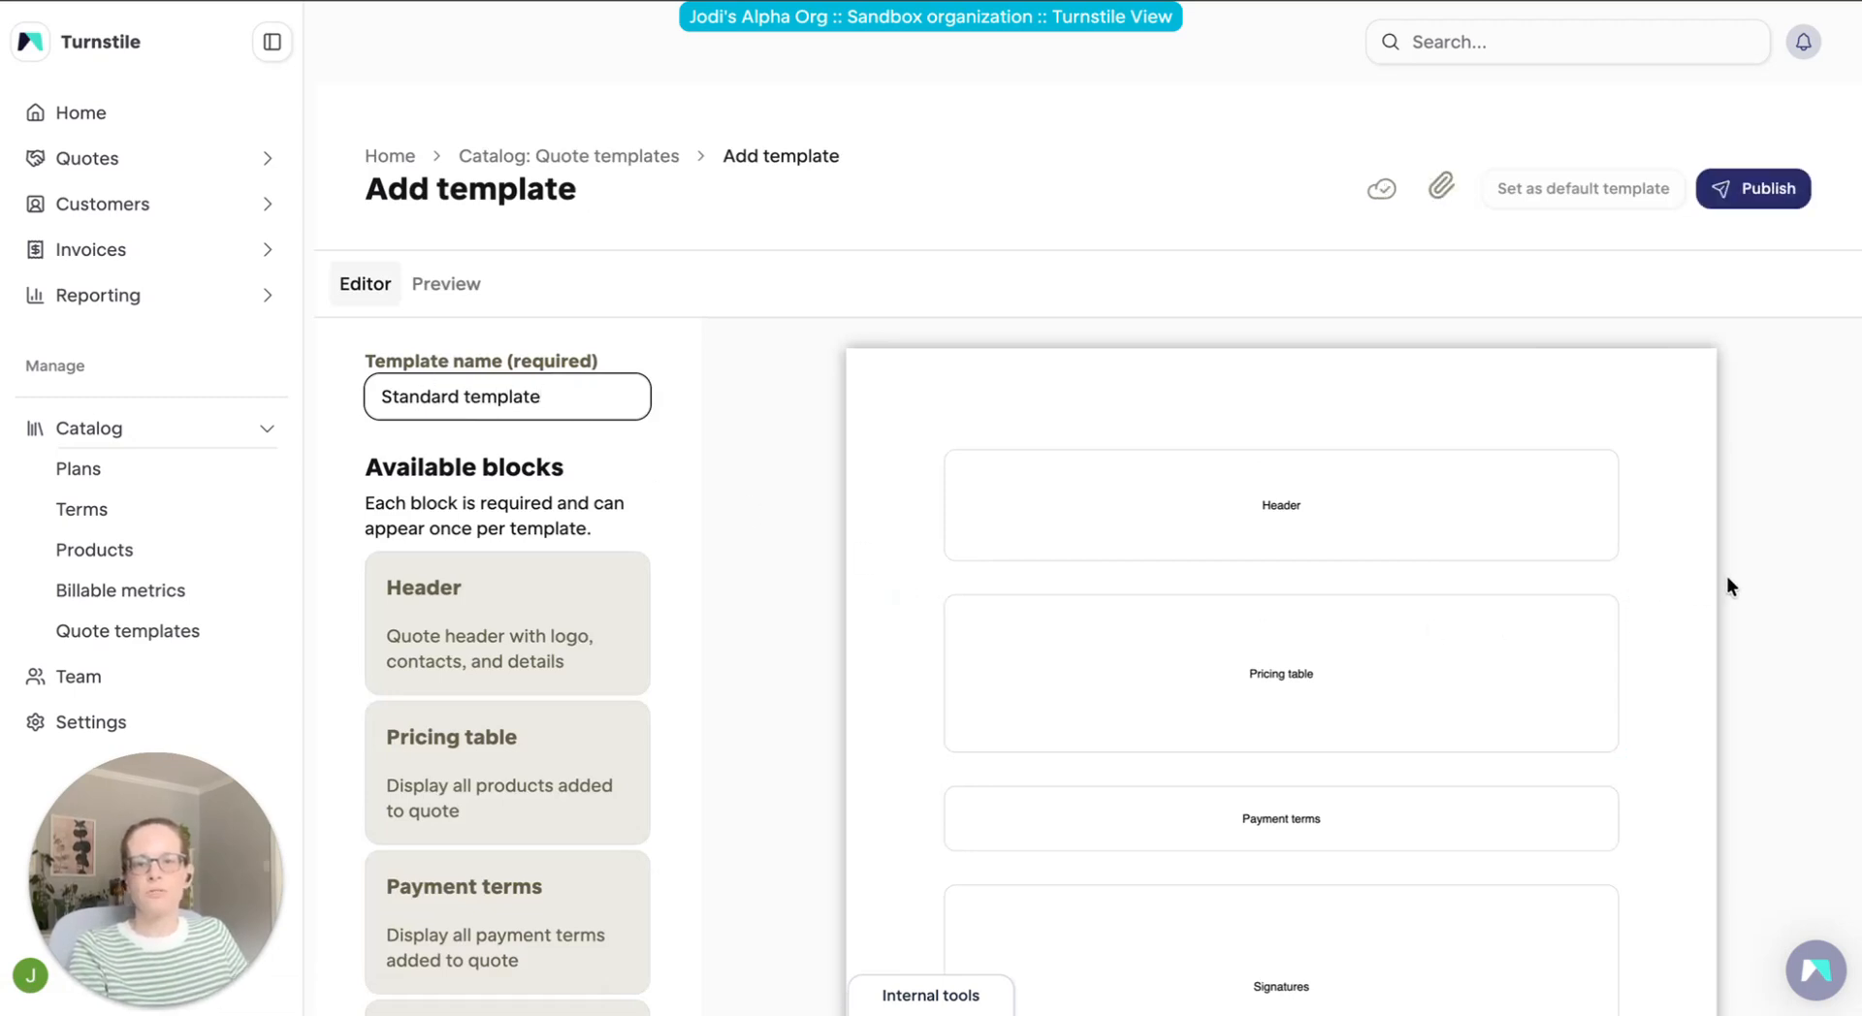
Insert the "Standard terms" catalog term below the template's Signatures block and publish the template
scroll(1728, 577, "down", 2)
scroll(1727, 574, "down", 1)
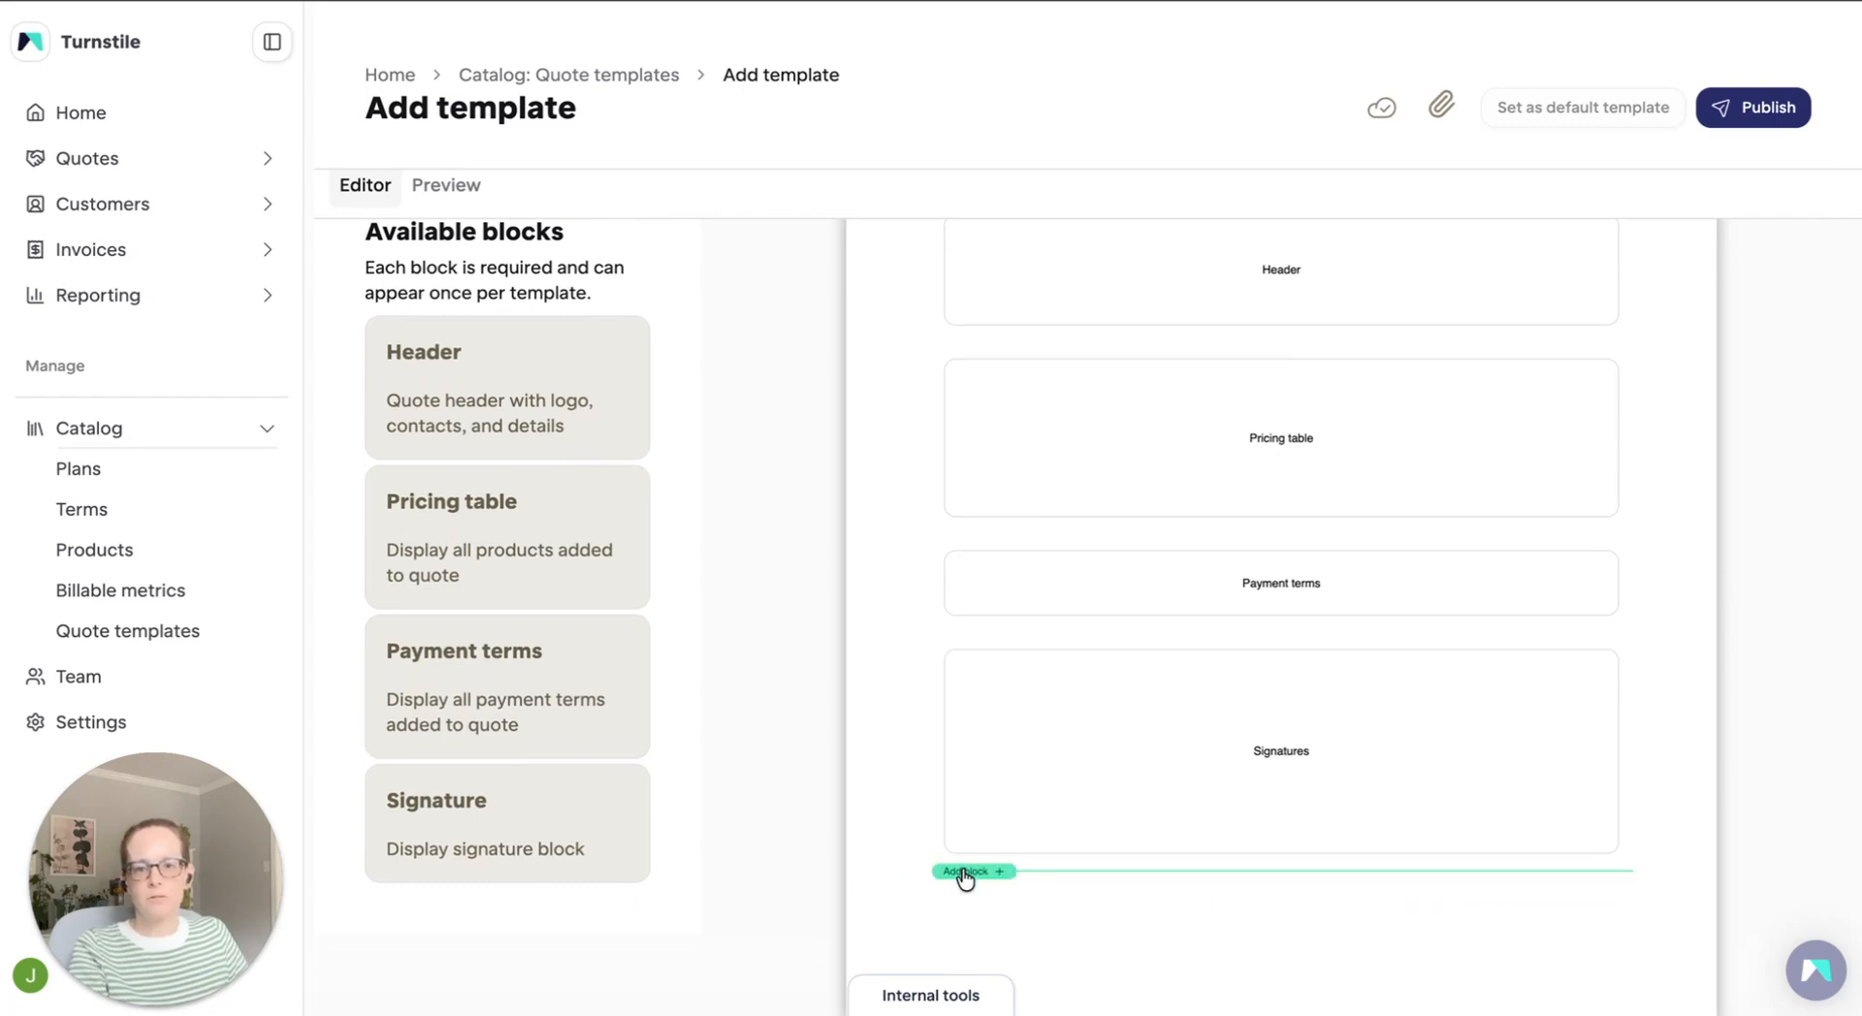
left_click(964, 872)
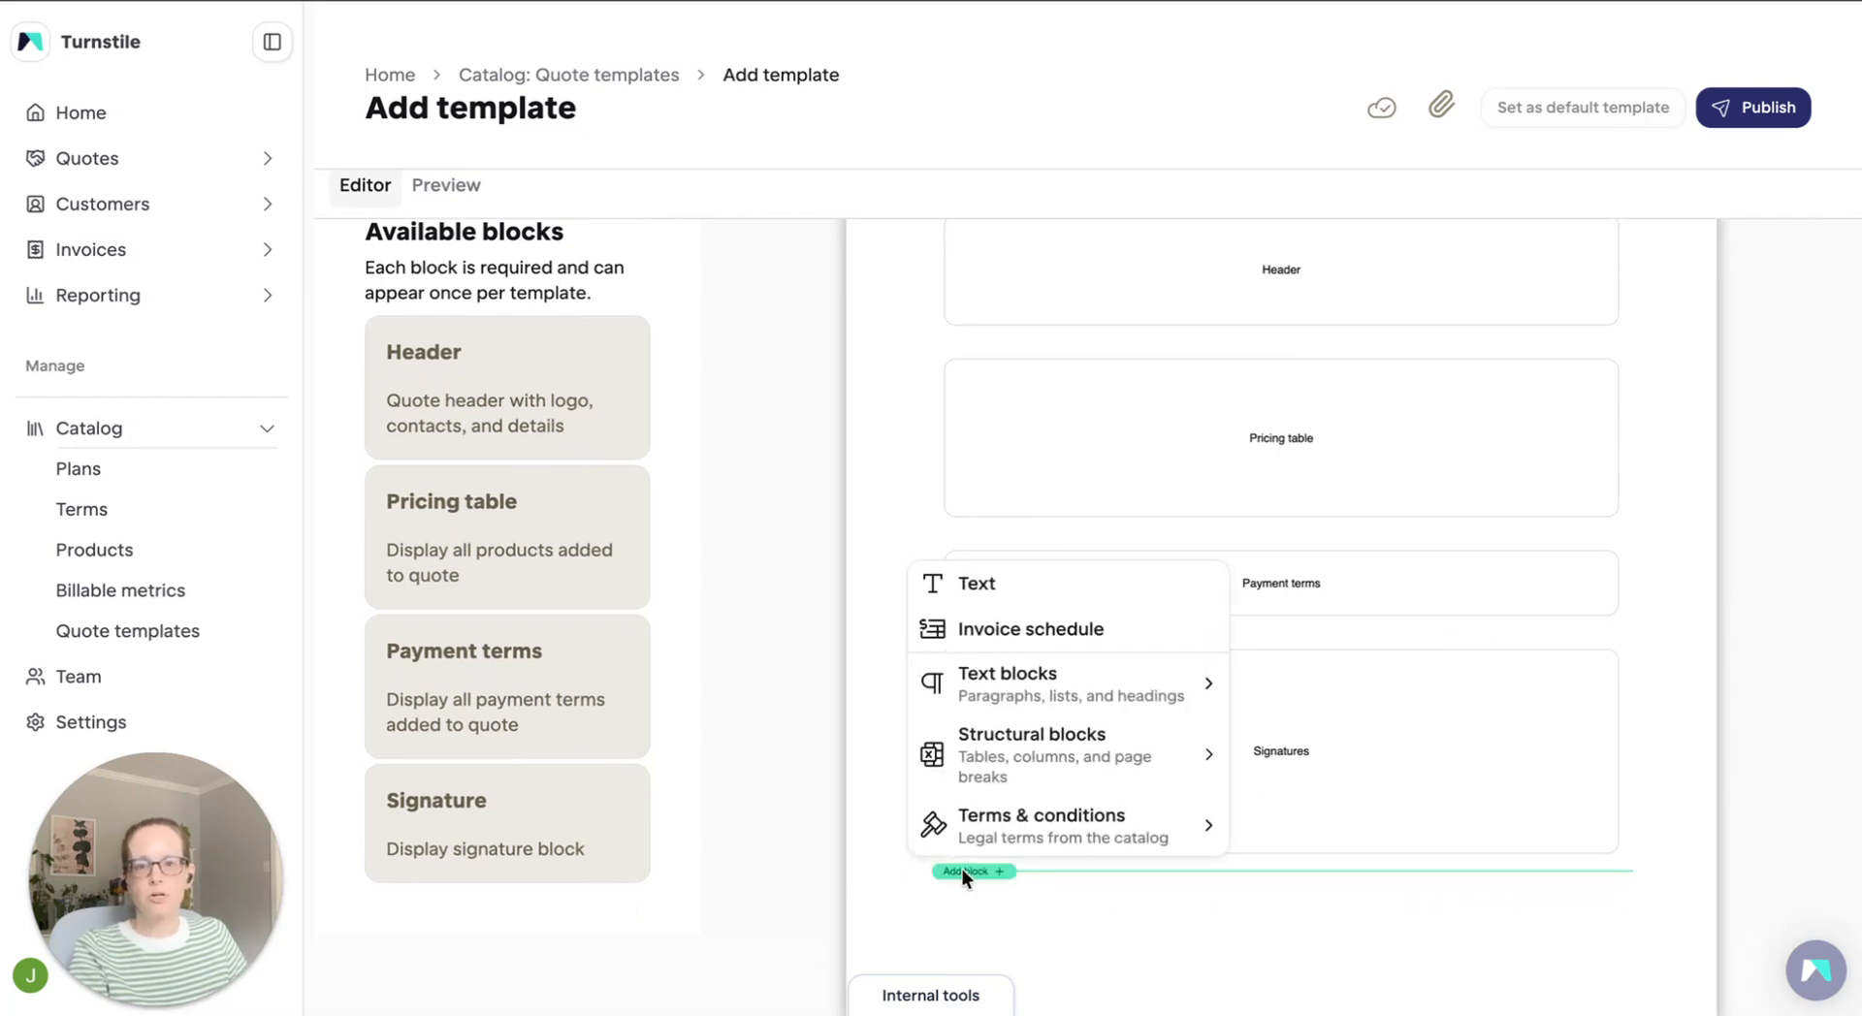
left_click(1067, 814)
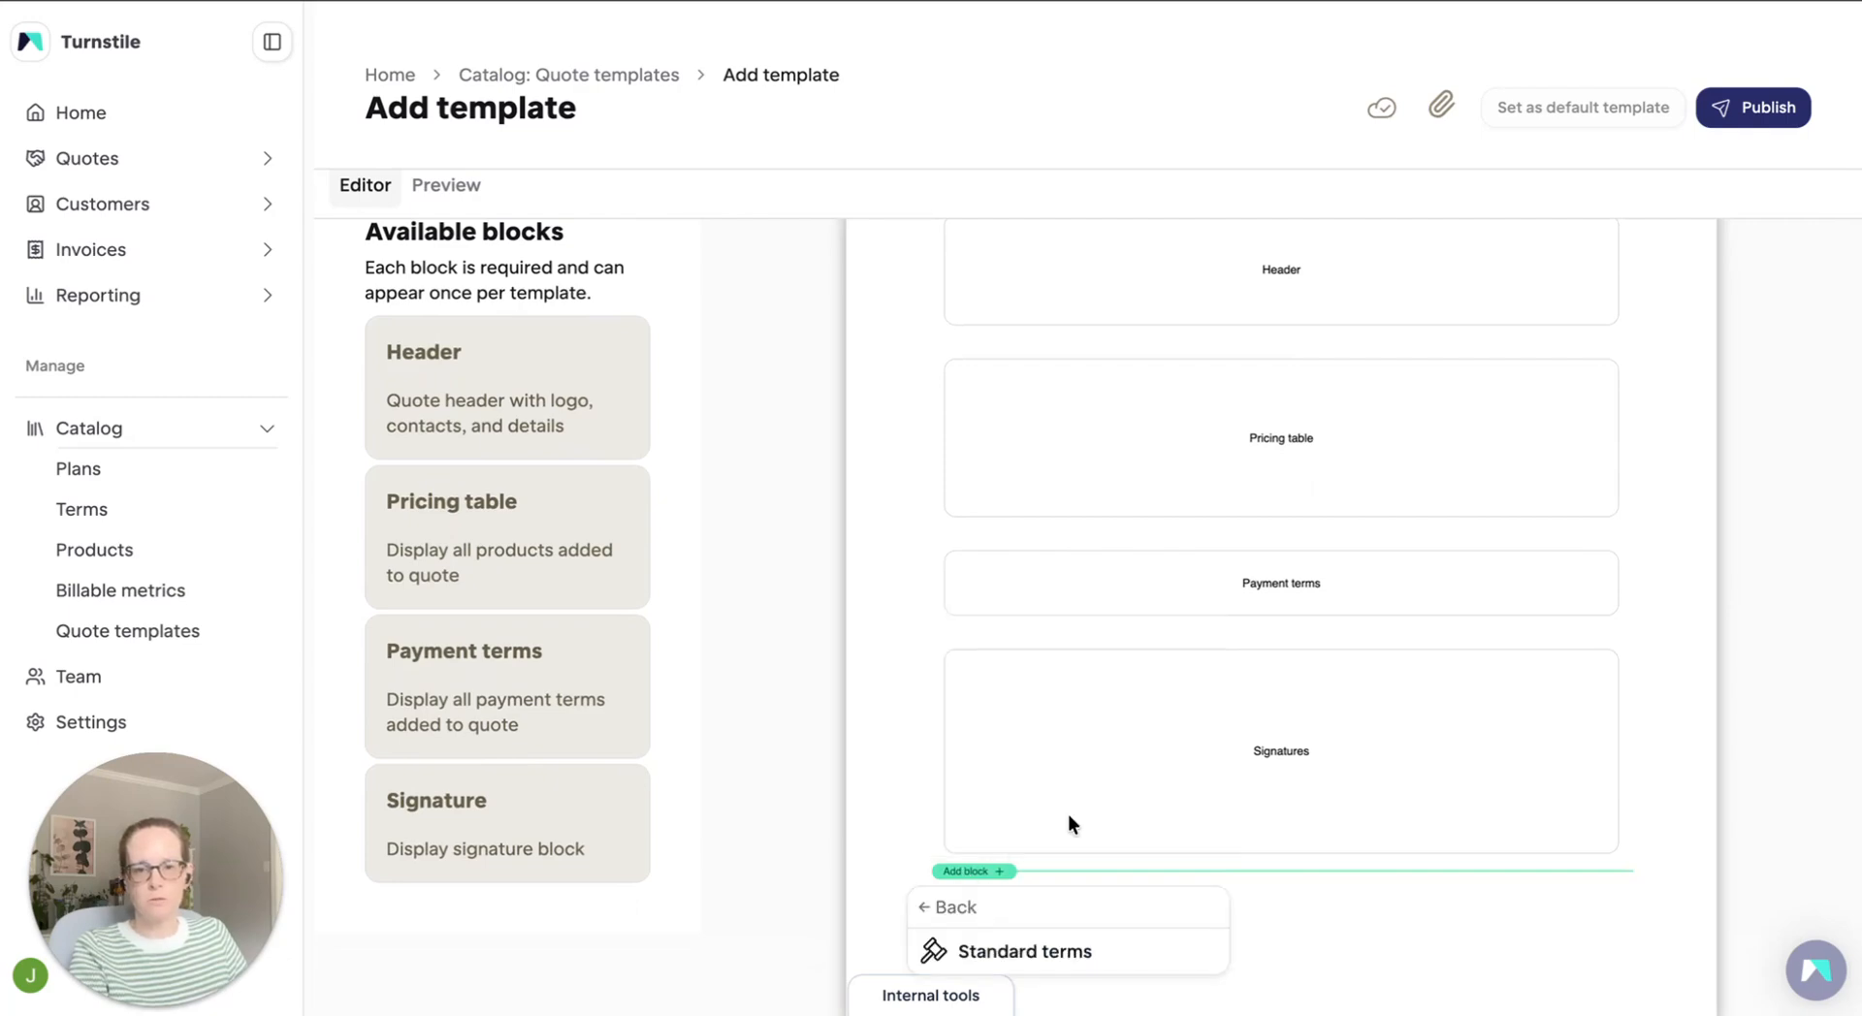
left_click(1033, 951)
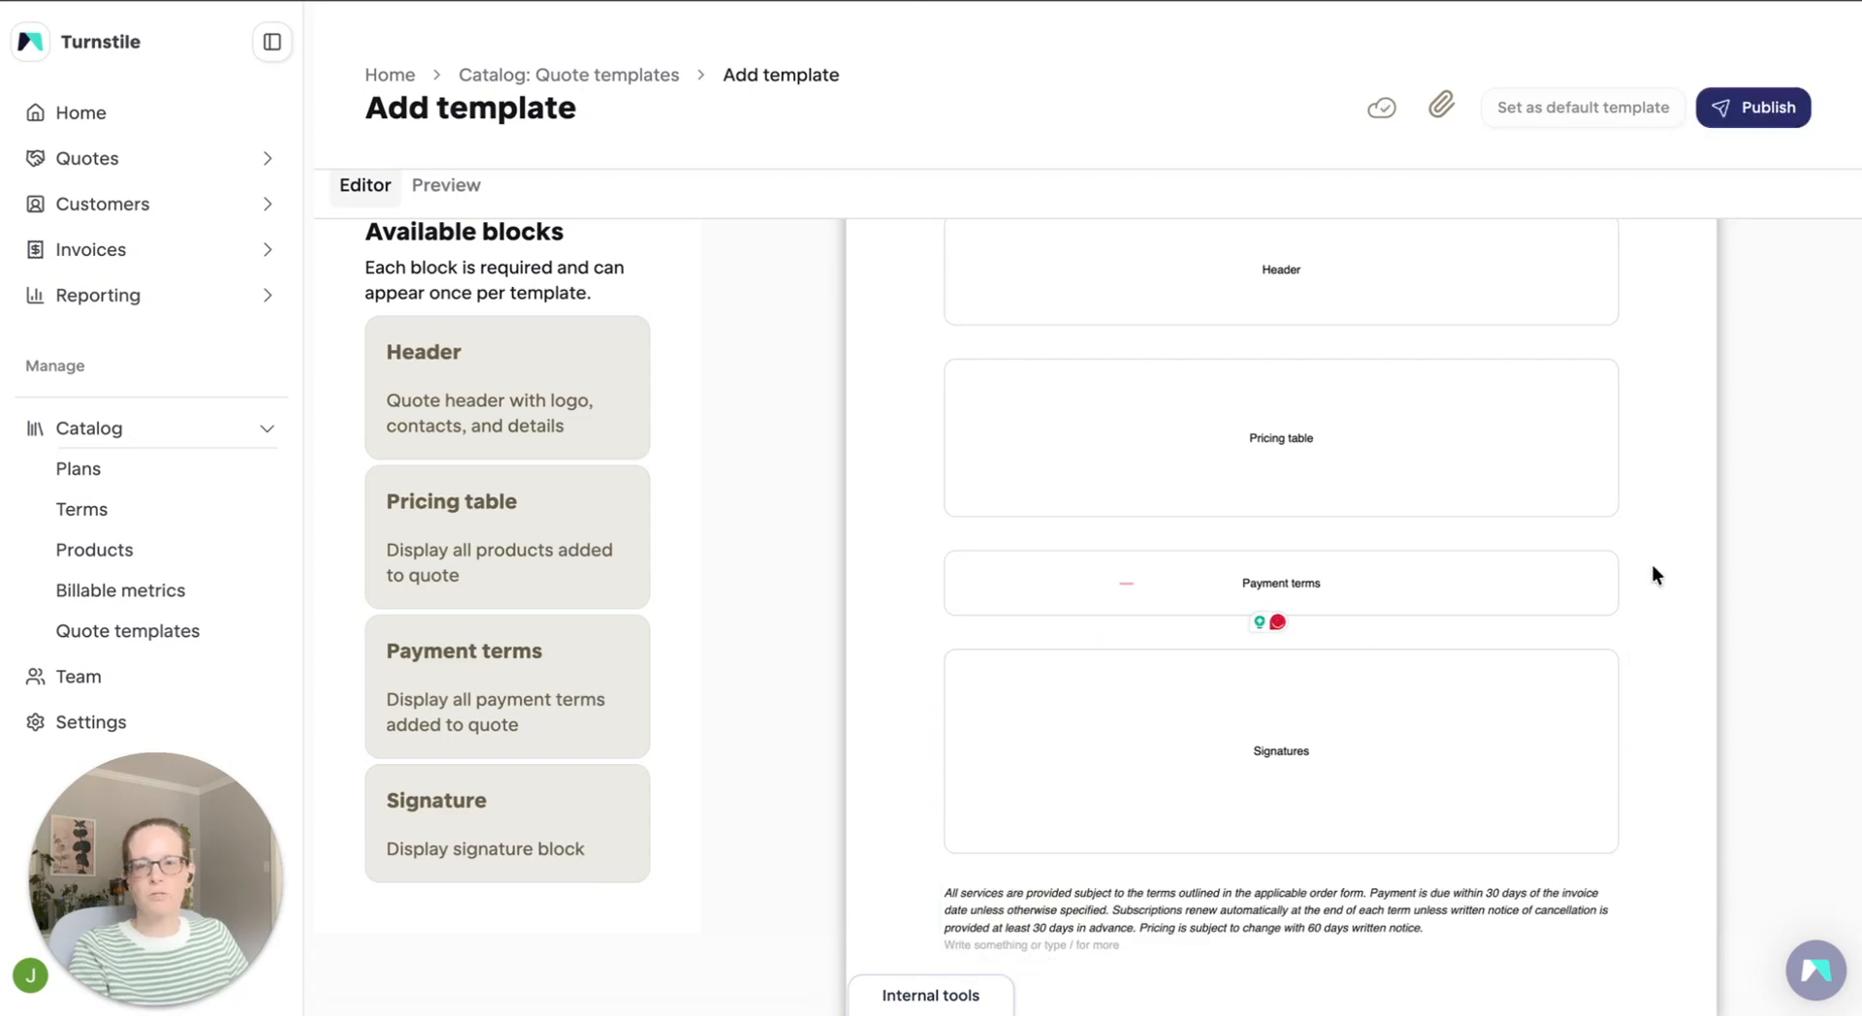
left_click(1765, 108)
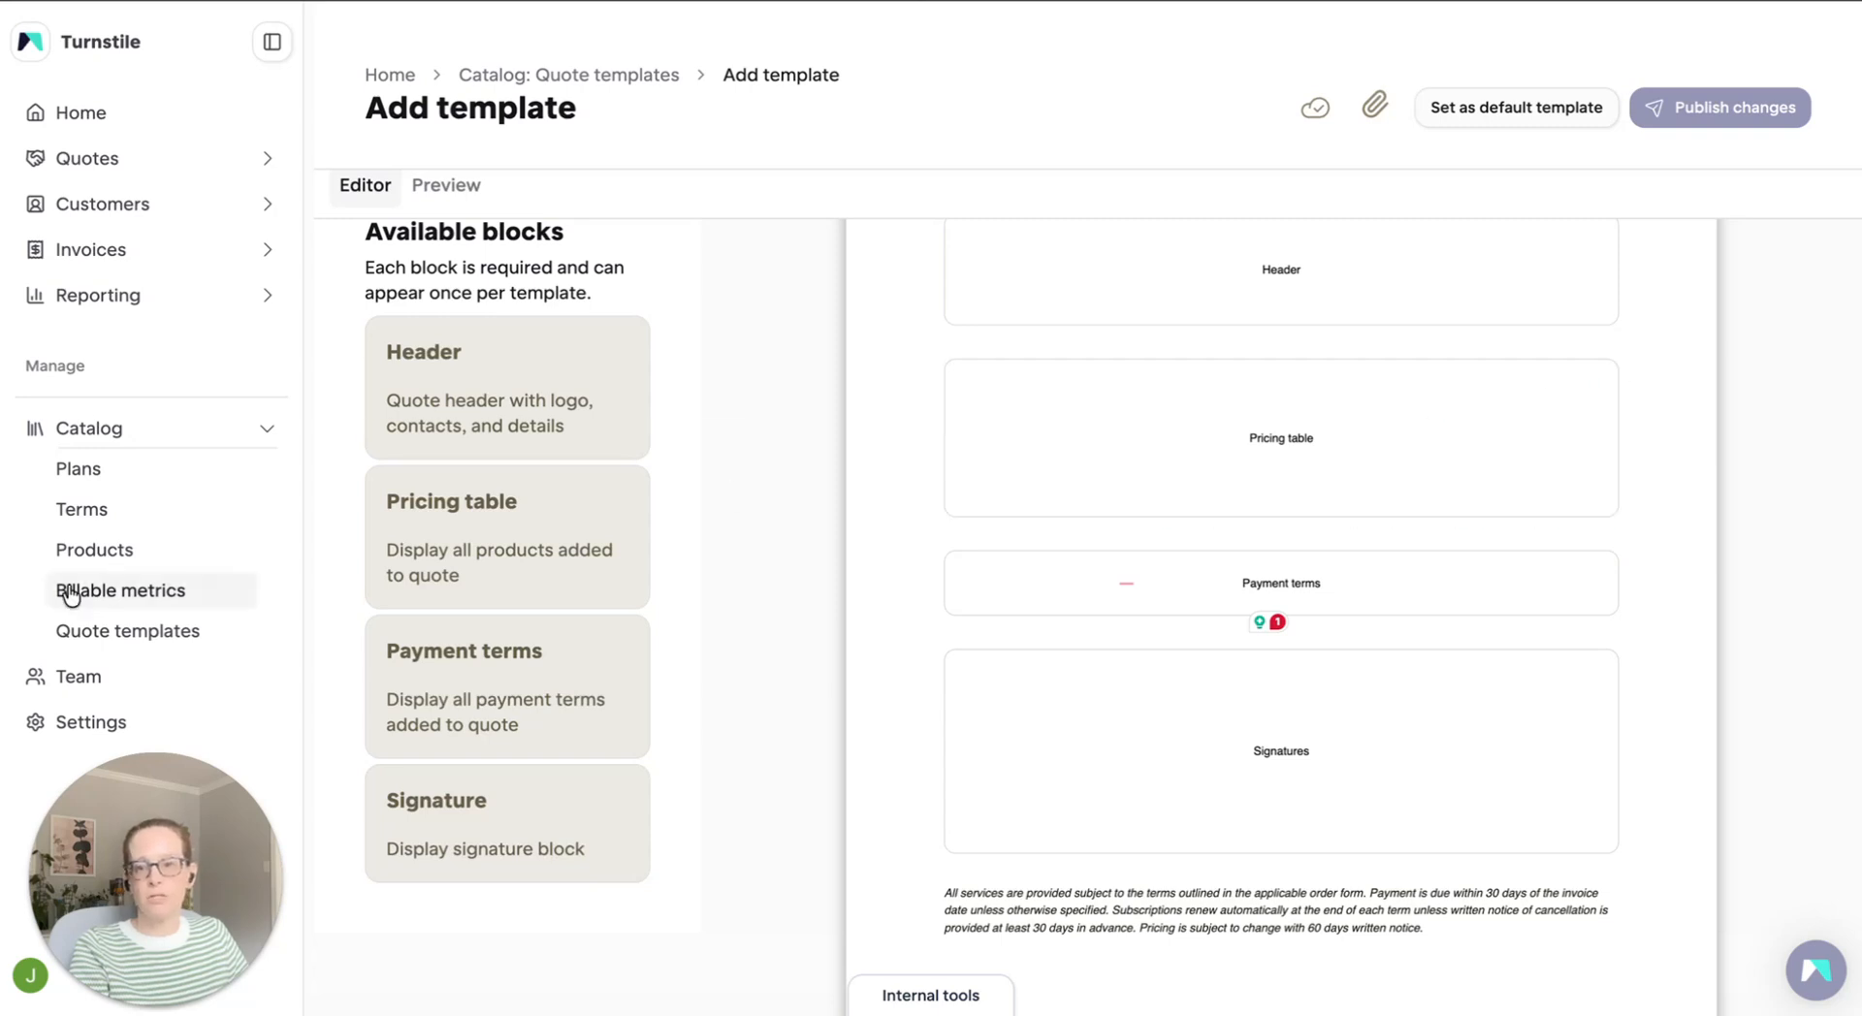
Set the published "Standard template" as the default quote template in the catalog
left_click(95, 640)
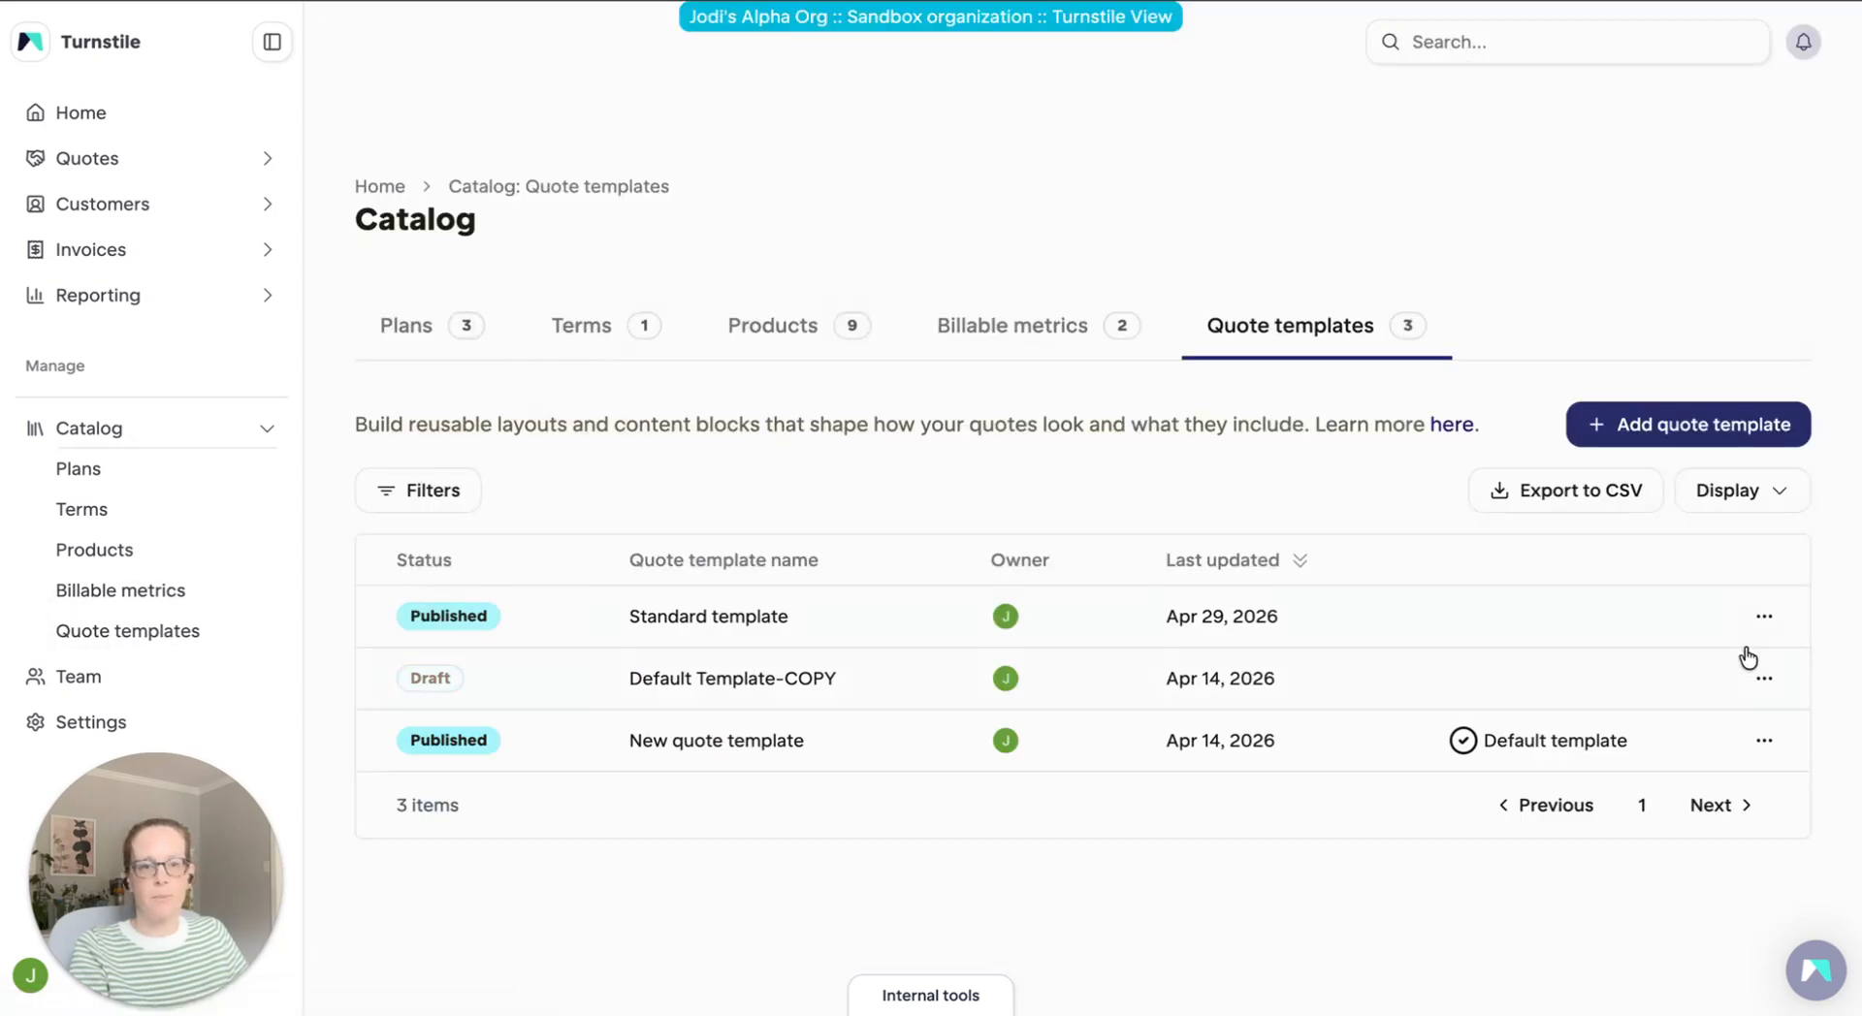
left_click(1764, 619)
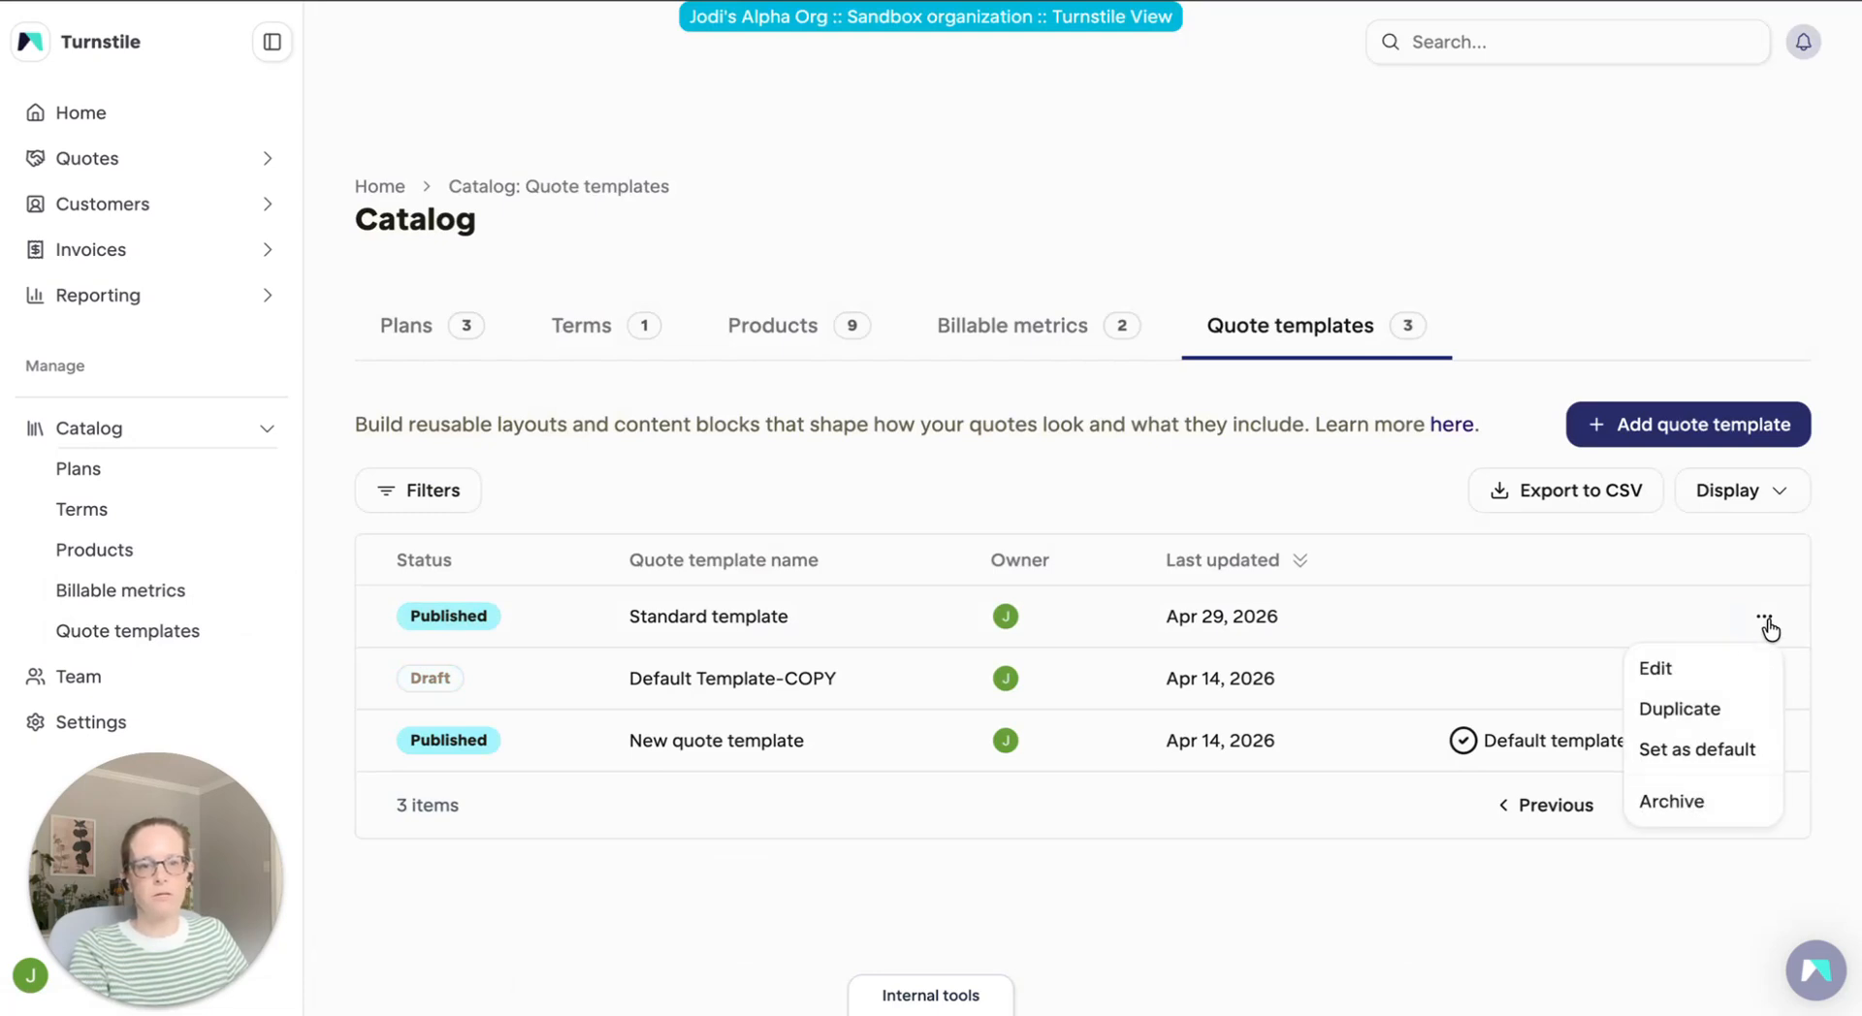
left_click(1710, 757)
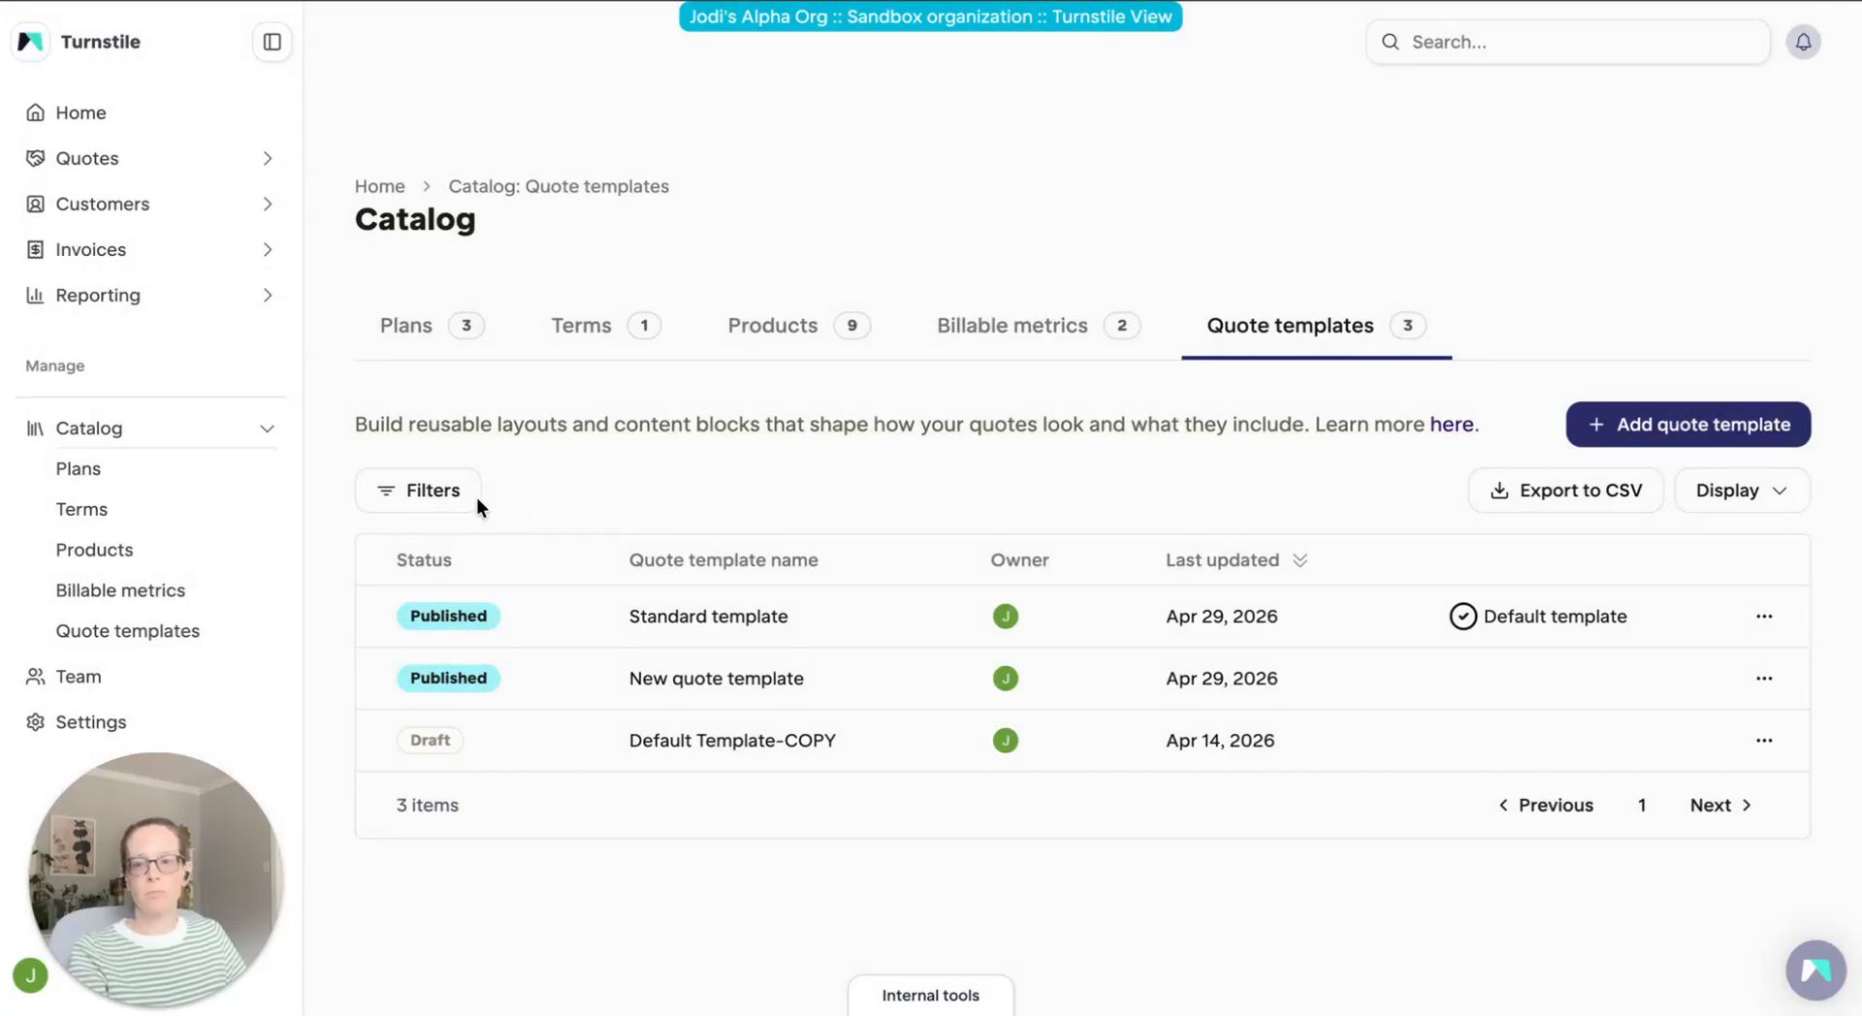
Start a new catalog plan named "Professional plan" and assign it the "Standard template (default)" quote template
left_click(100, 470)
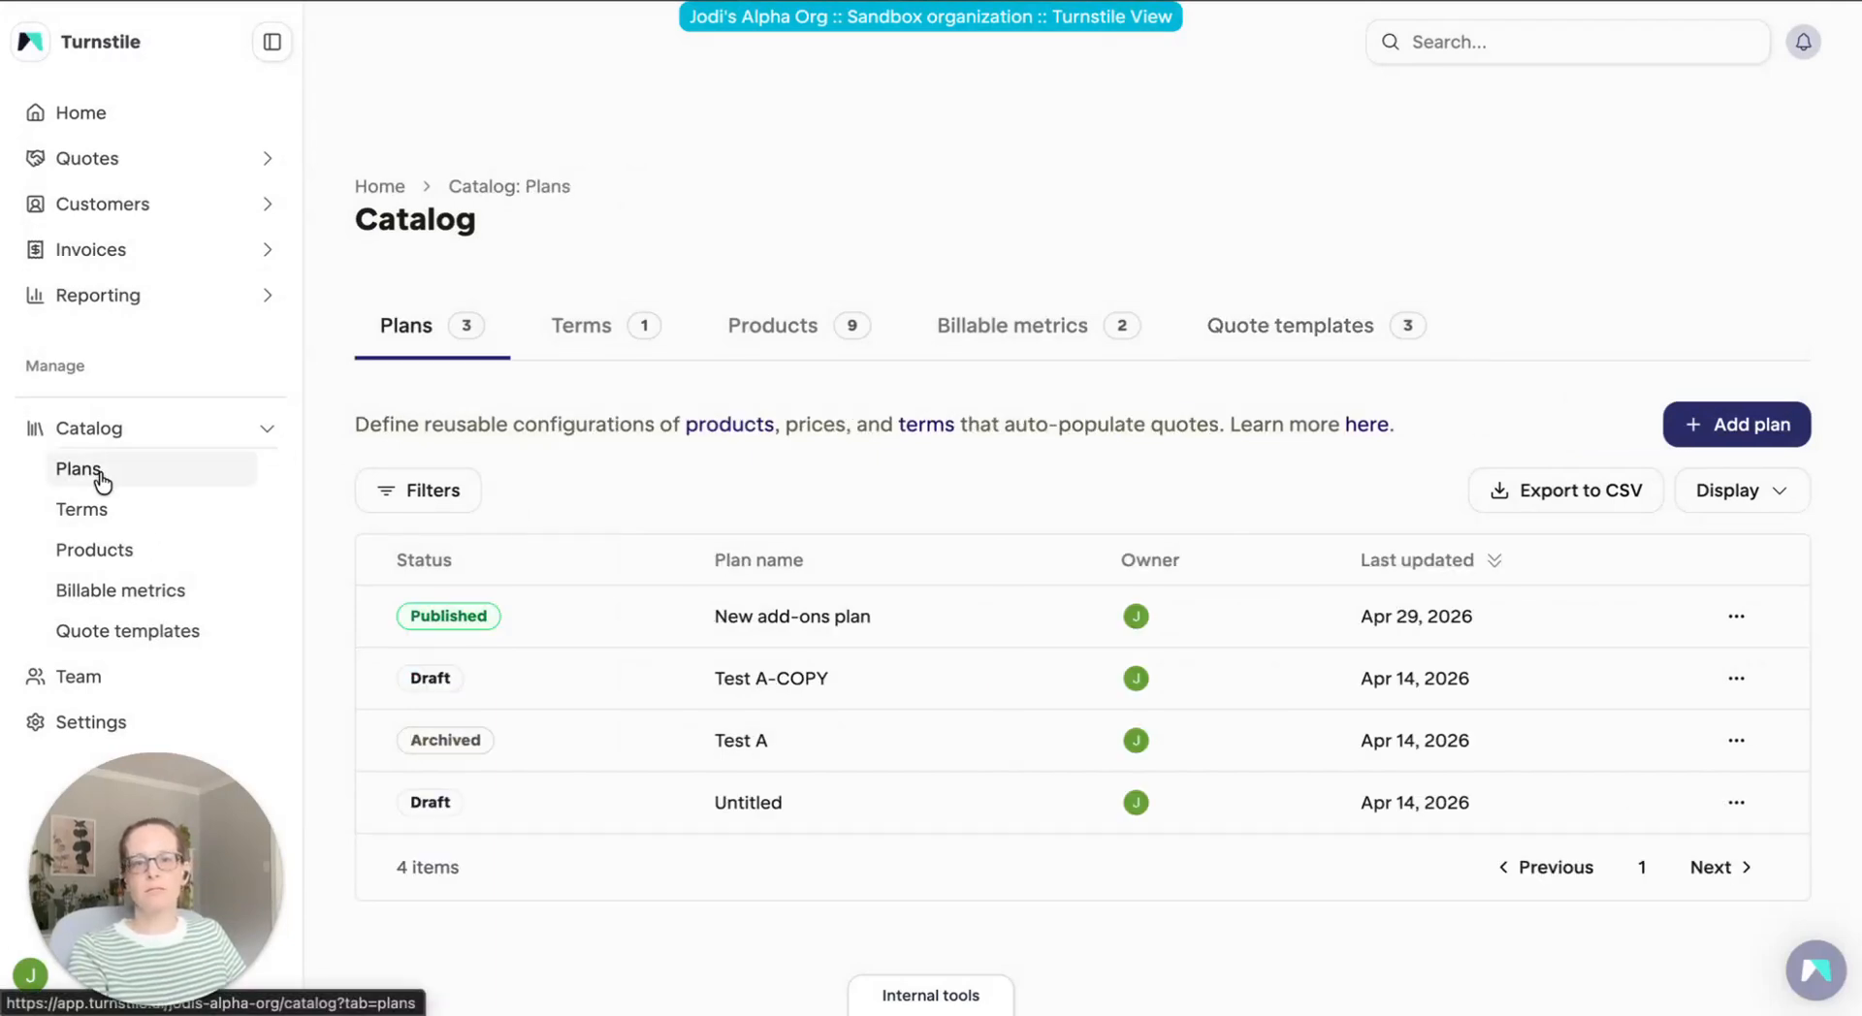
left_click(1765, 433)
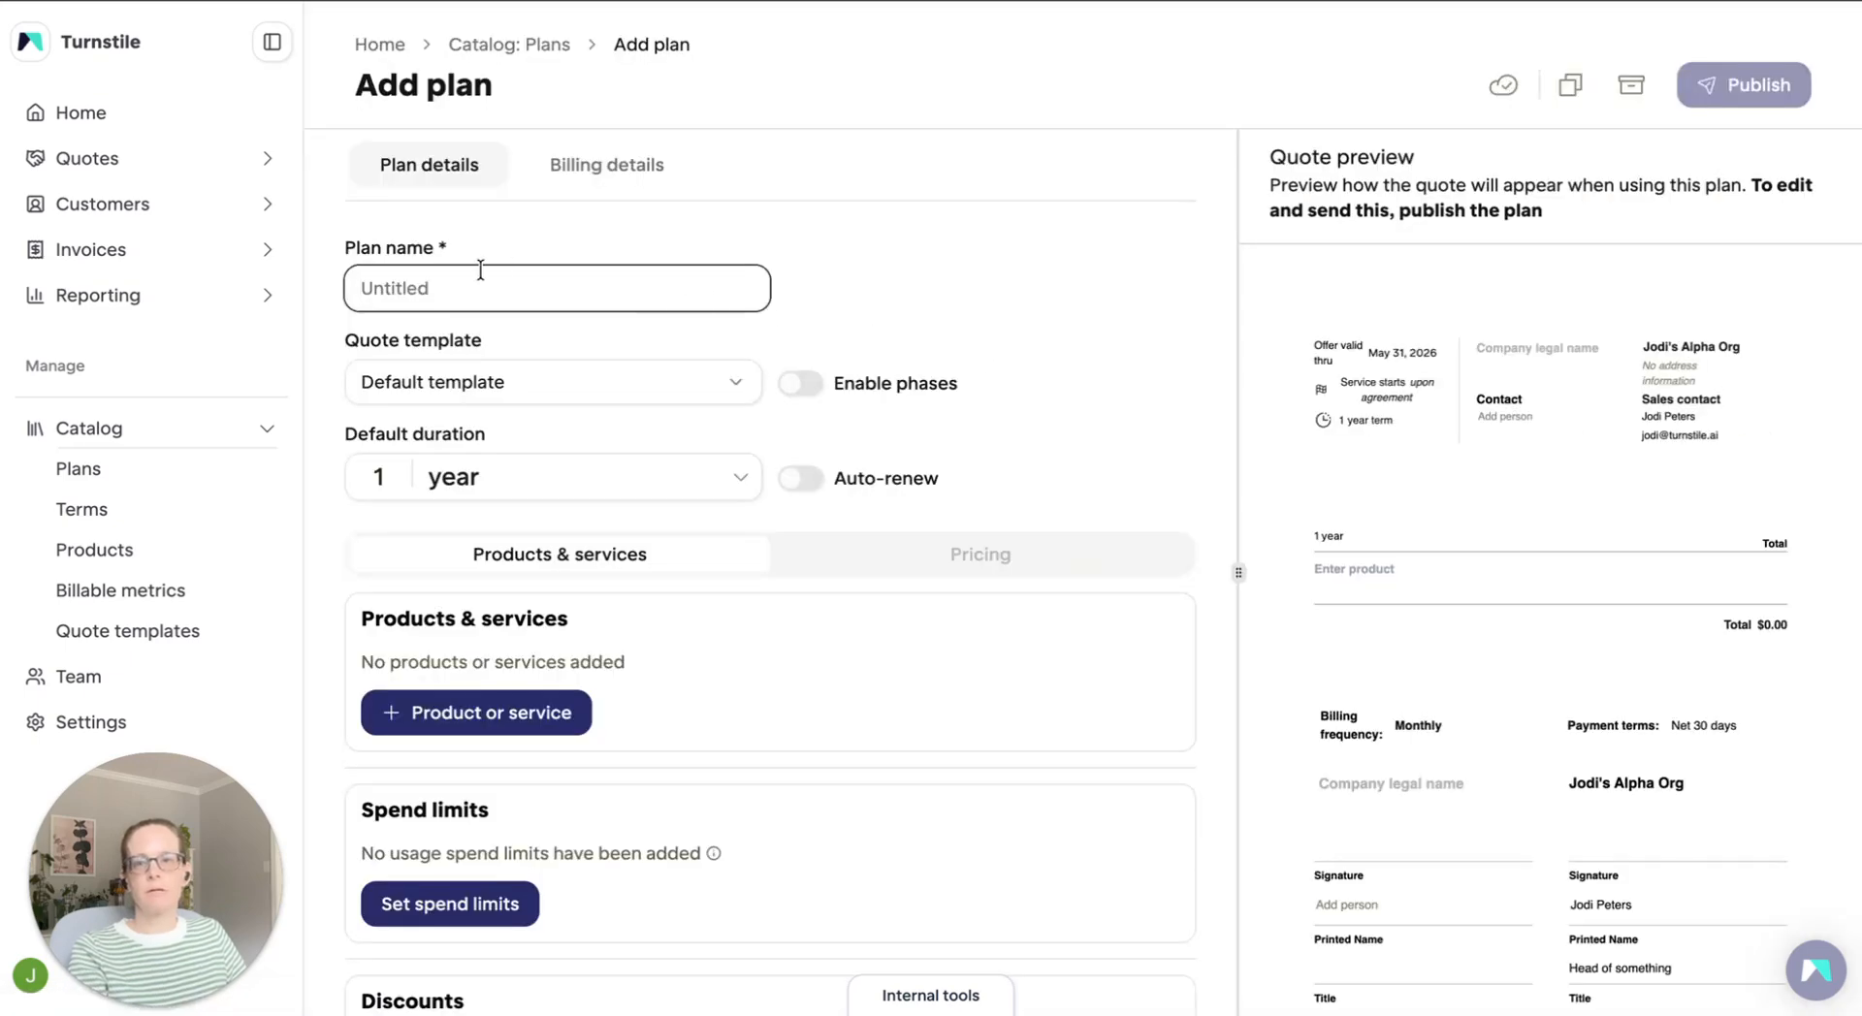
type("Pro")
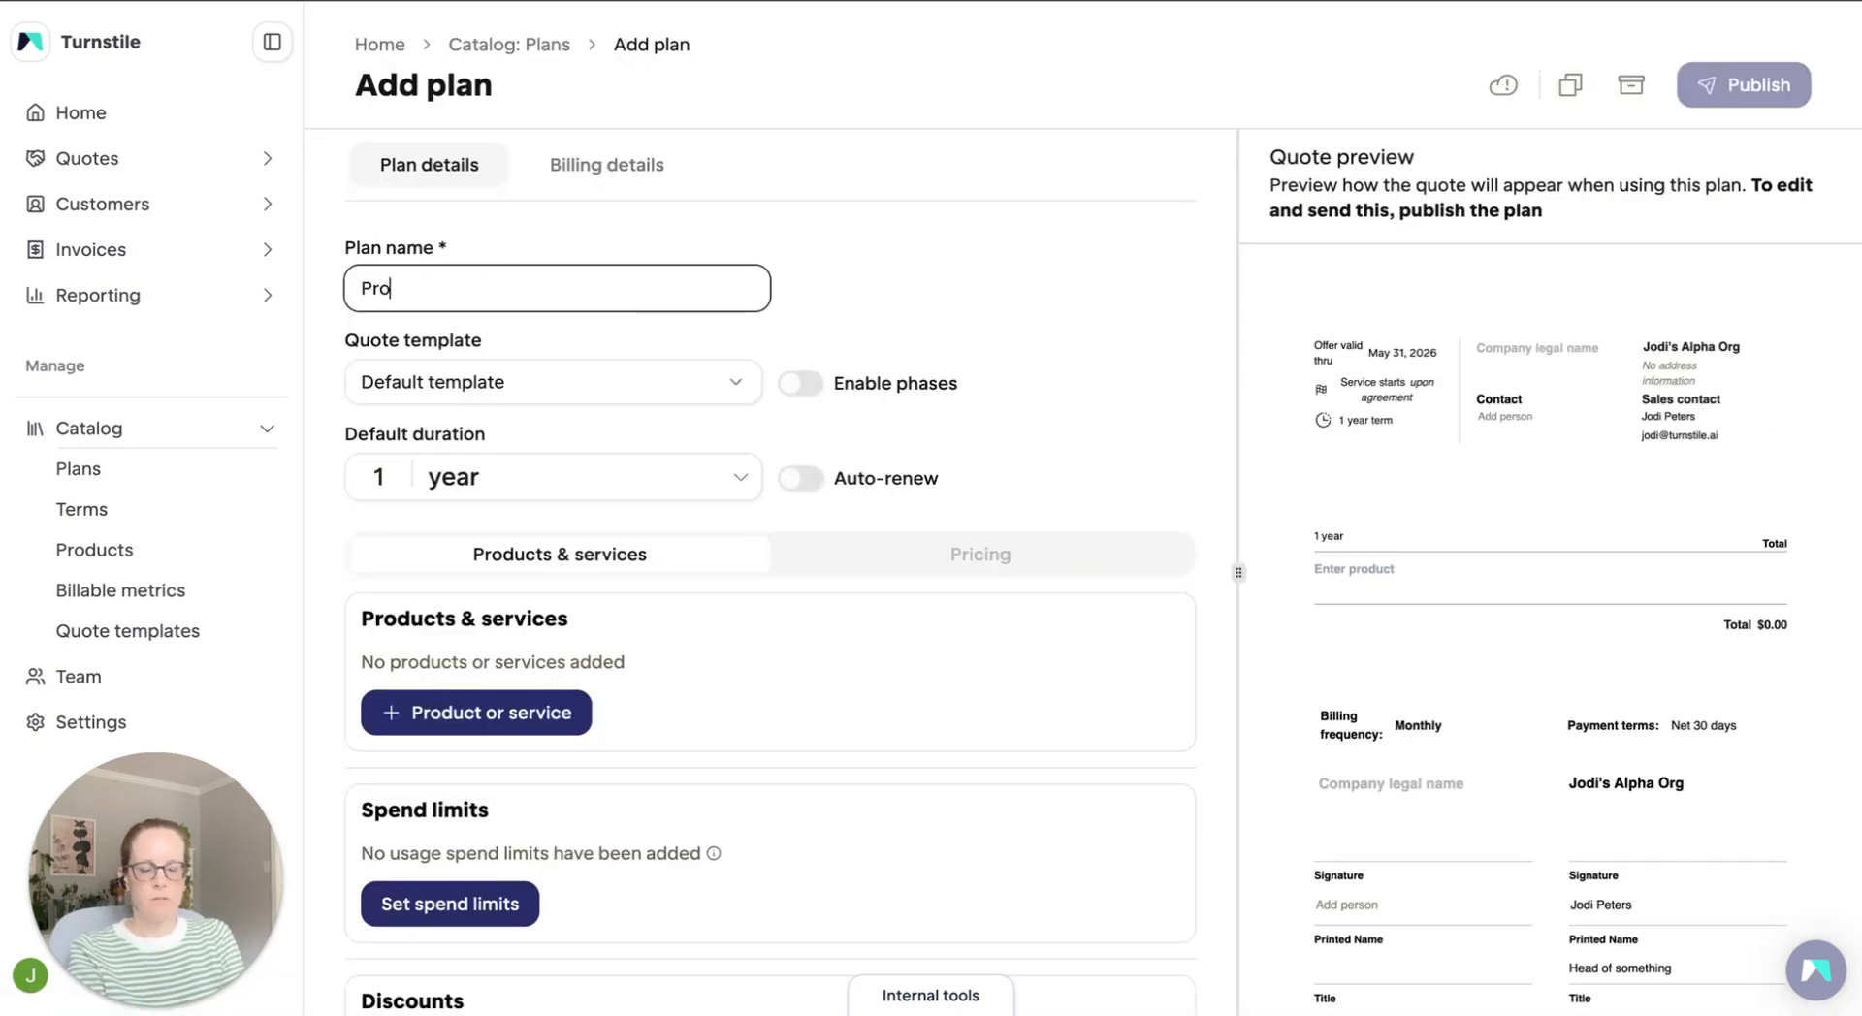
type("fessional plan")
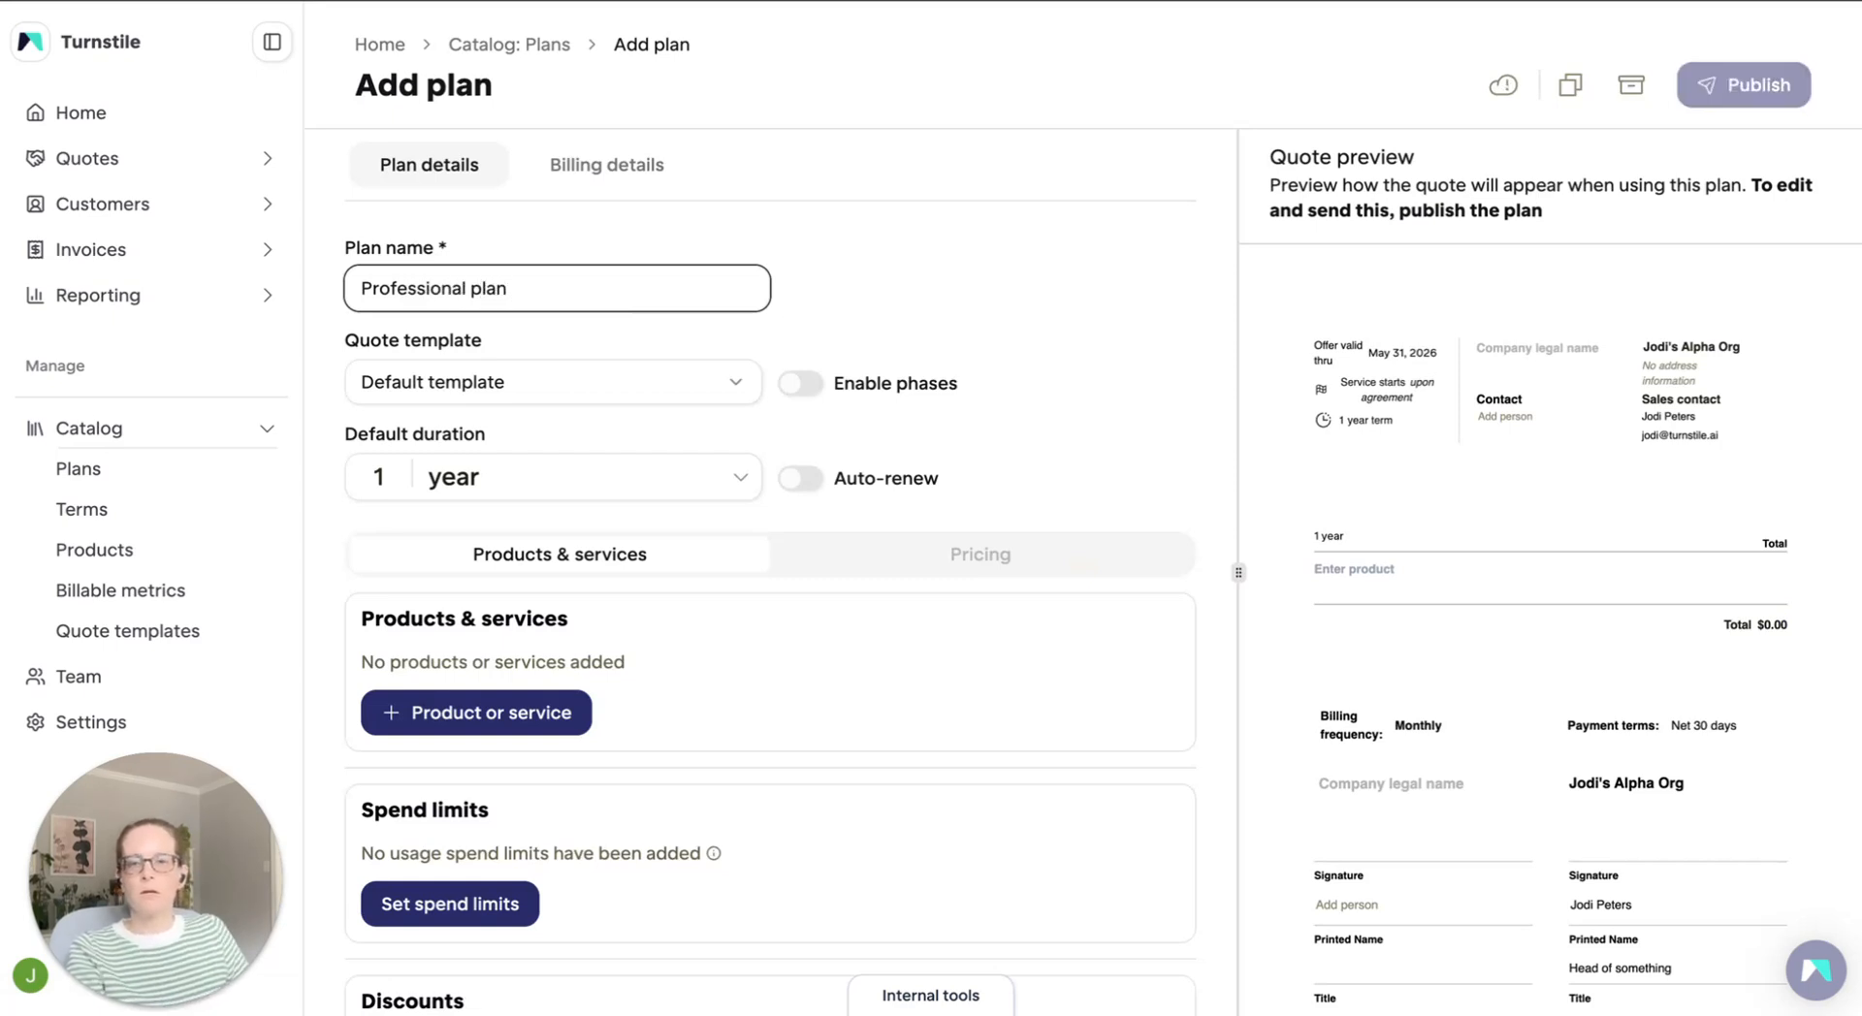
left_click(747, 386)
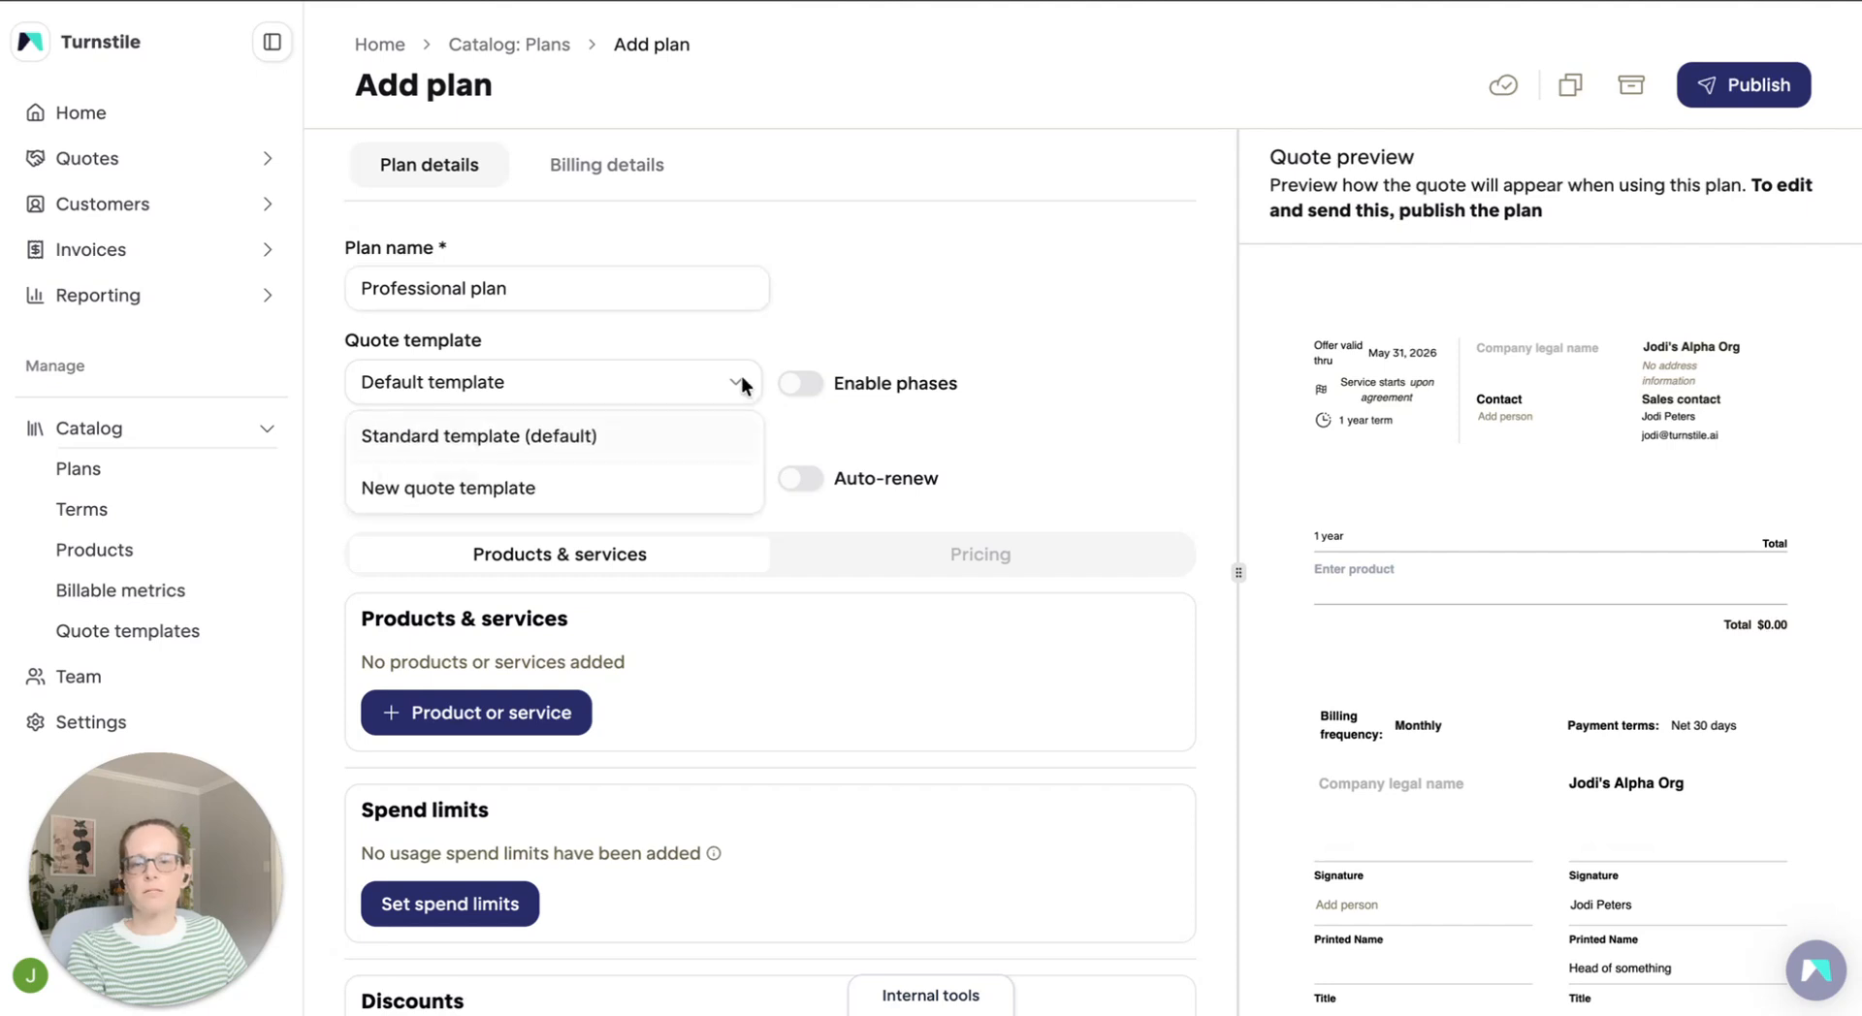
left_click(511, 435)
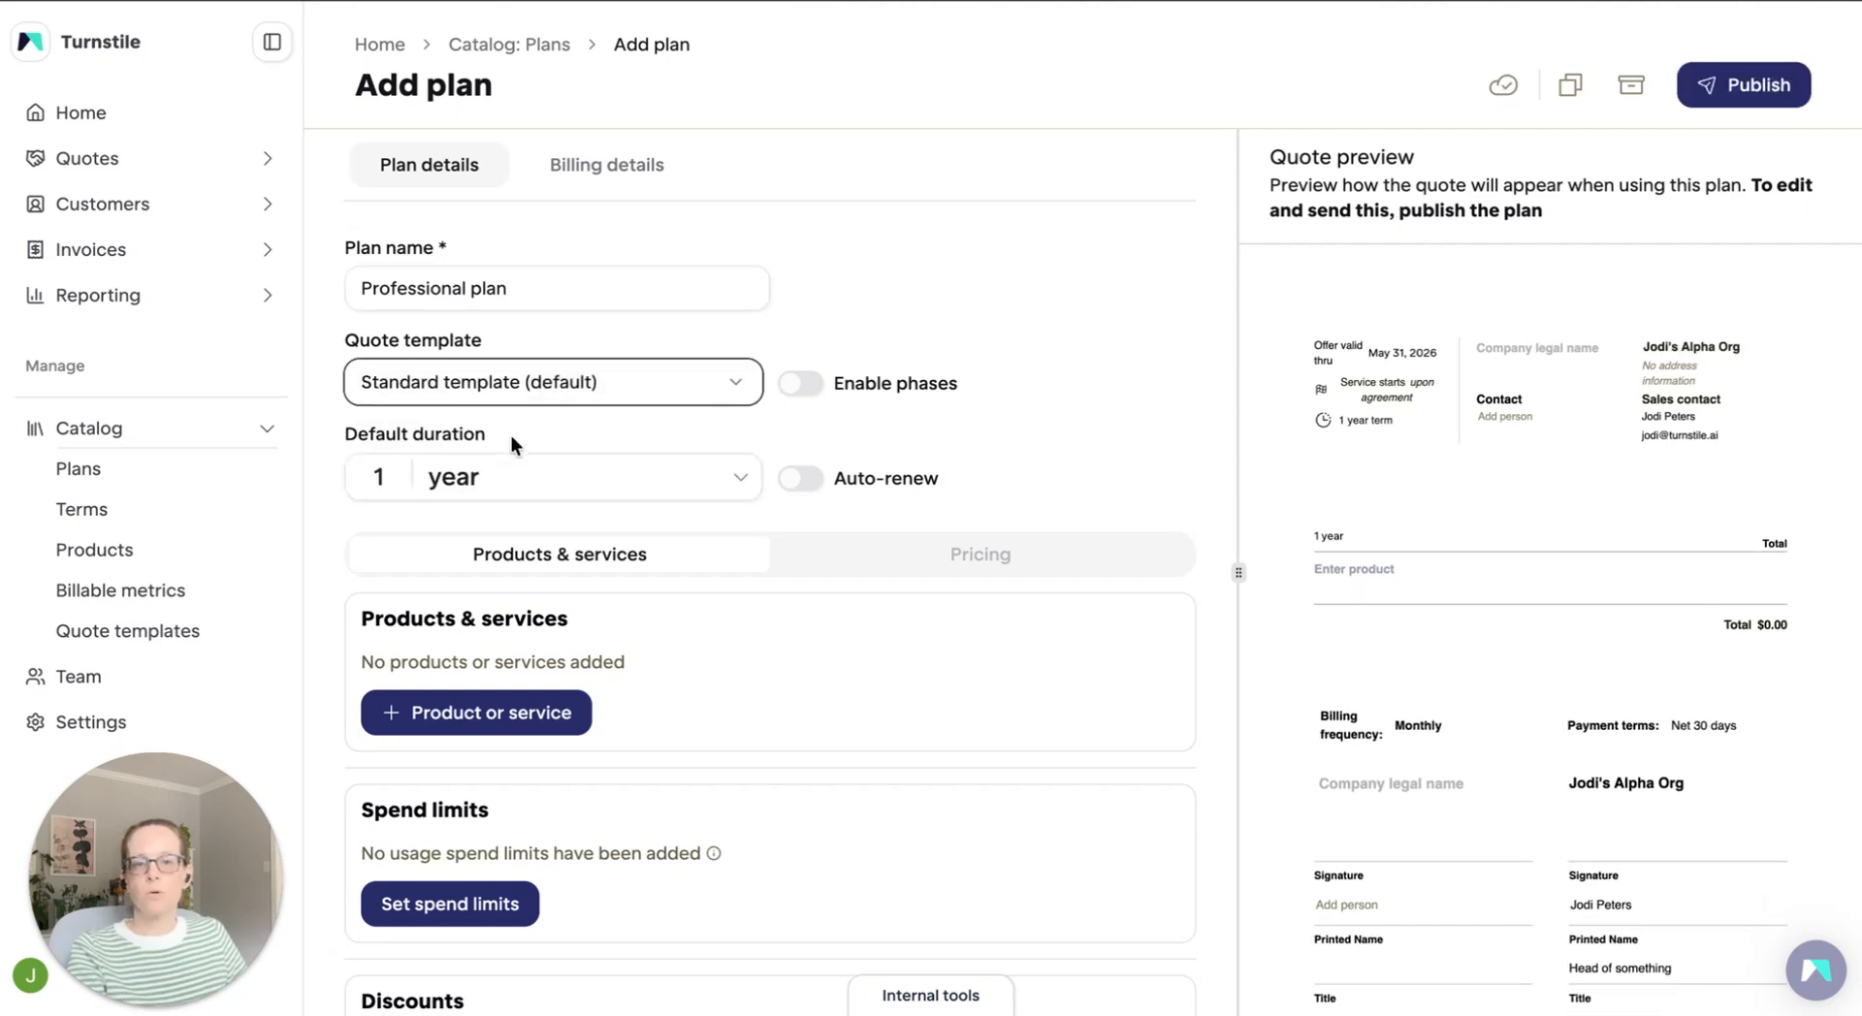
Add the "Monthly platform subscription" product to the plan as a standard item and save it
left_click(496, 729)
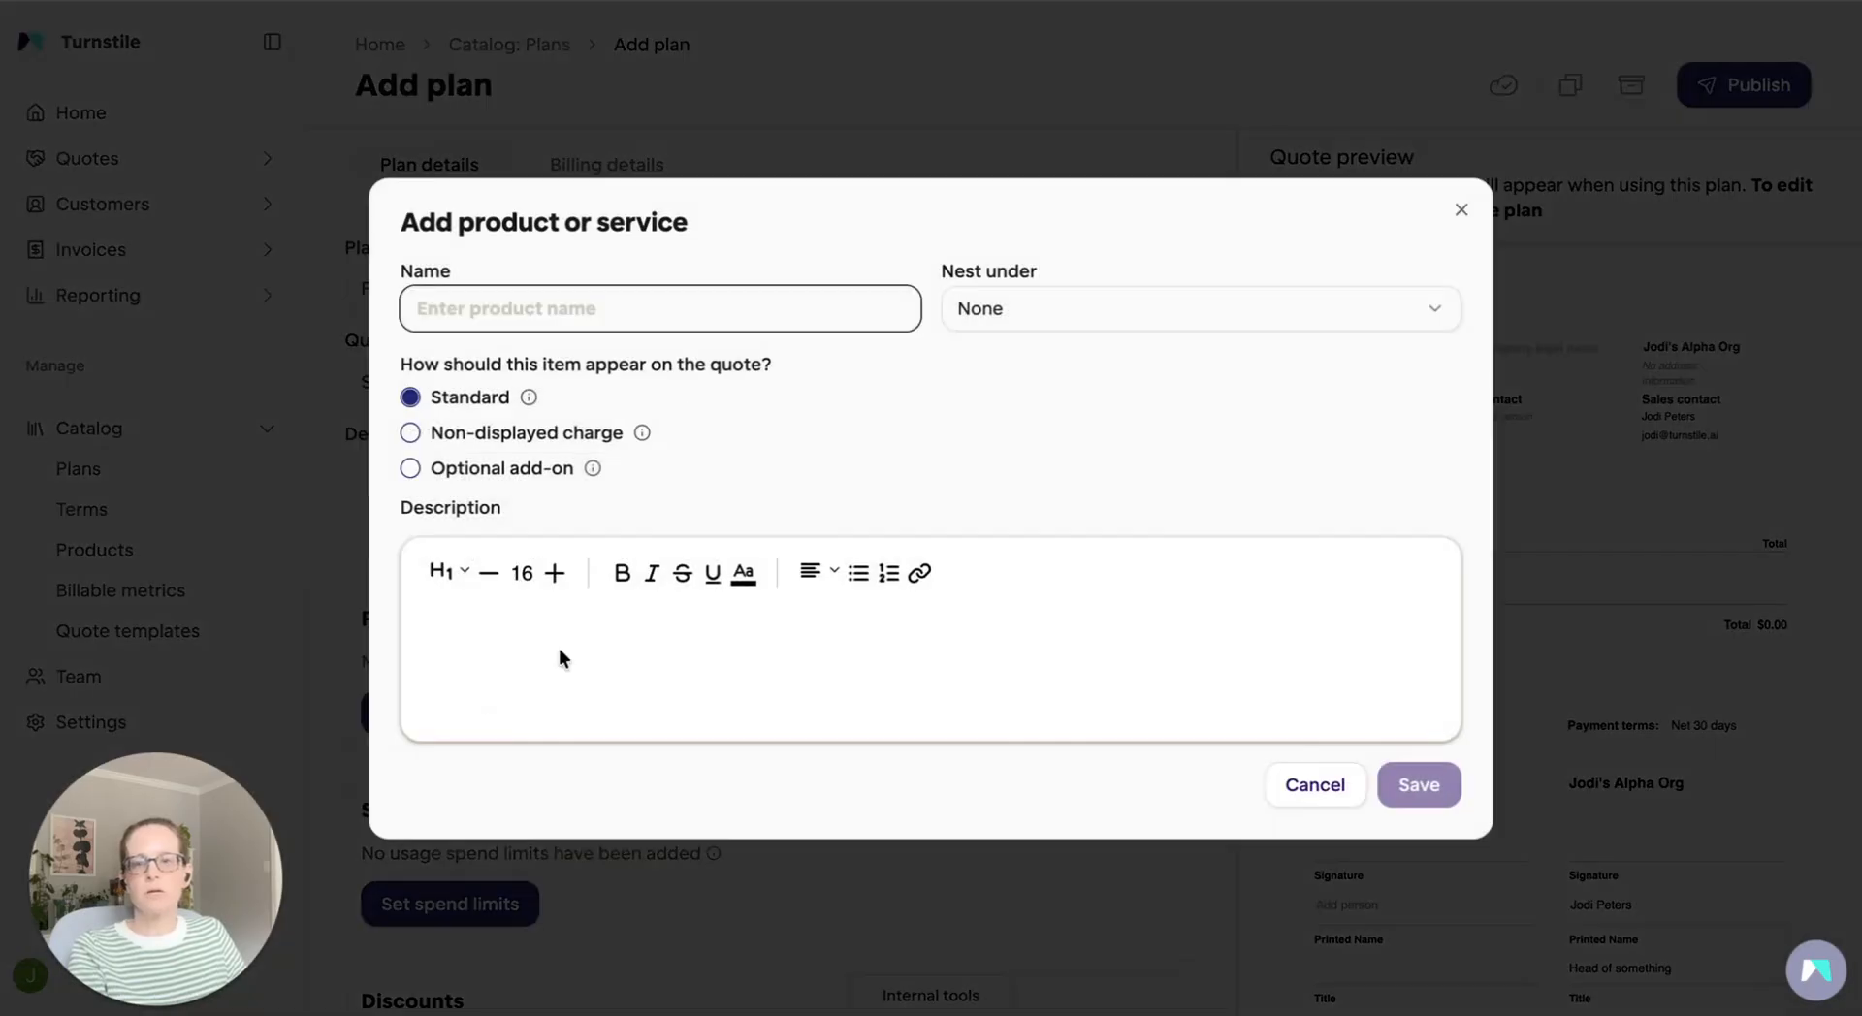
left_click(640, 301)
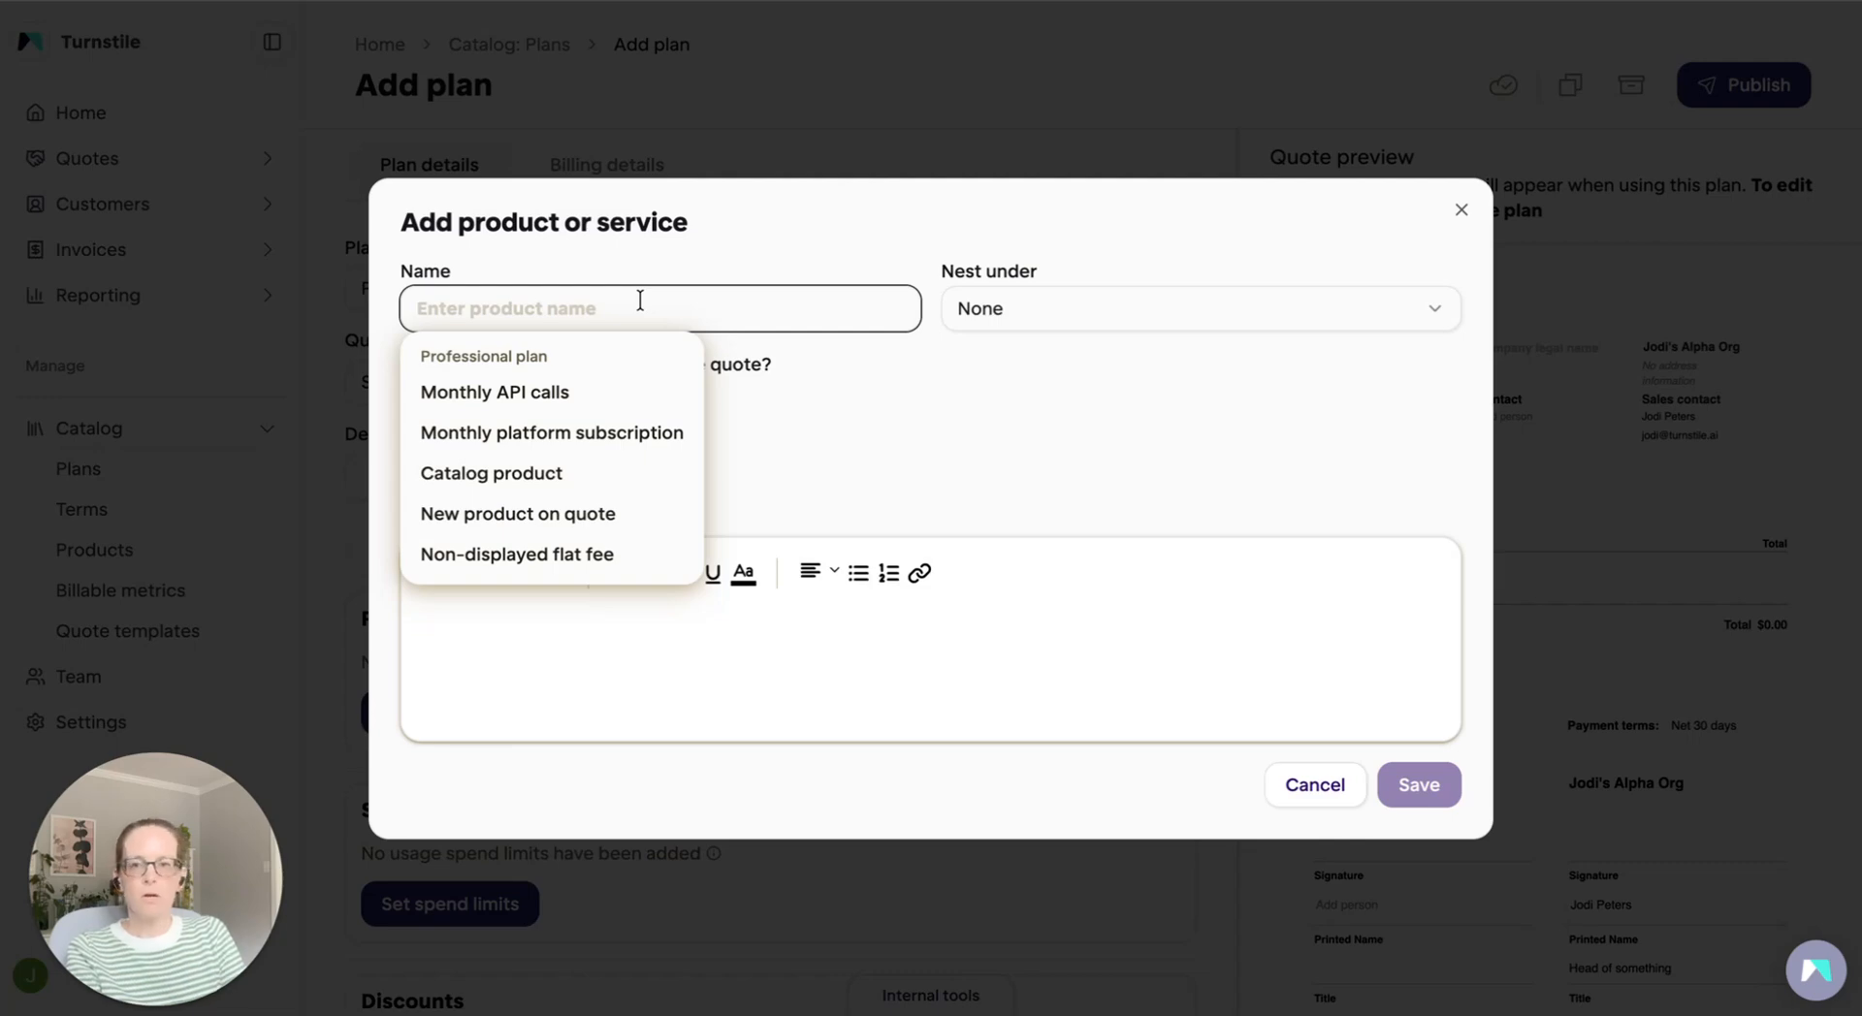
left_click(652, 434)
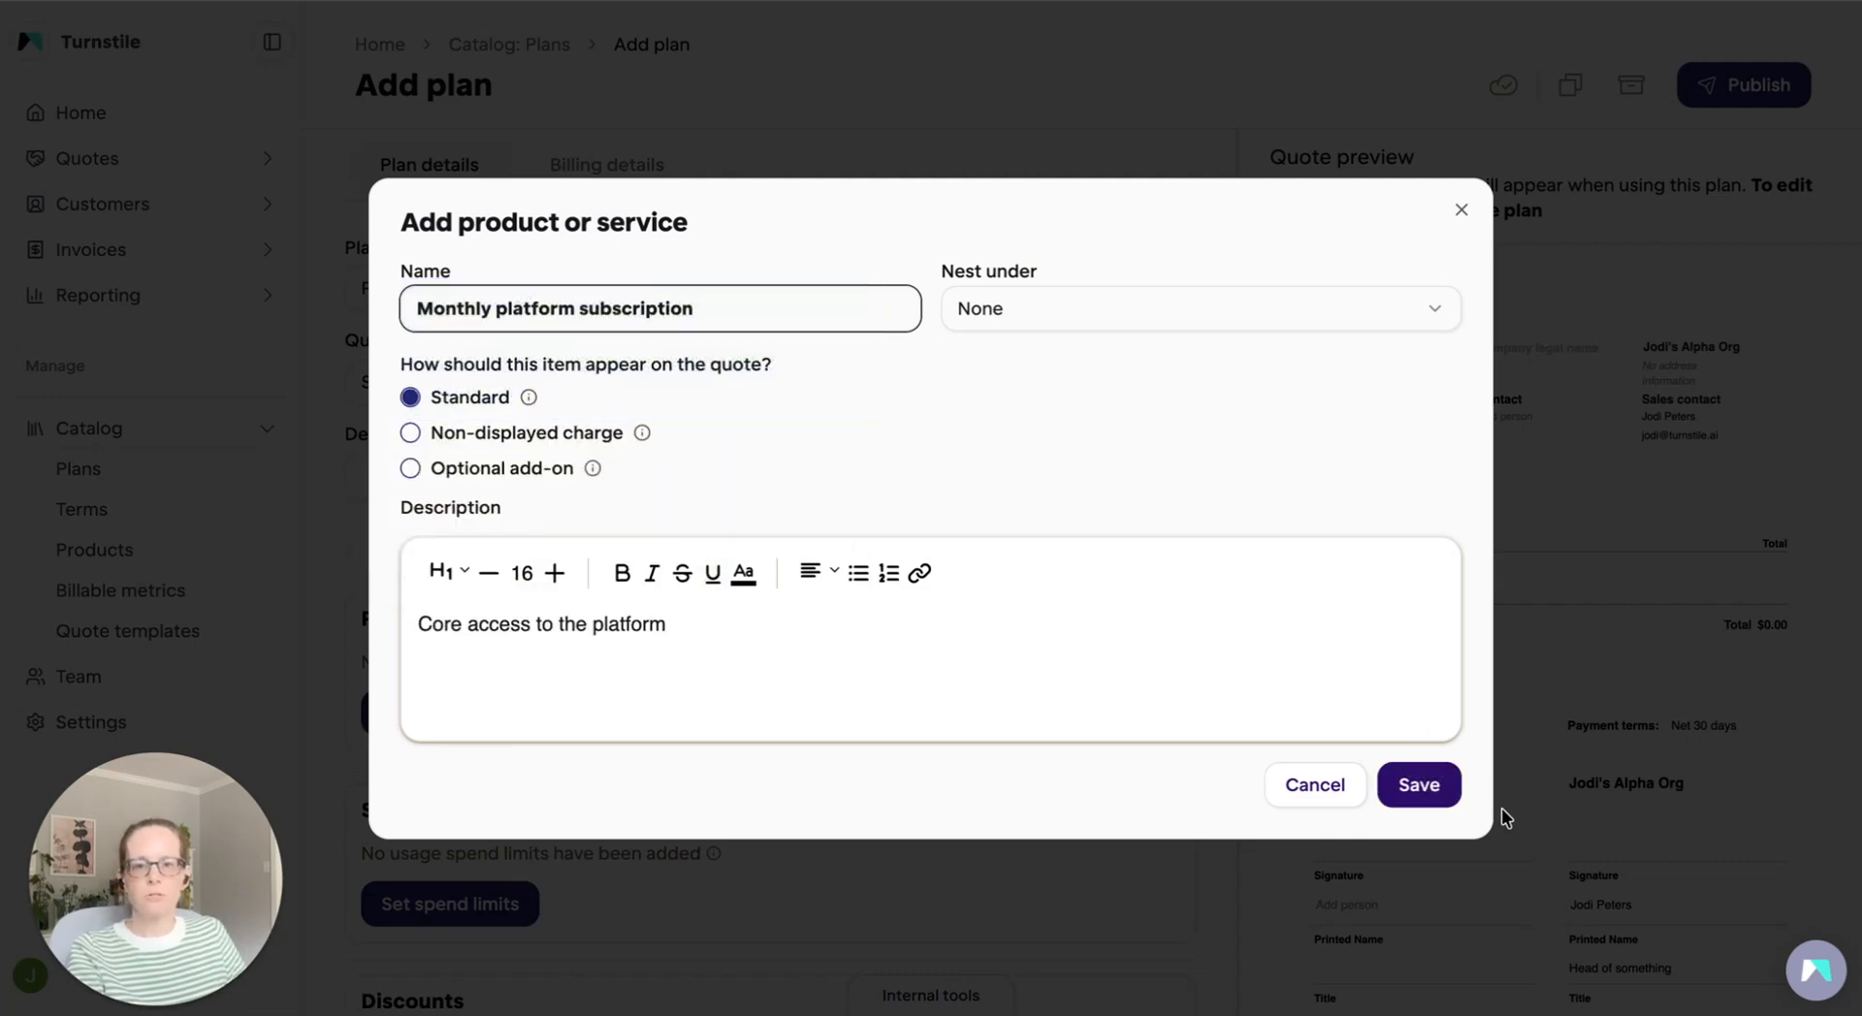
left_click(1421, 786)
Add the "Monthly API calls" product to the plan as a standard item and save it
left_click(452, 948)
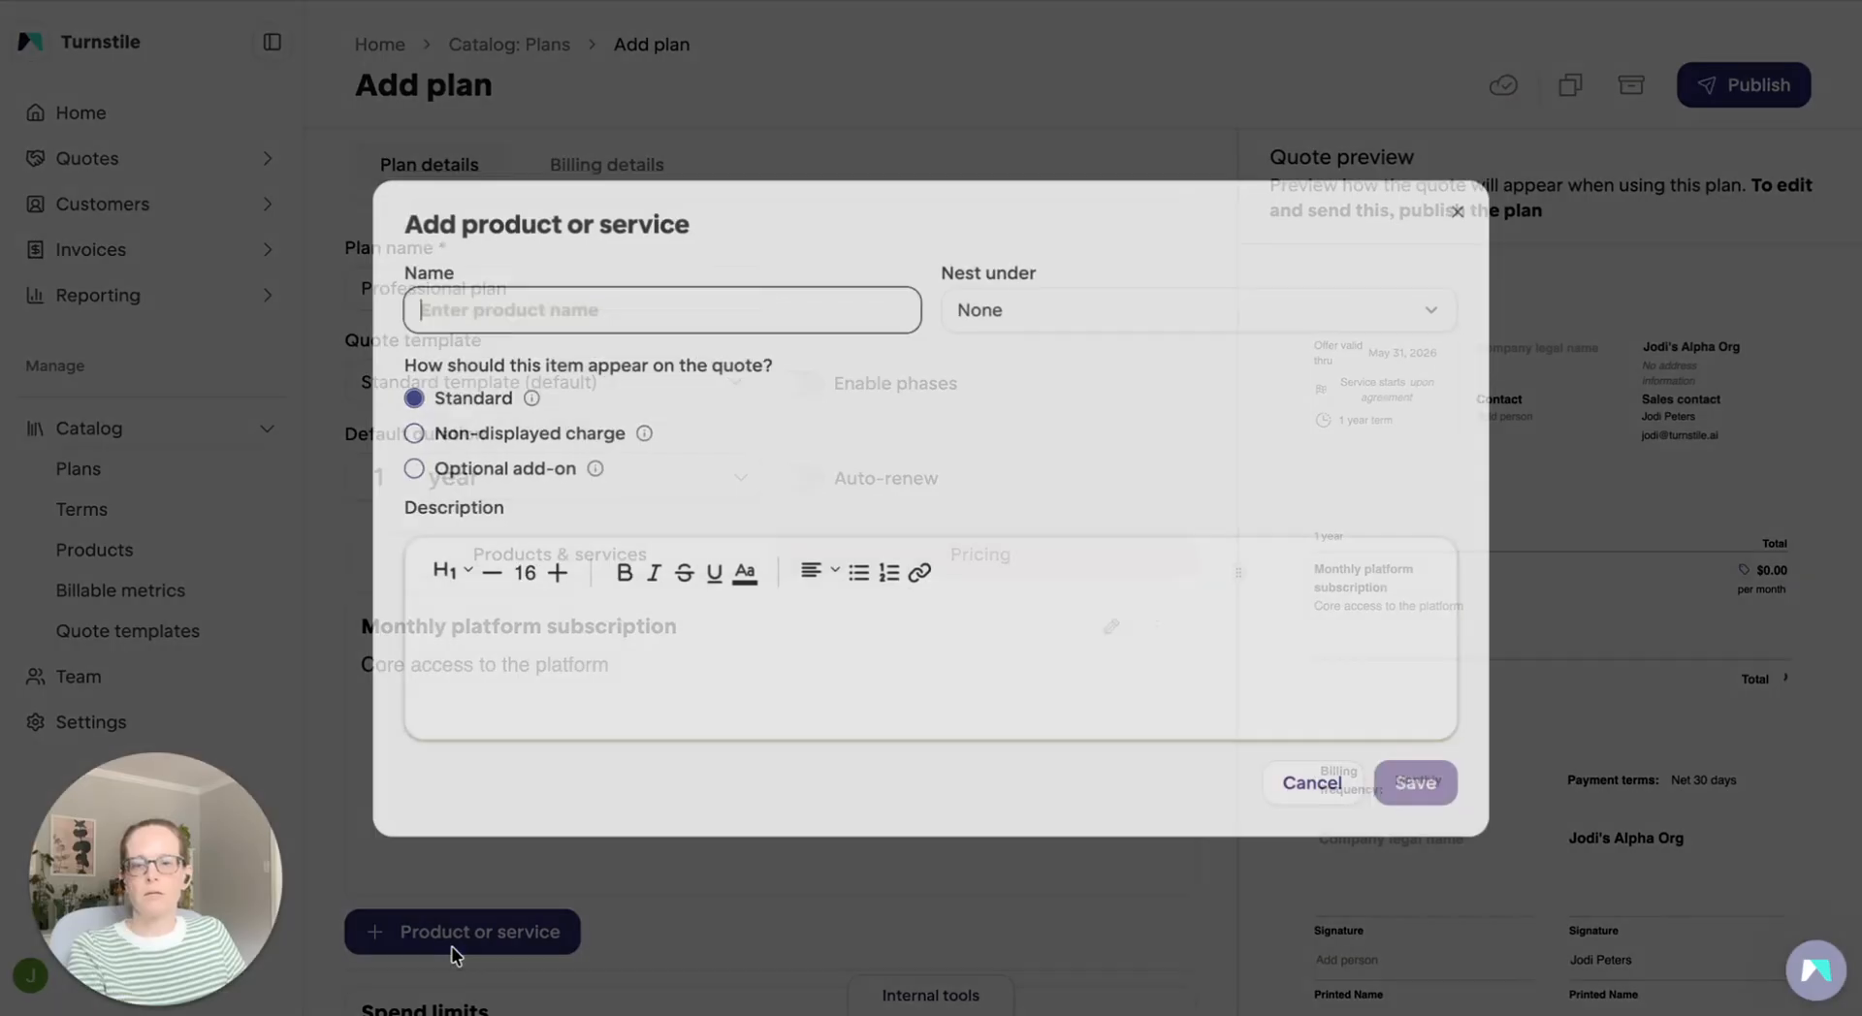
left_click(533, 304)
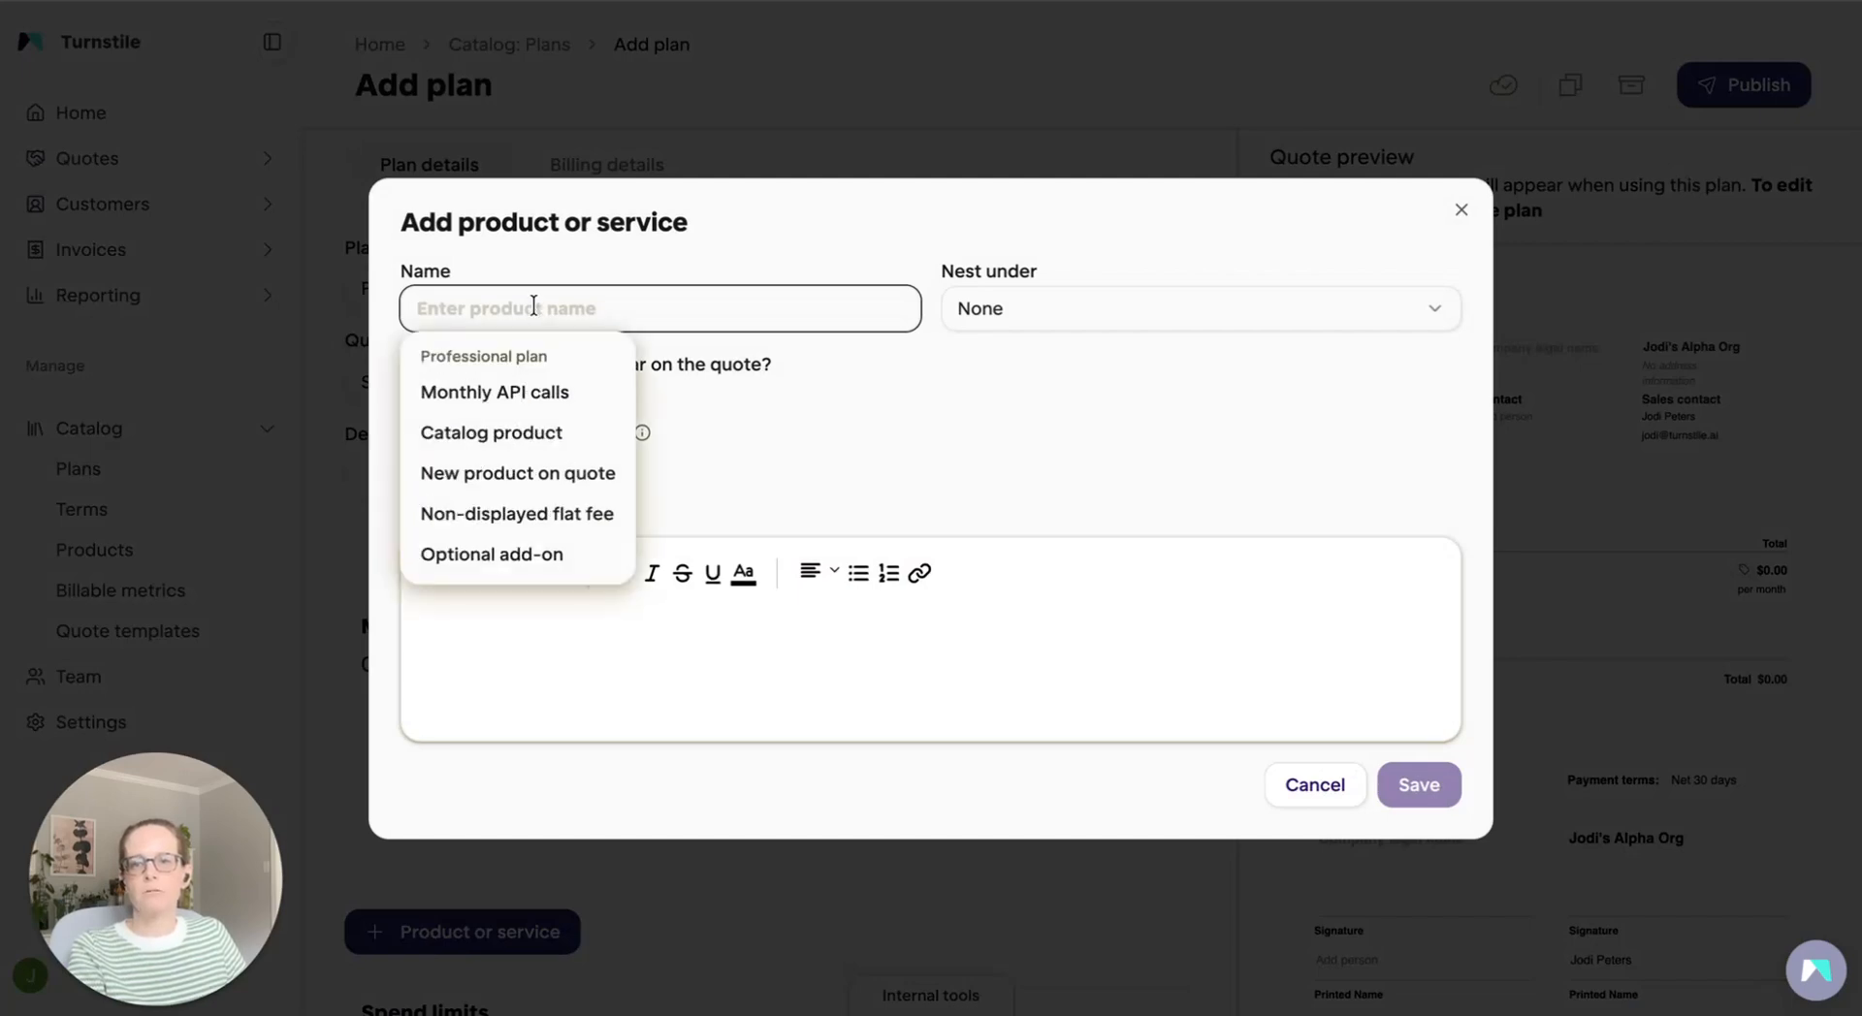
left_click(548, 398)
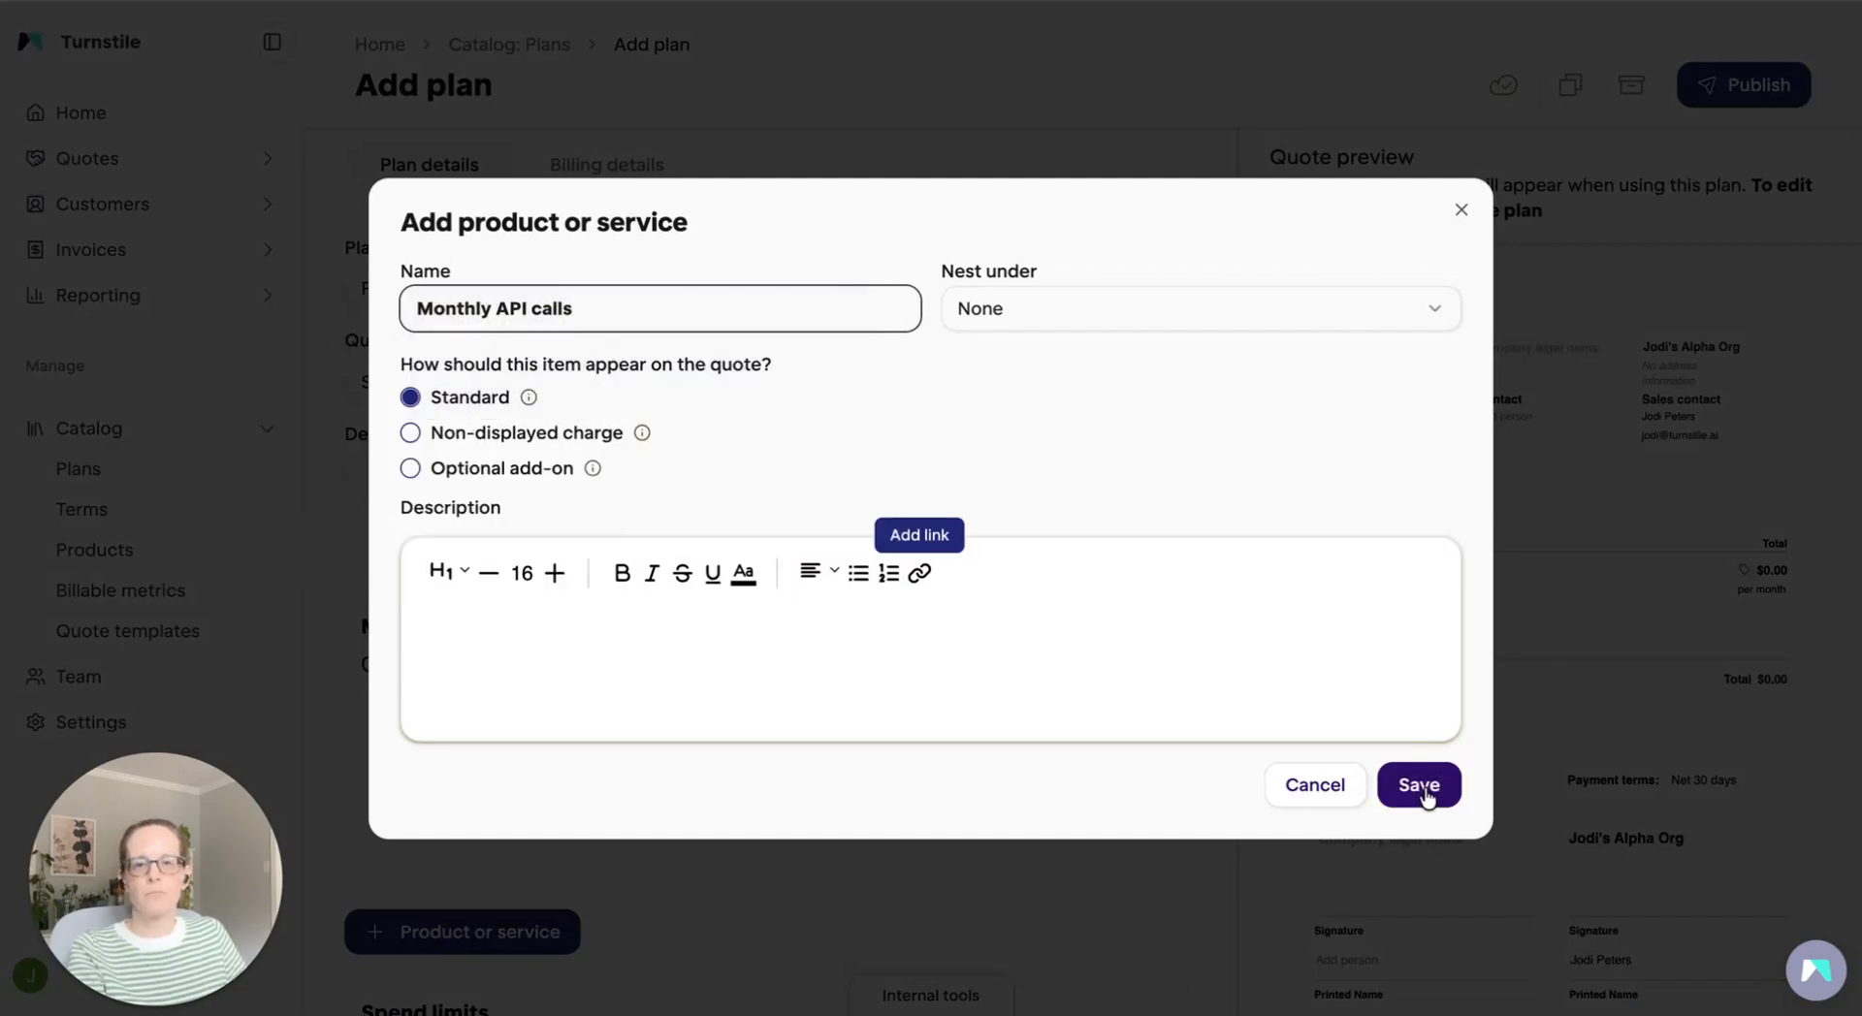
left_click(1422, 787)
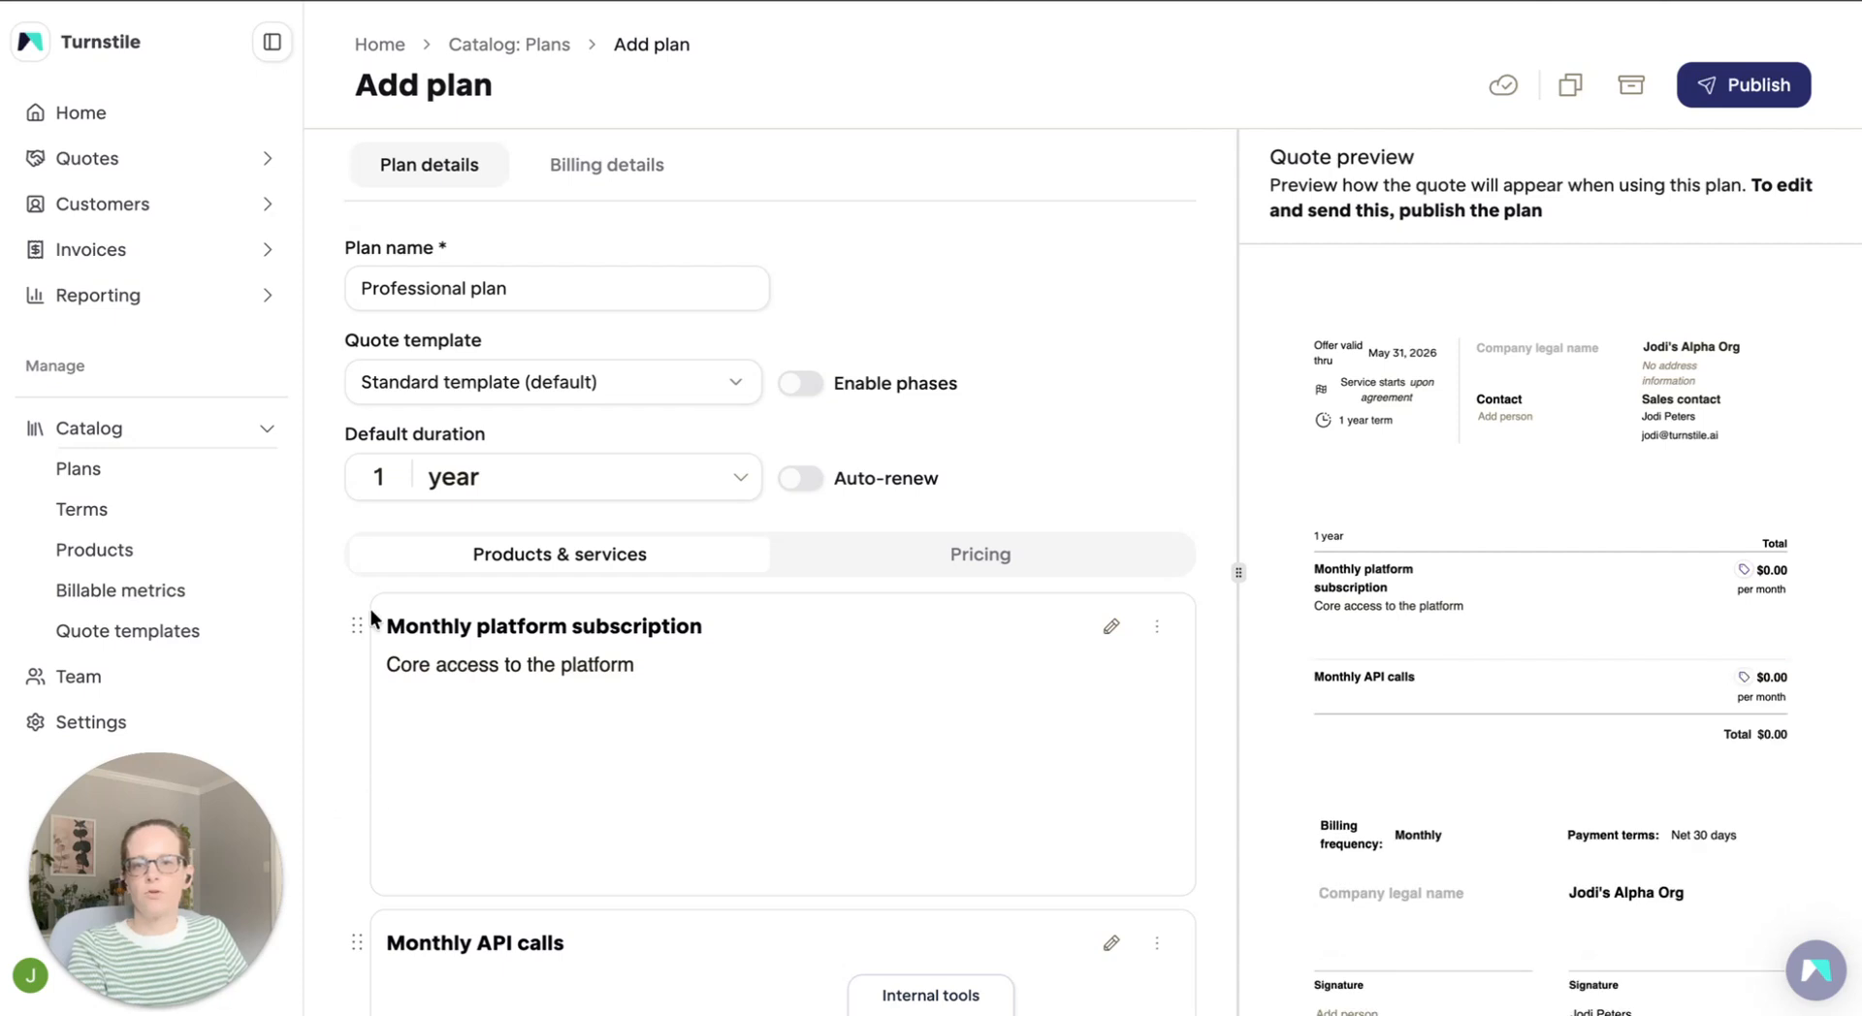
Try to move "Monthly API calls" above "Monthly platform subscription" in the plan's product list
scroll(524, 739, "down", 4)
left_click_drag(352, 741, 357, 415)
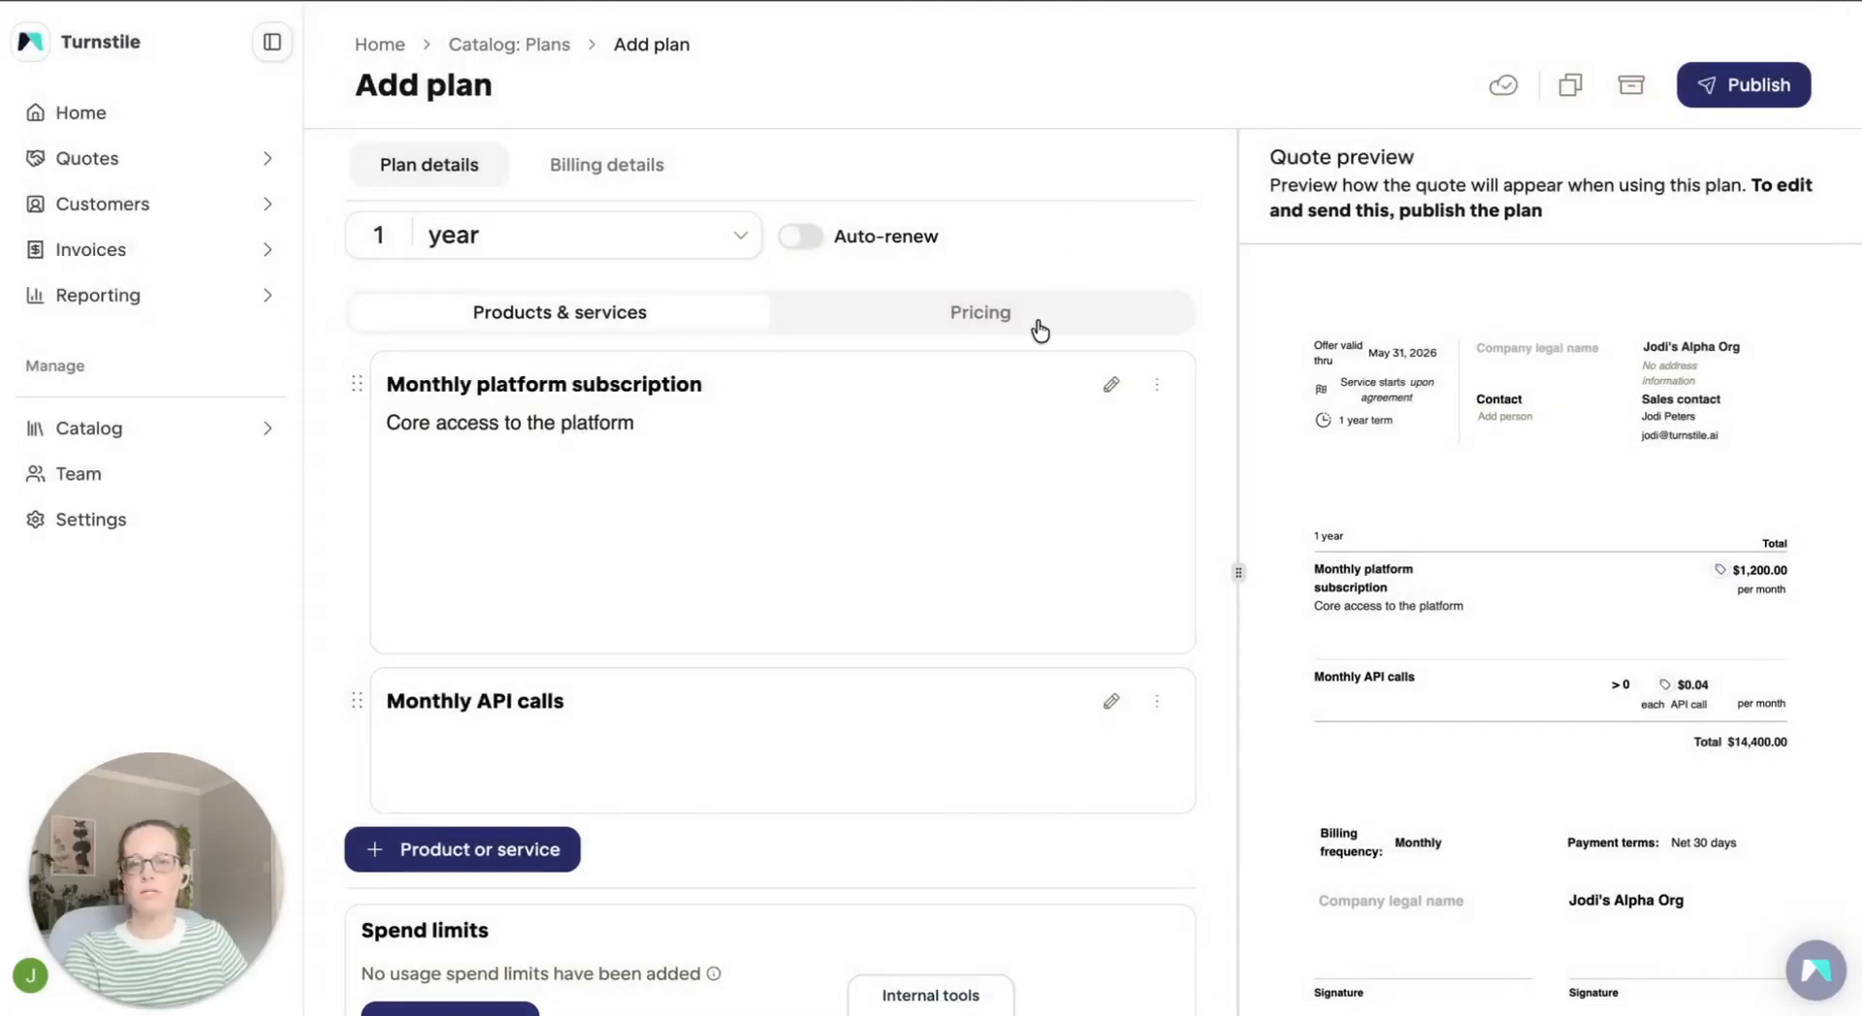
In the plan's pricing, choose "API calls" as the unit metric on the Monthly API calls rate card
left_click(1040, 331)
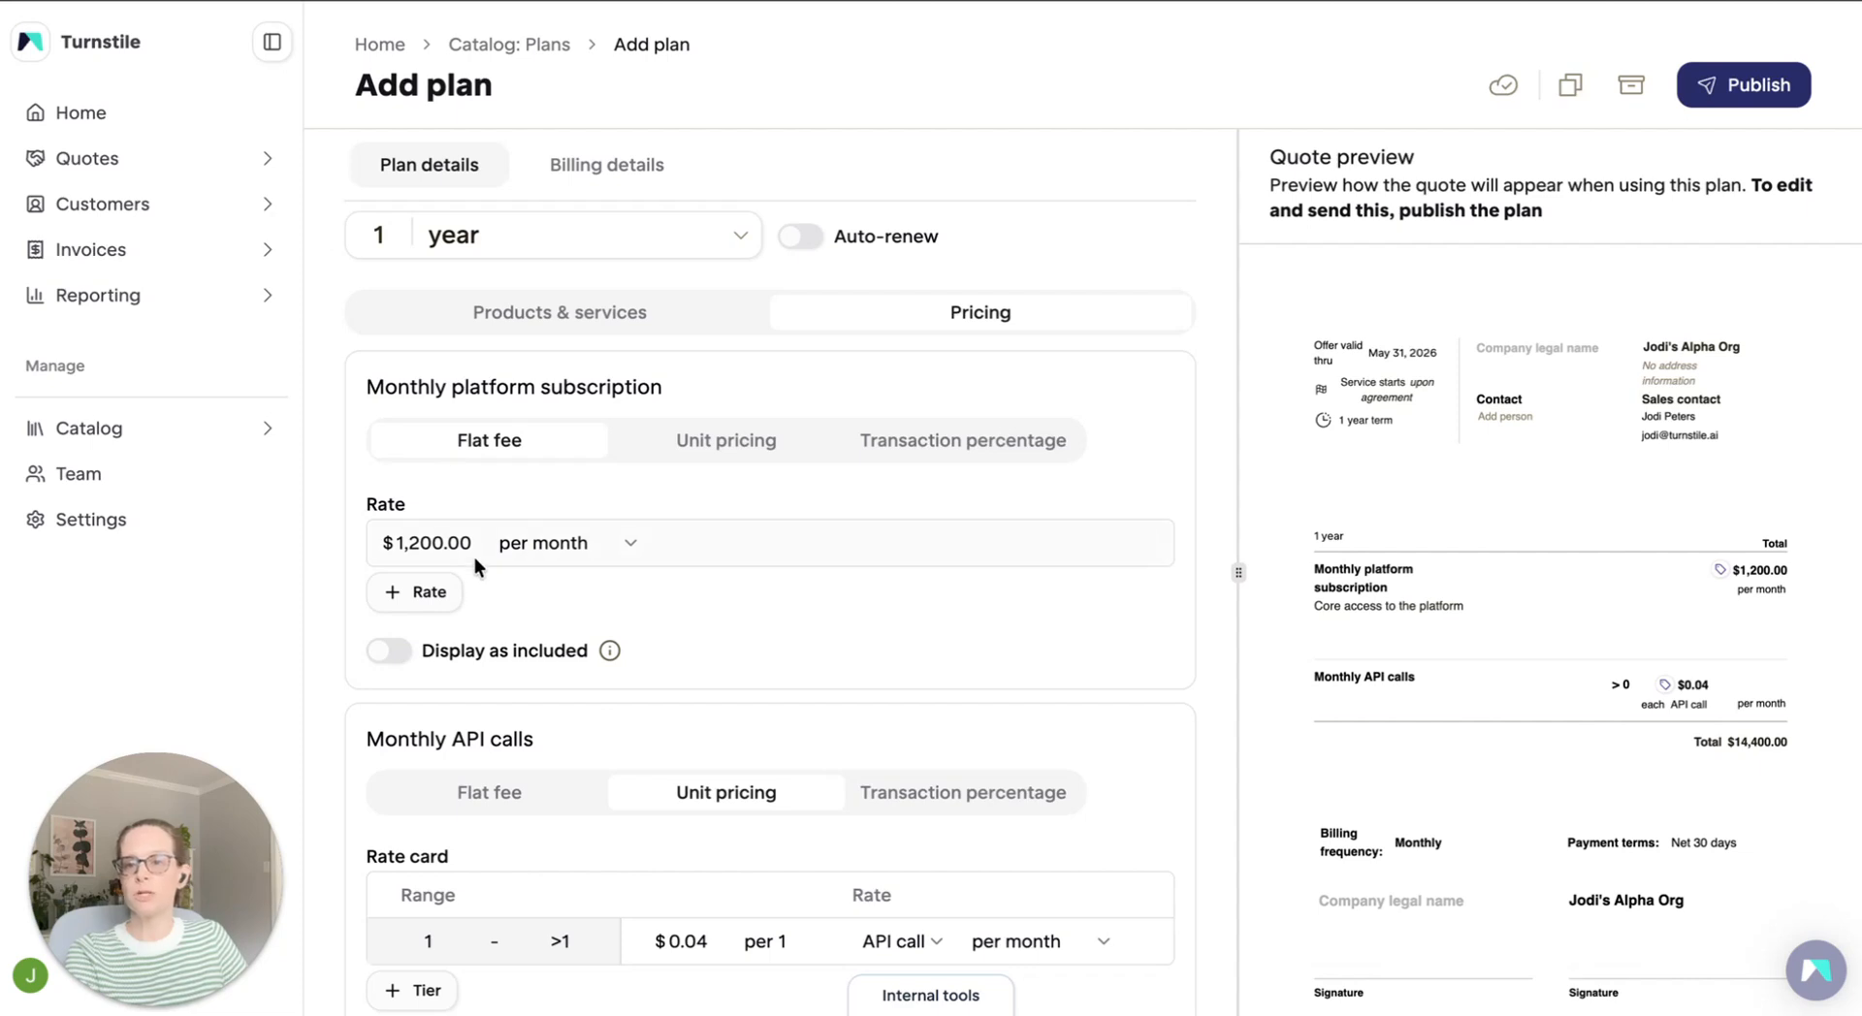
scroll(960, 597, "down", 2)
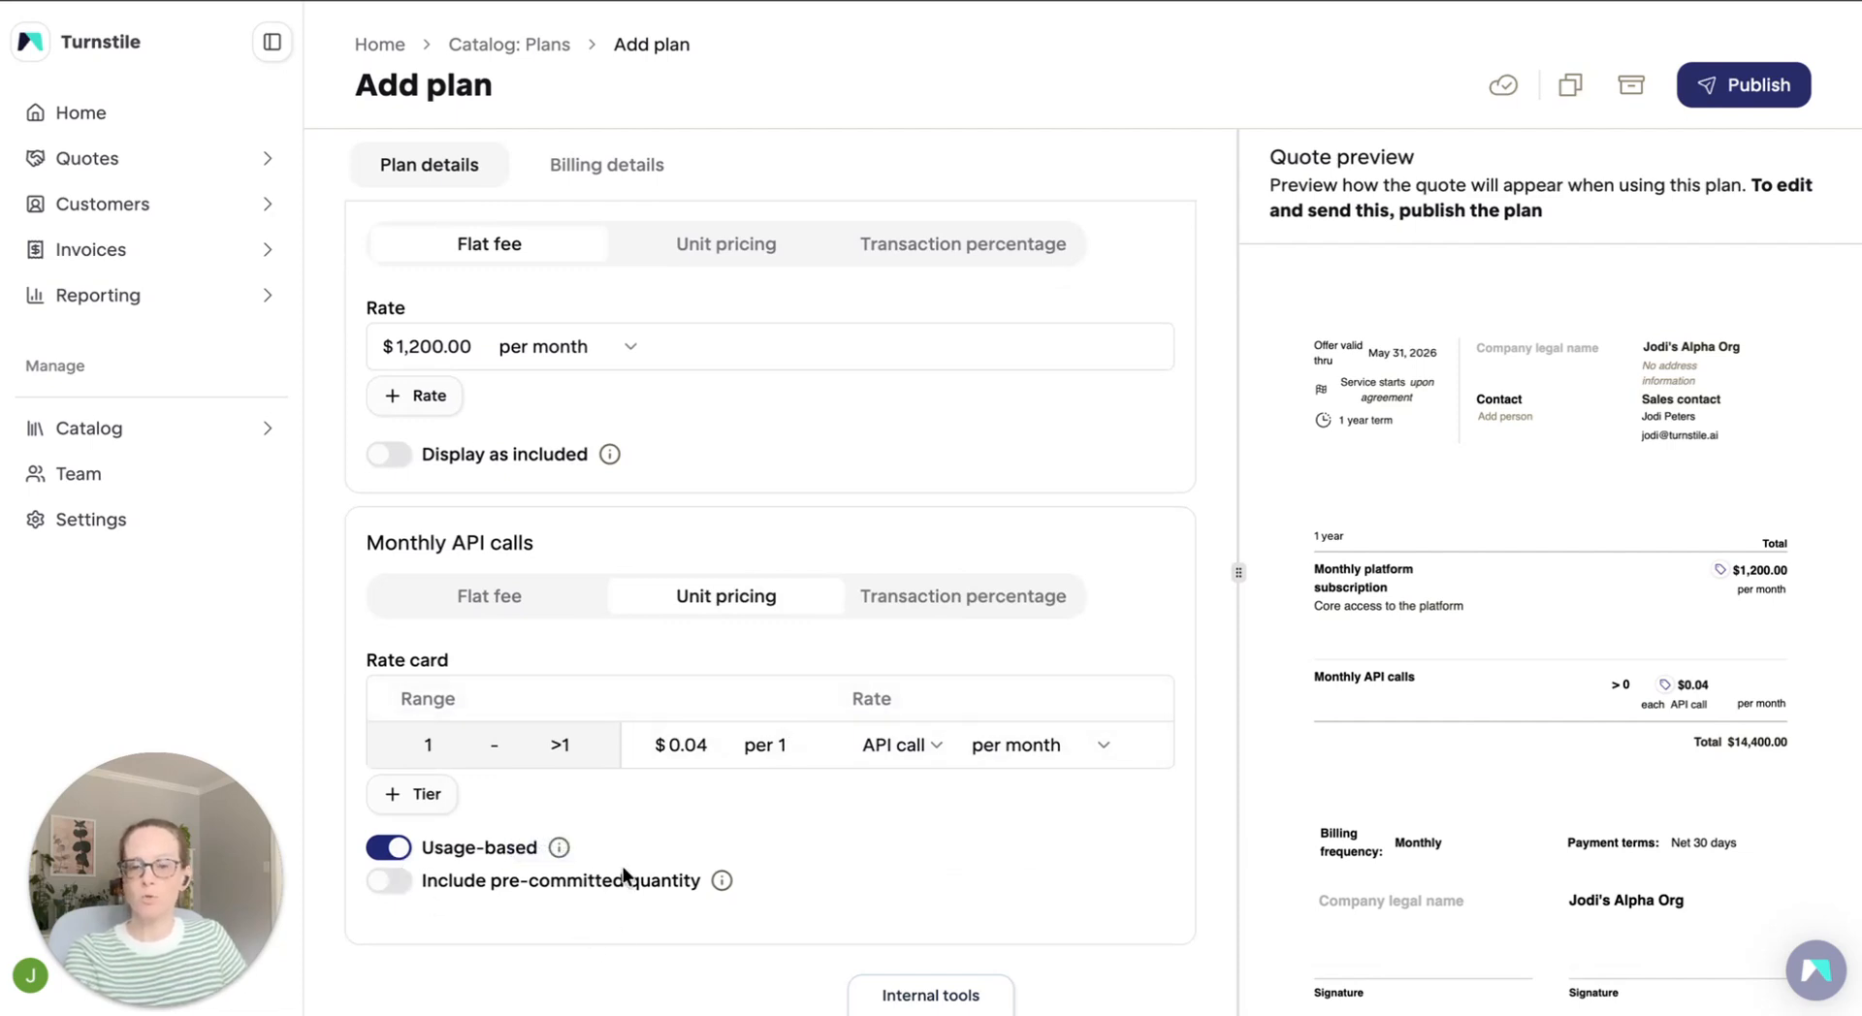
left_click(931, 753)
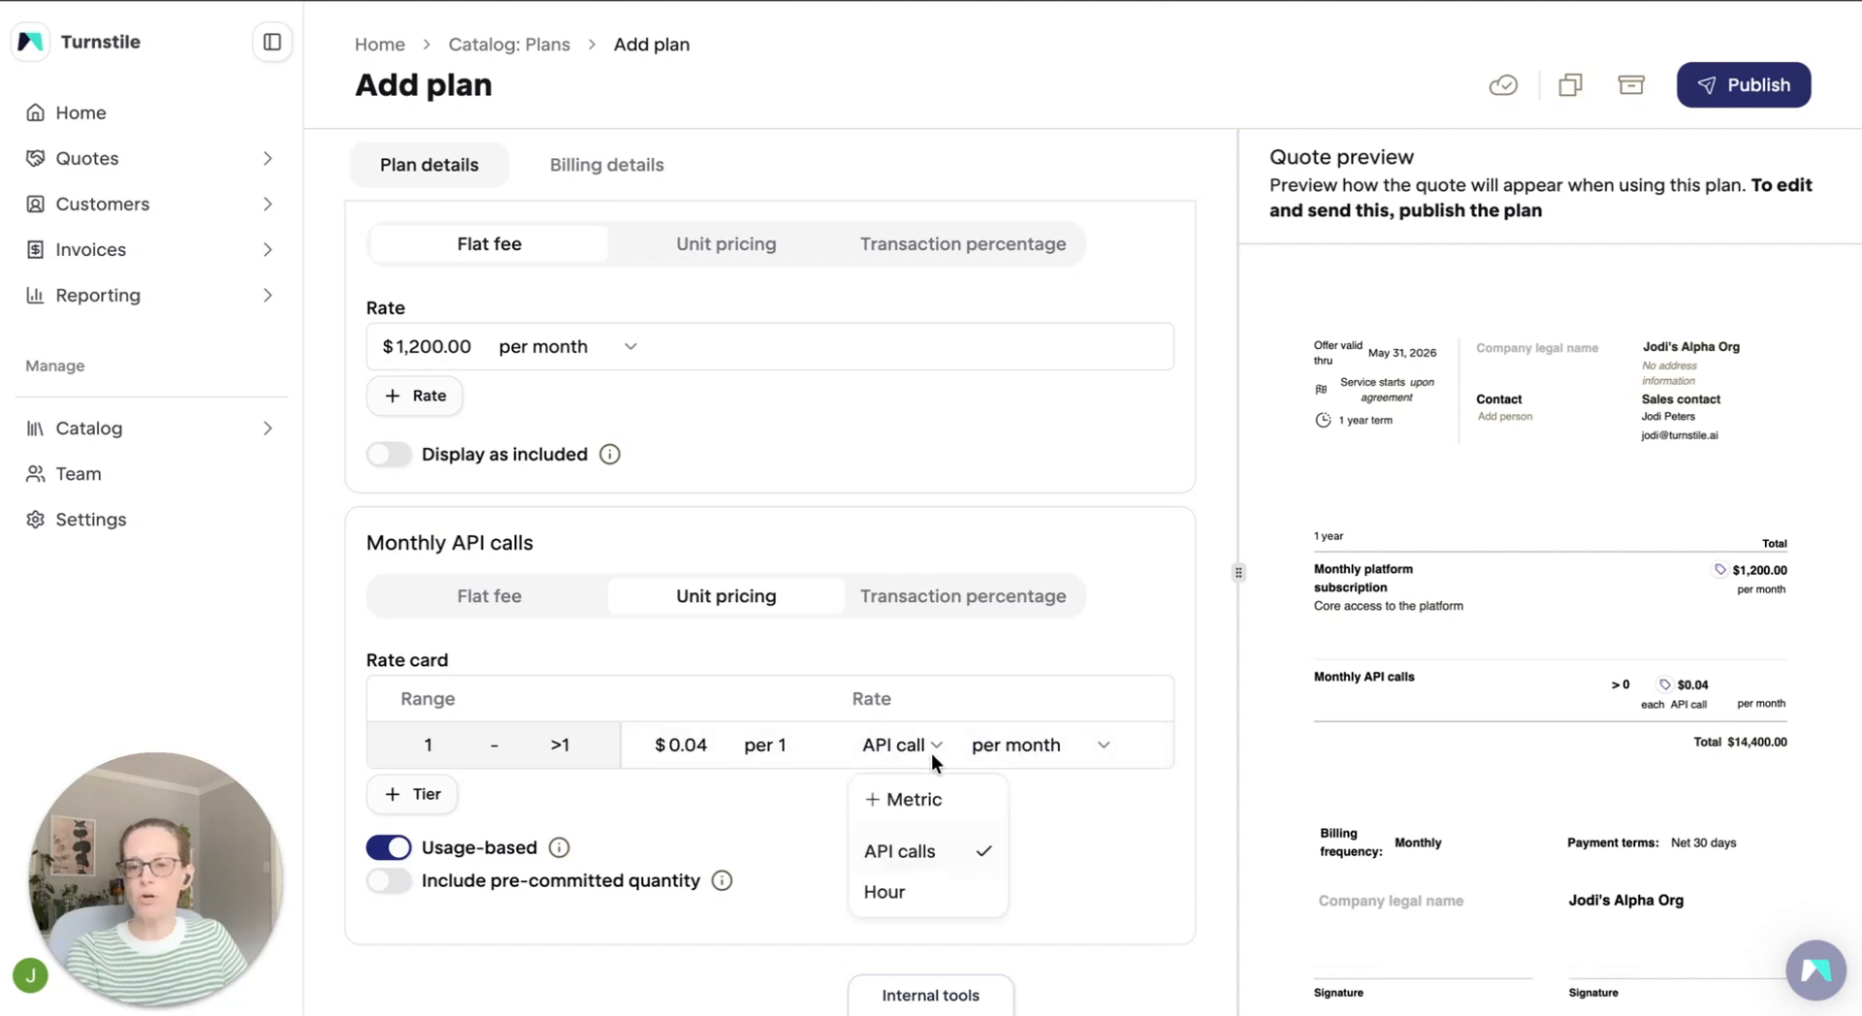
left_click(939, 853)
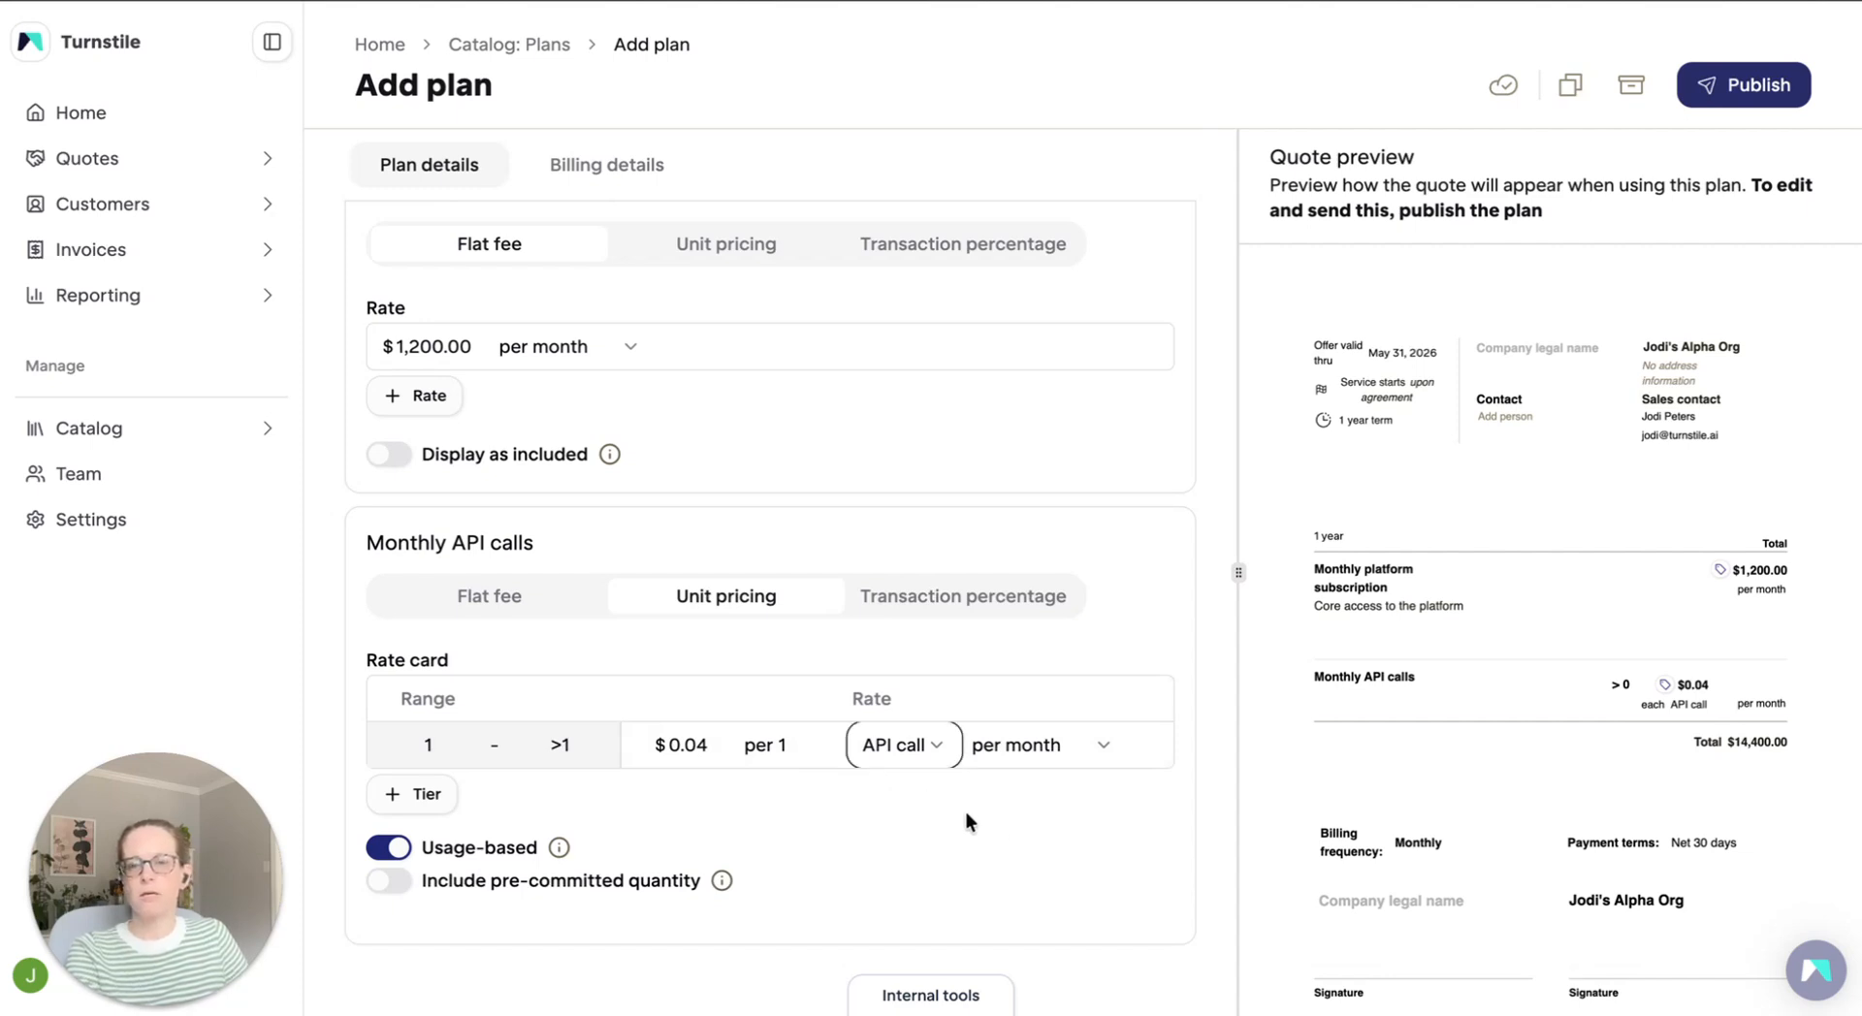
Choose Monthly as the plan's billing frequency and publish the plan
scroll(1051, 624, "up", 1)
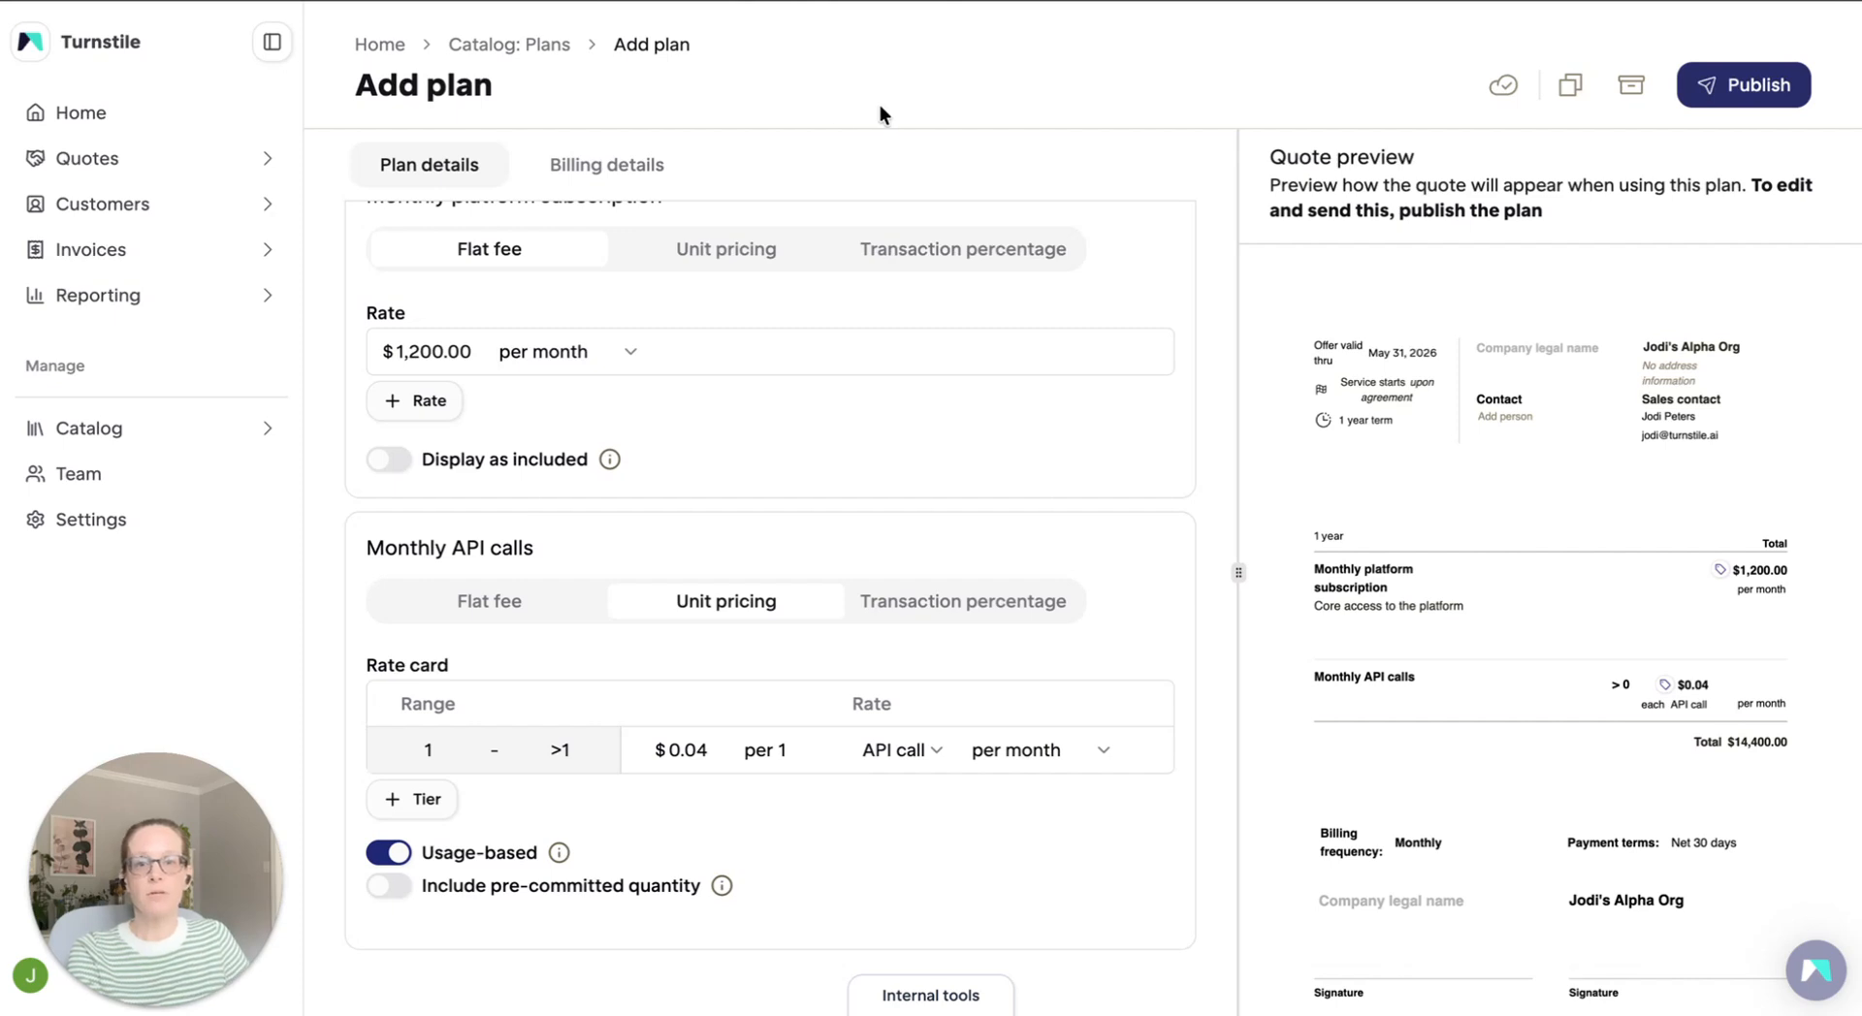
left_click(621, 170)
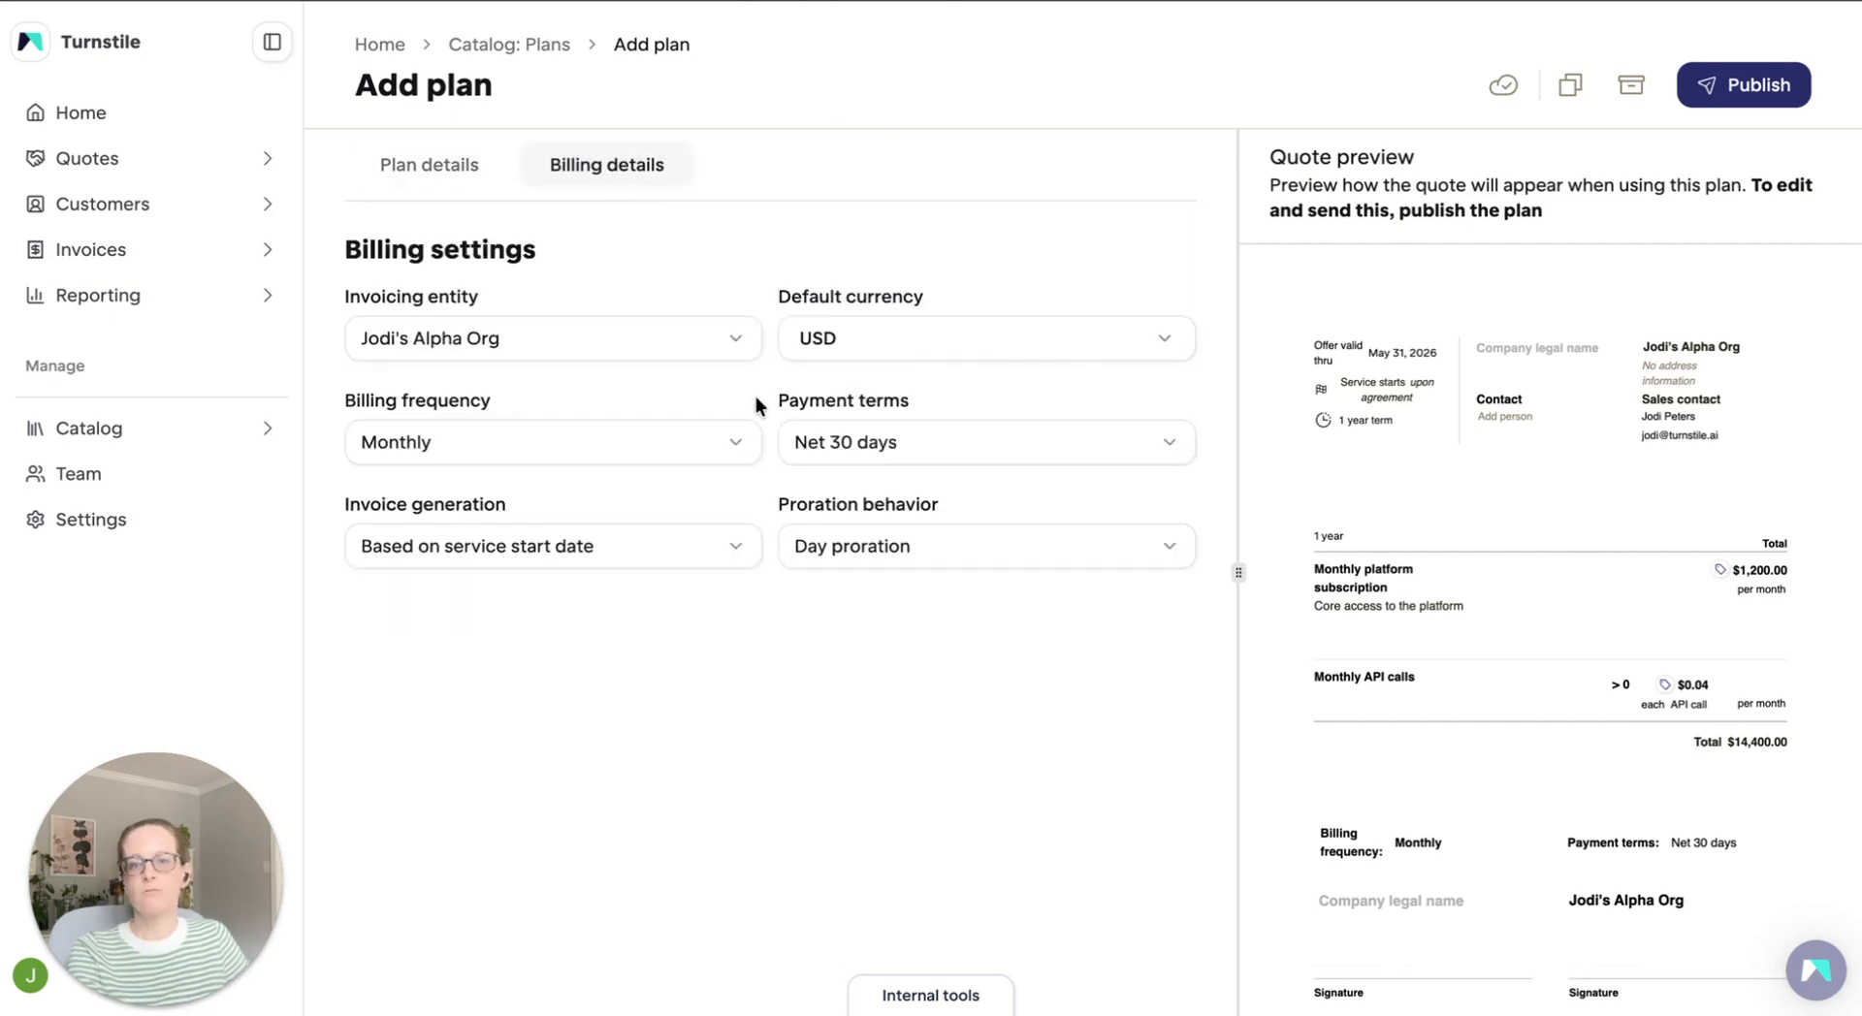
left_click(739, 444)
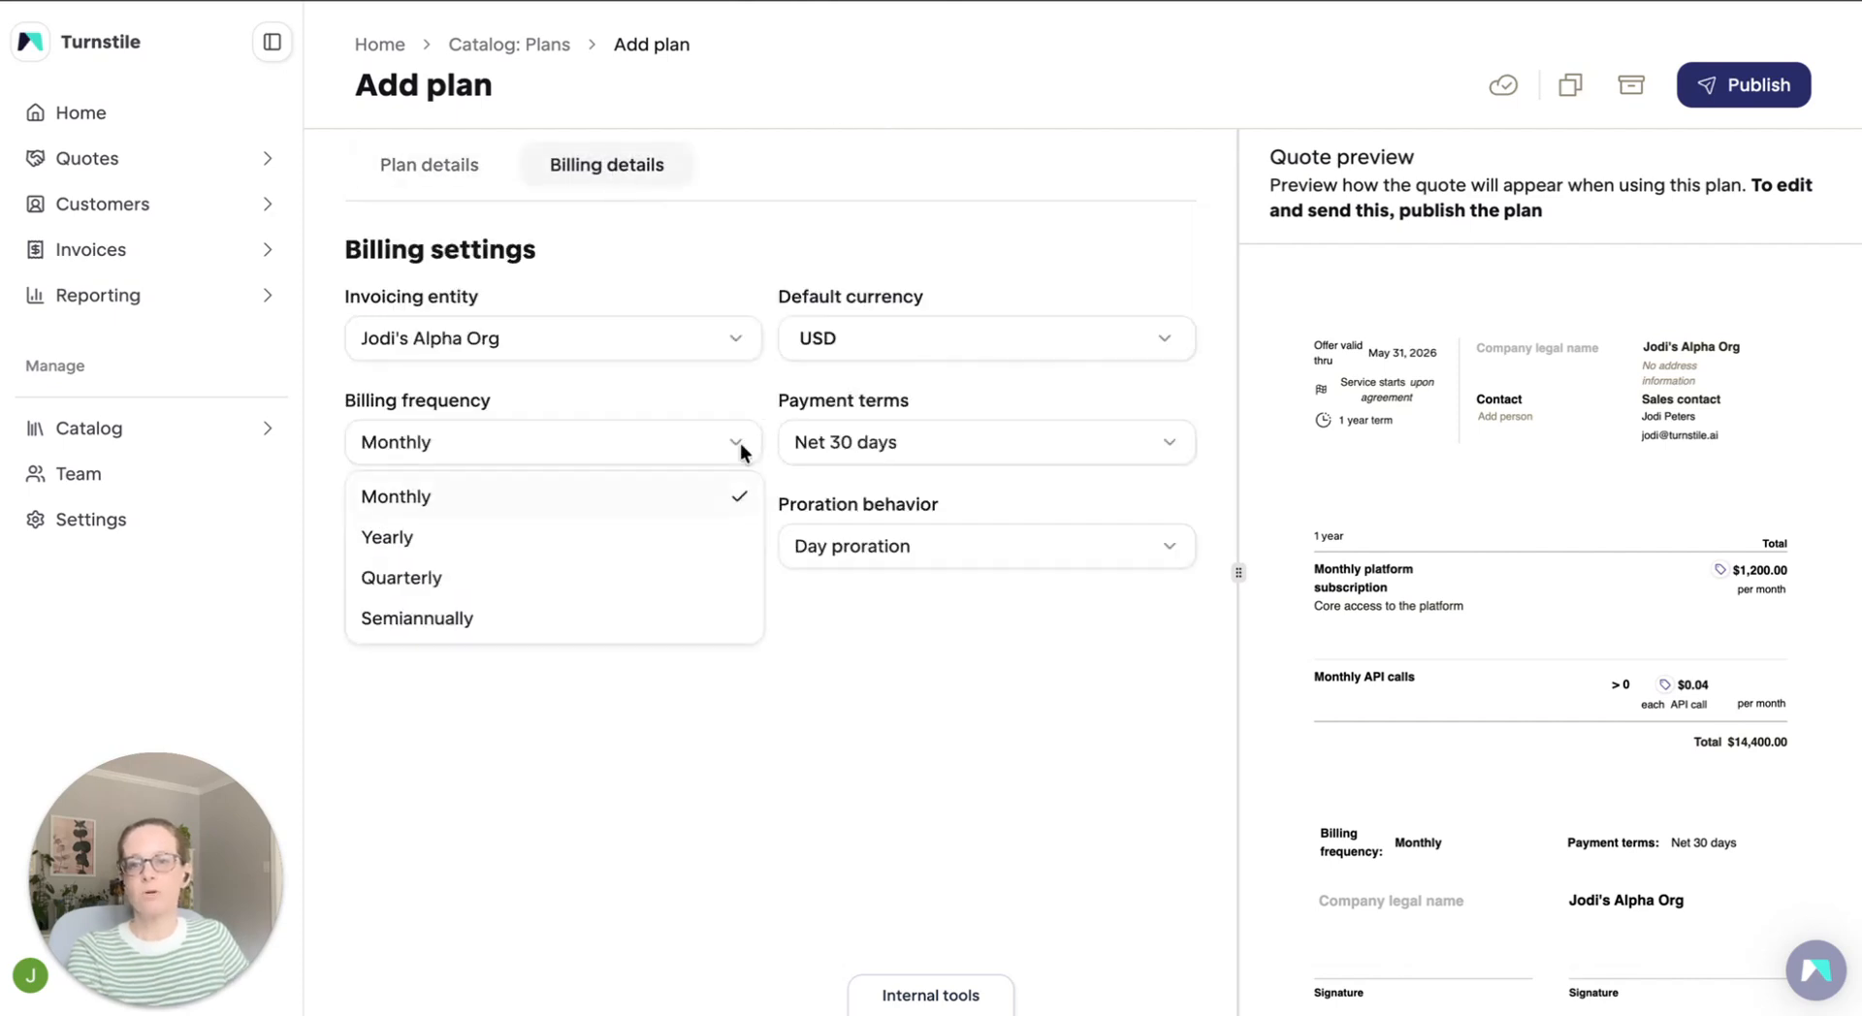
left_click(650, 502)
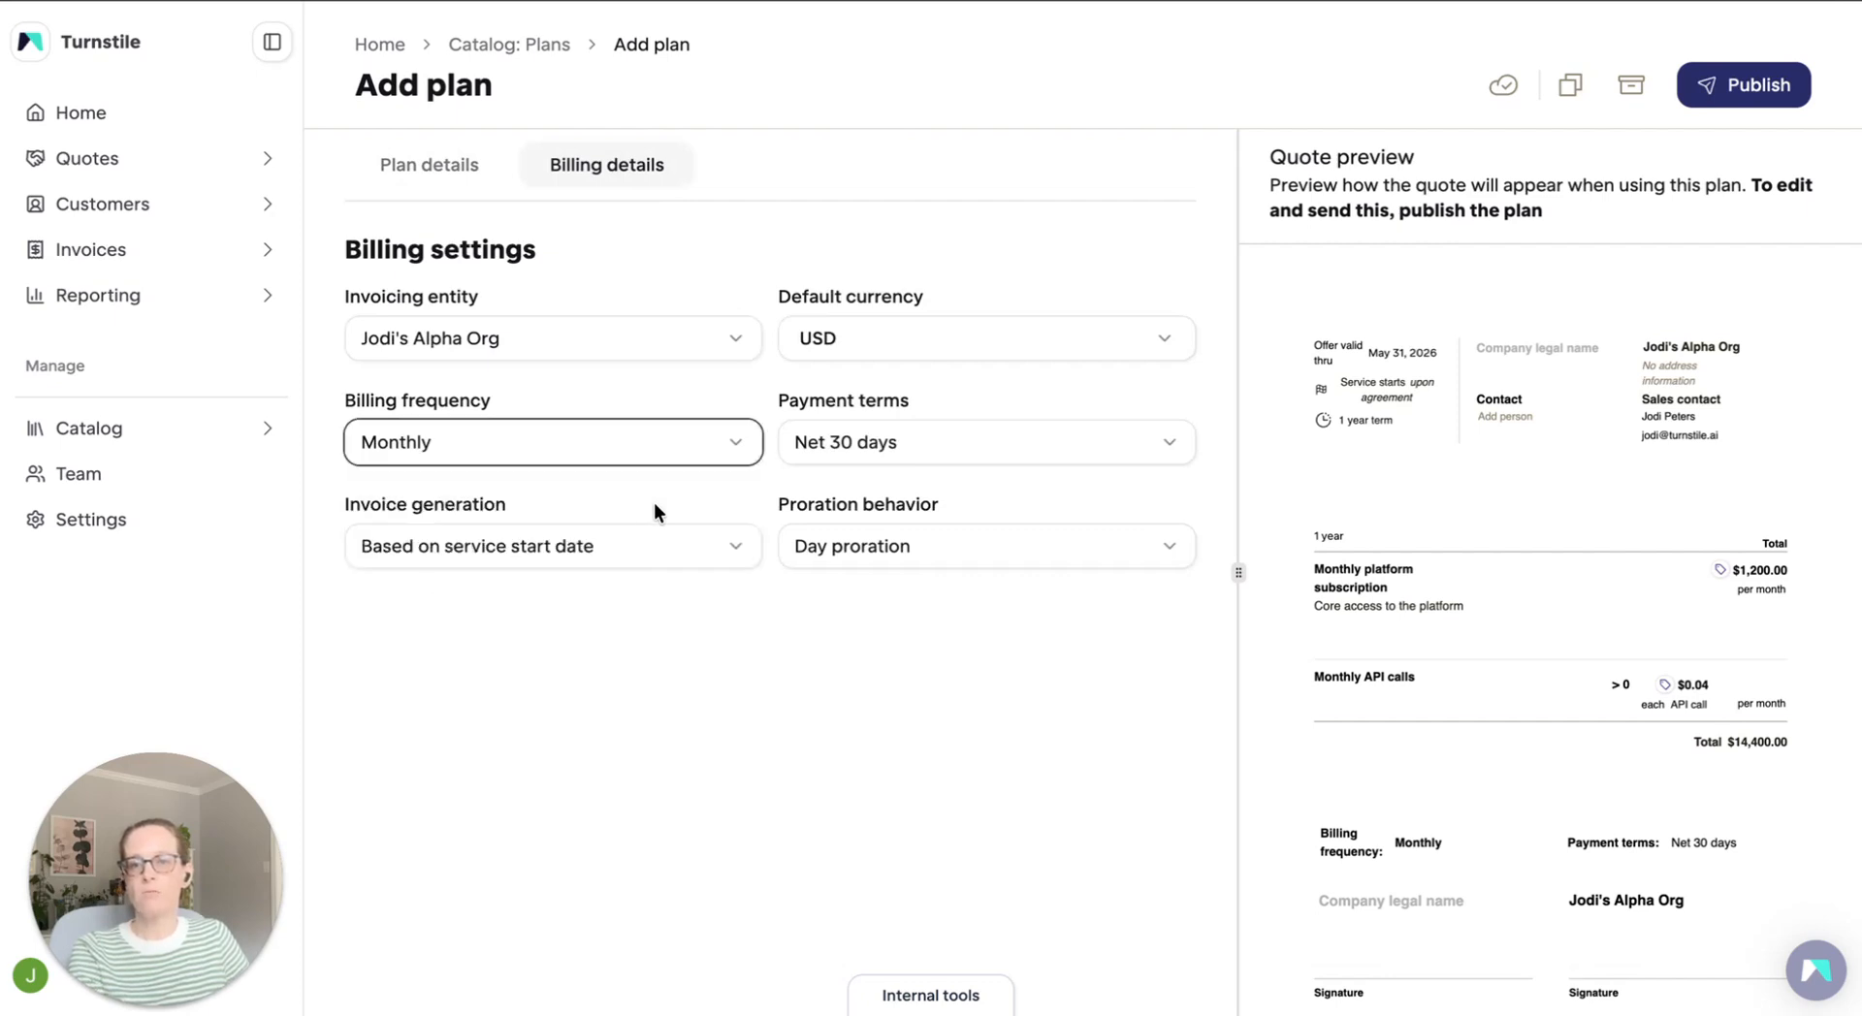
left_click(1747, 87)
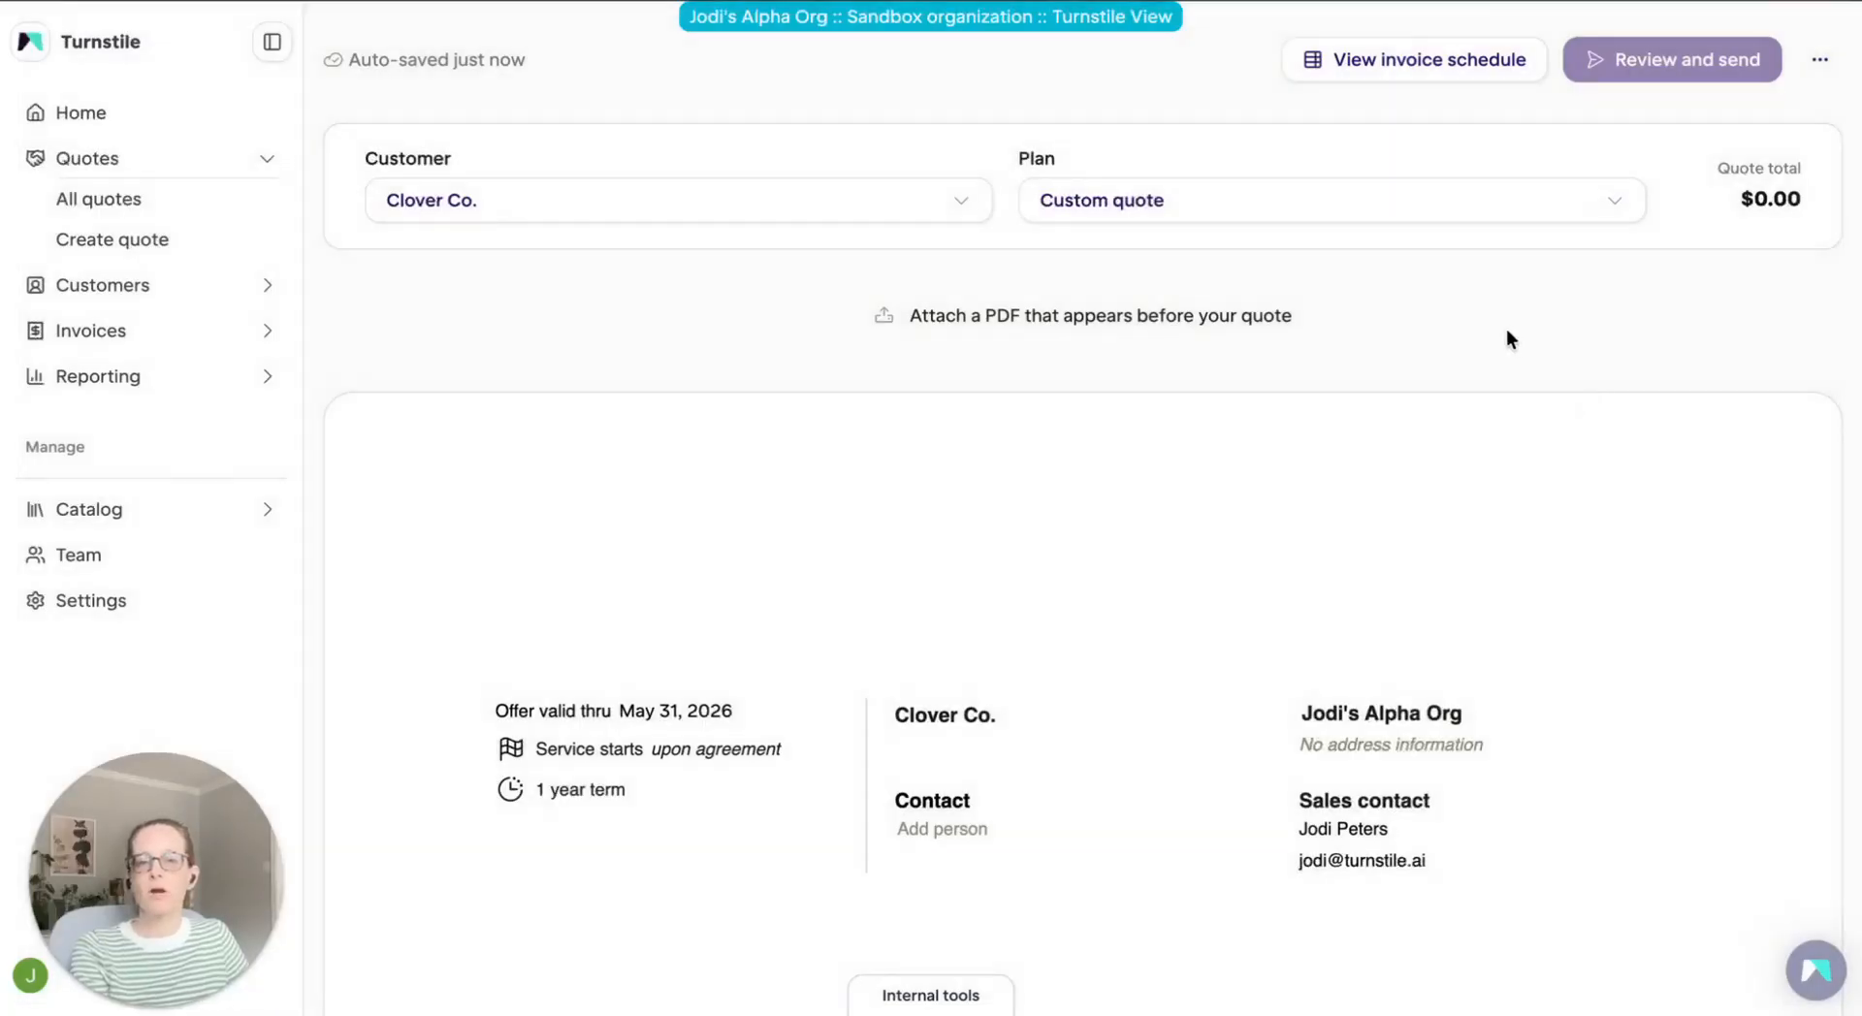
Apply the "Professional plan" to the Clover Co. quote and review the products and pricing it fills in
left_click(1463, 208)
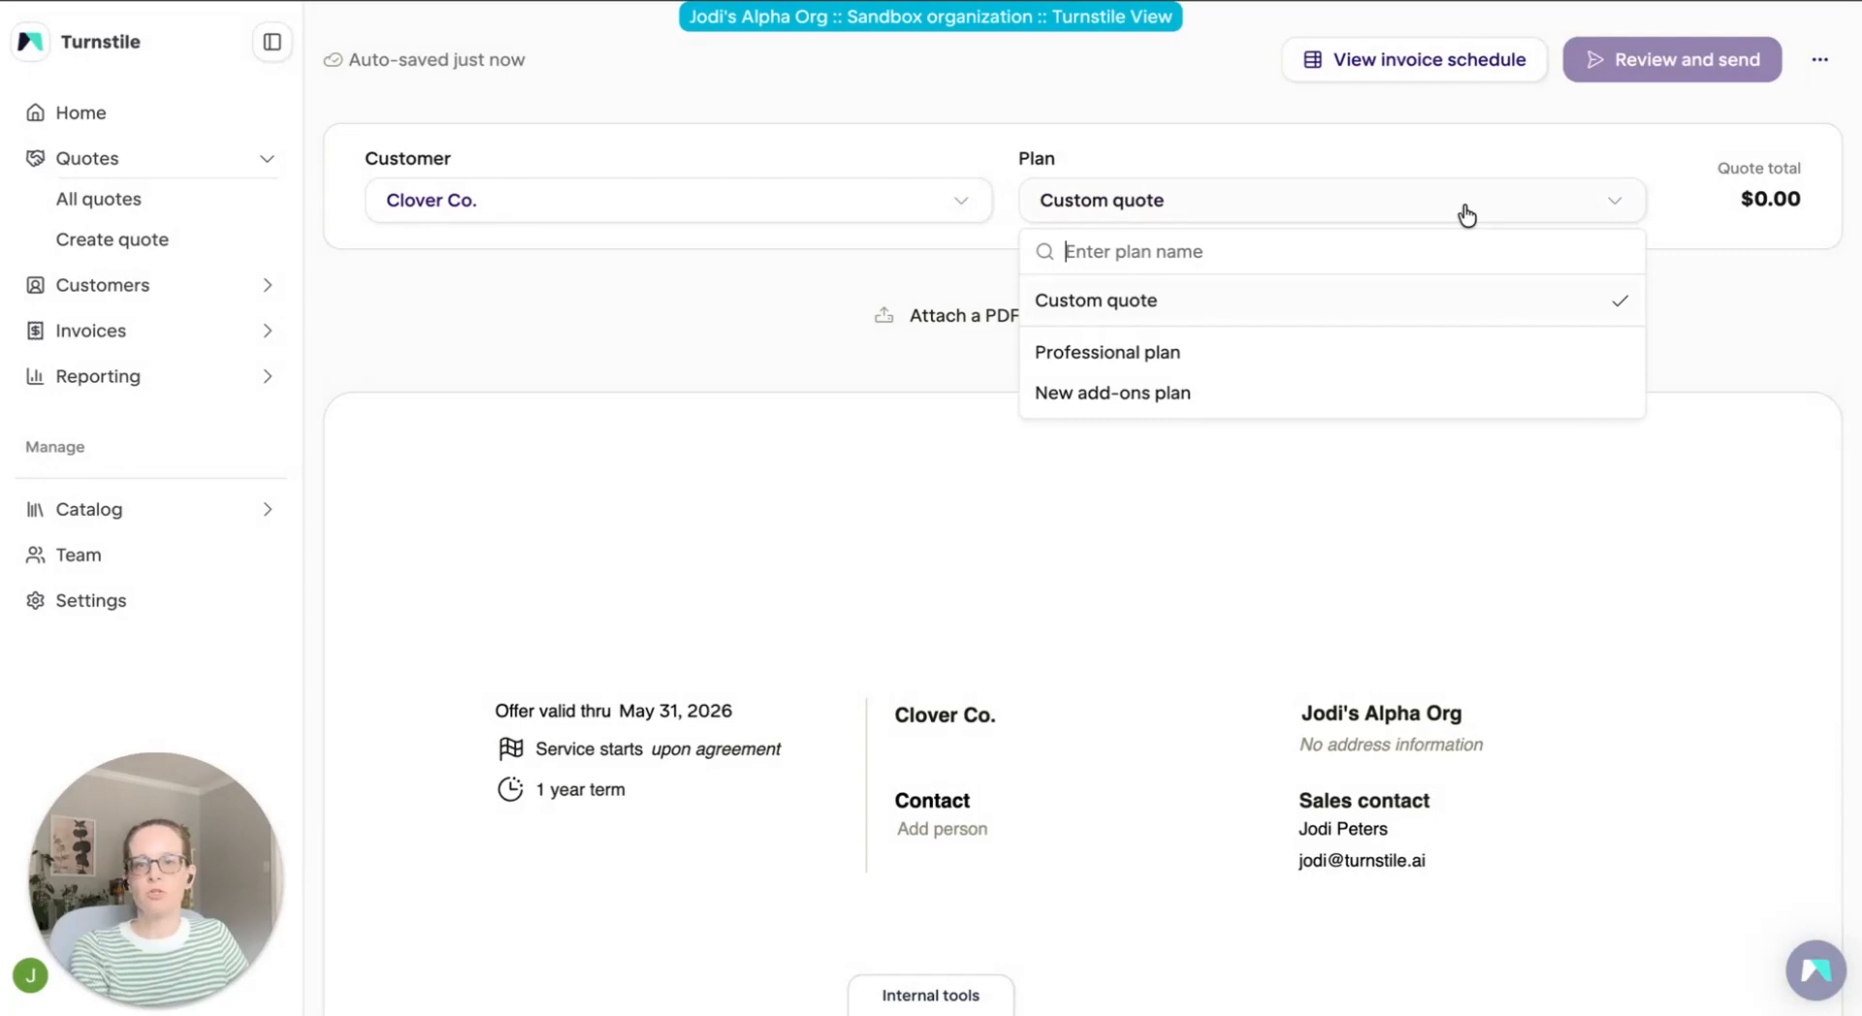
left_click(1227, 355)
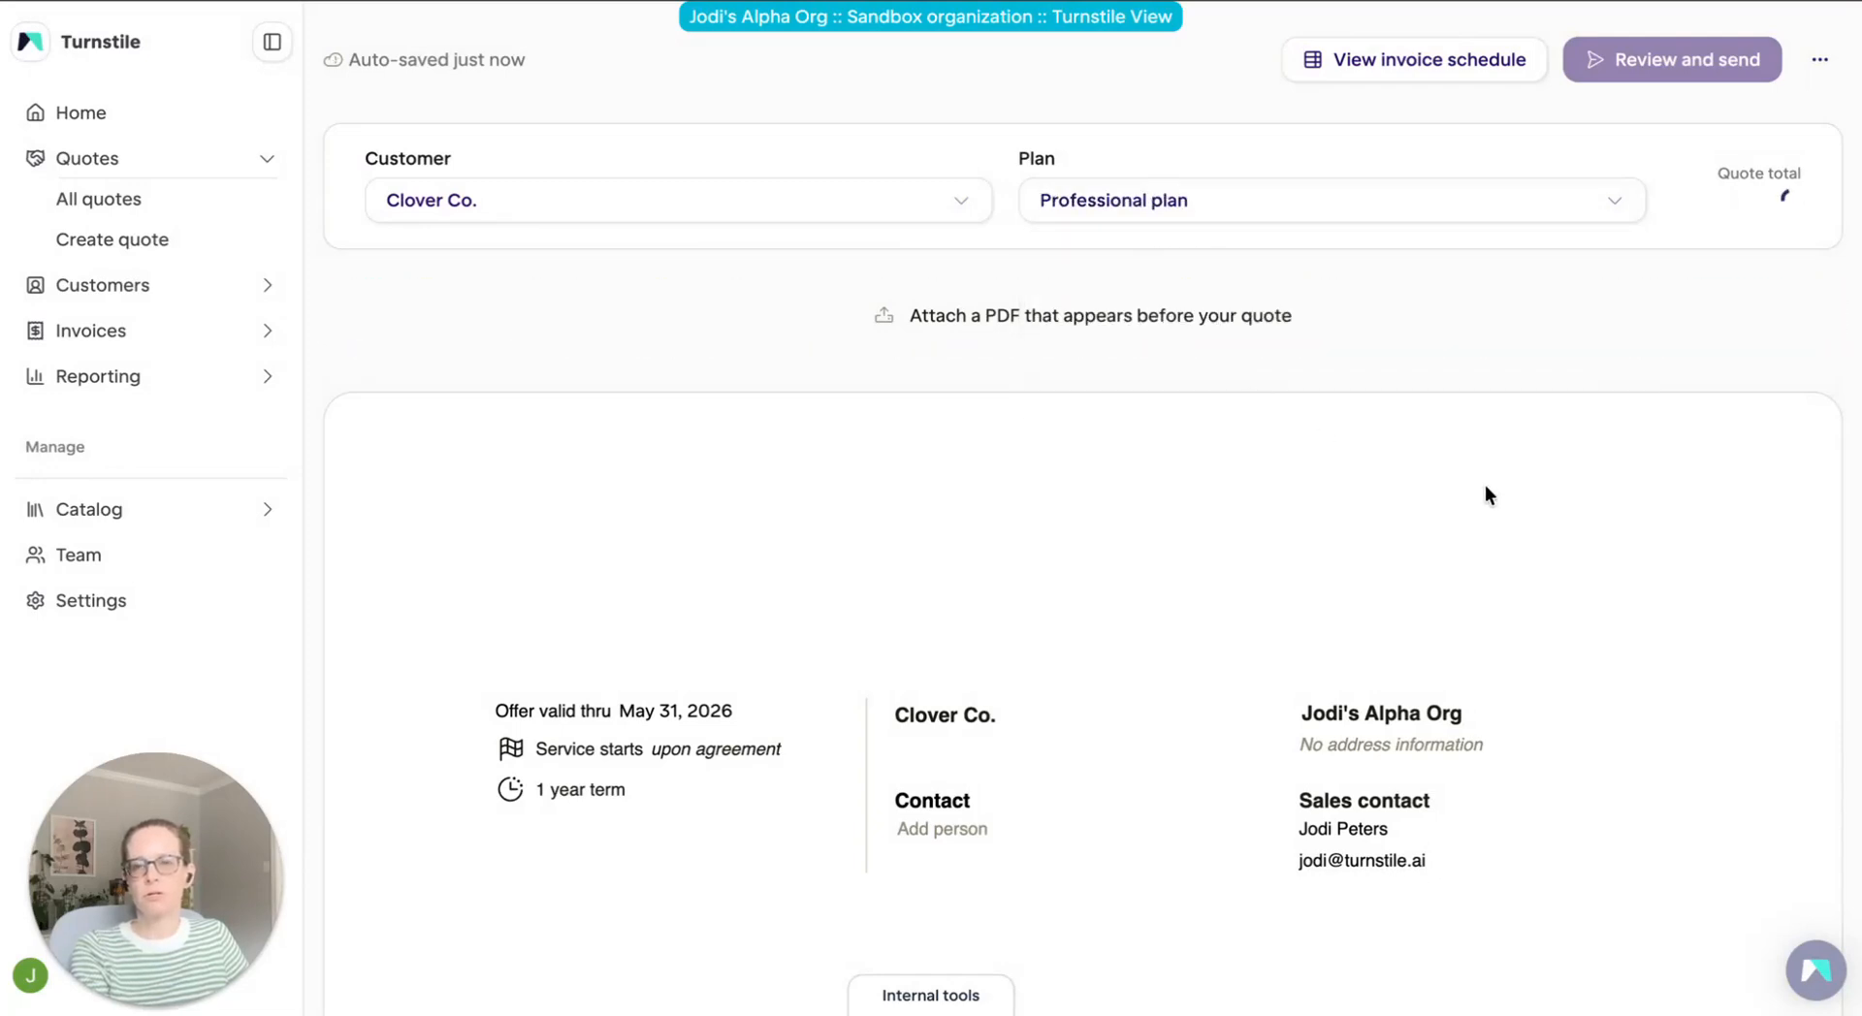
scroll(1484, 485, "down", 5)
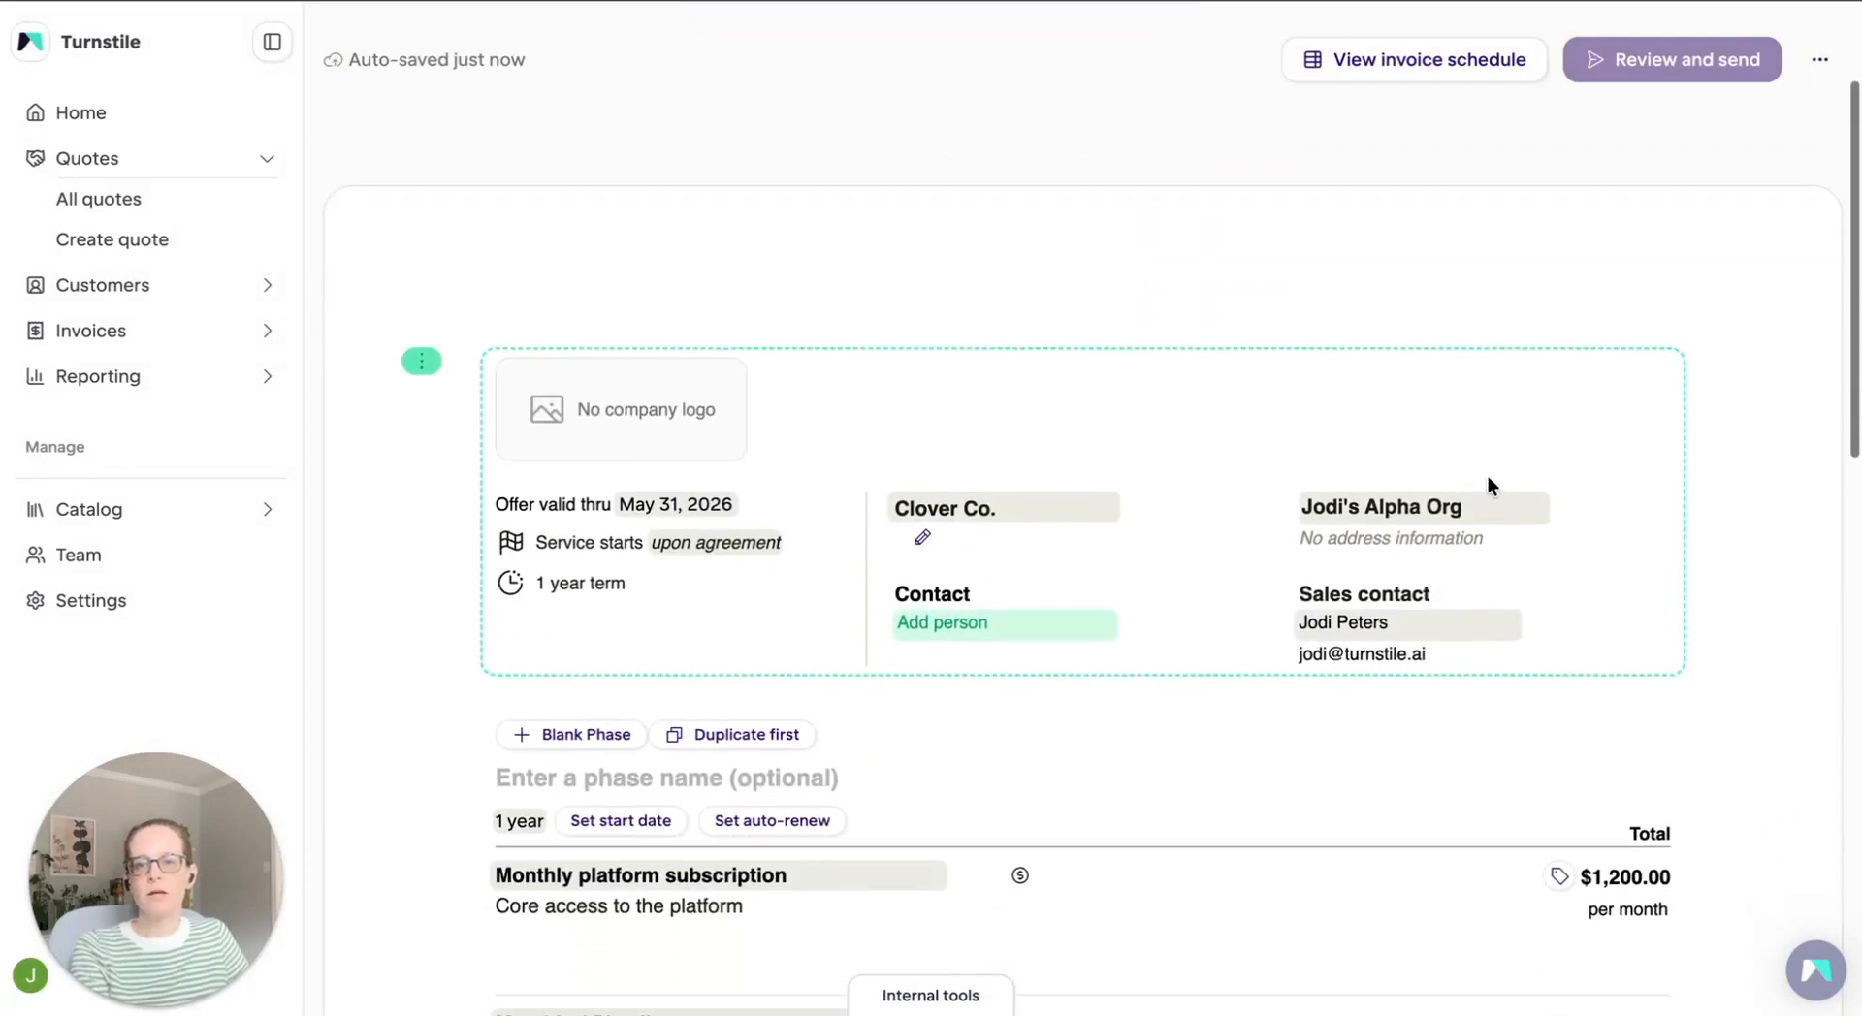
scroll(1490, 476, "up", 1)
scroll(1489, 475, "down", 2)
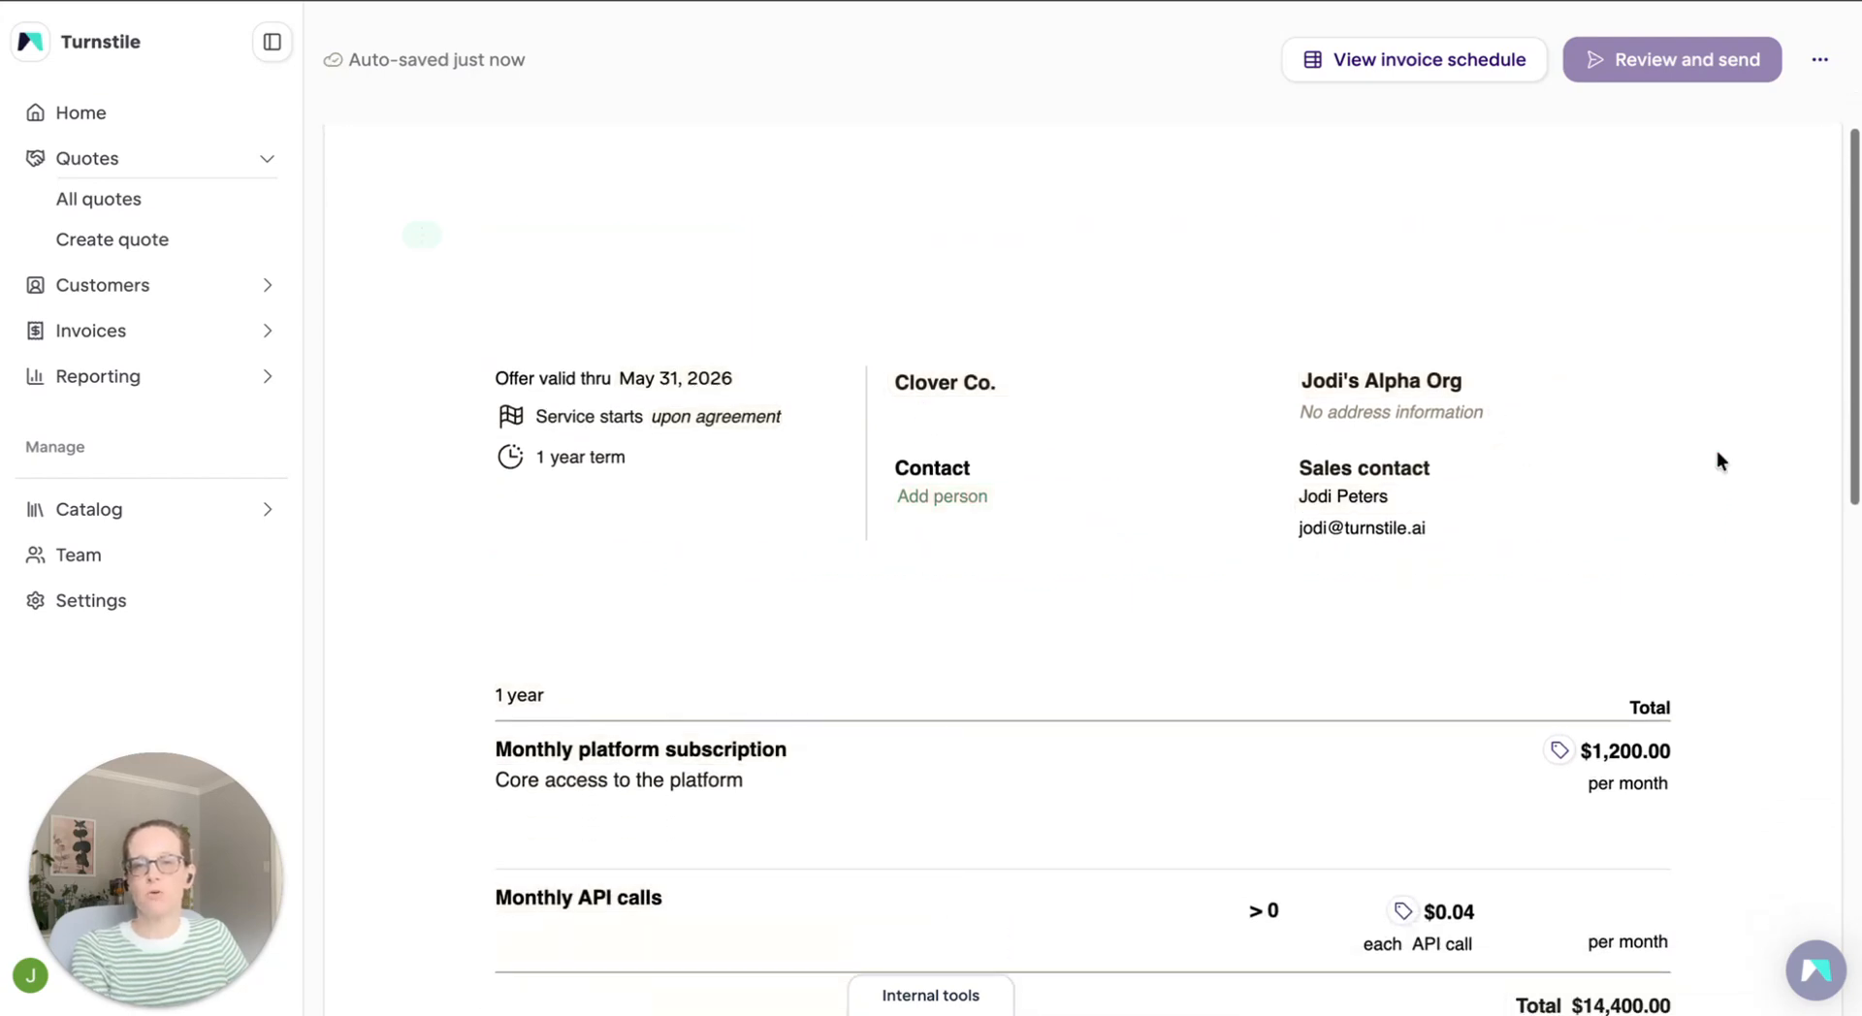
scroll(1716, 452, "down", 1)
scroll(1717, 451, "down", 2)
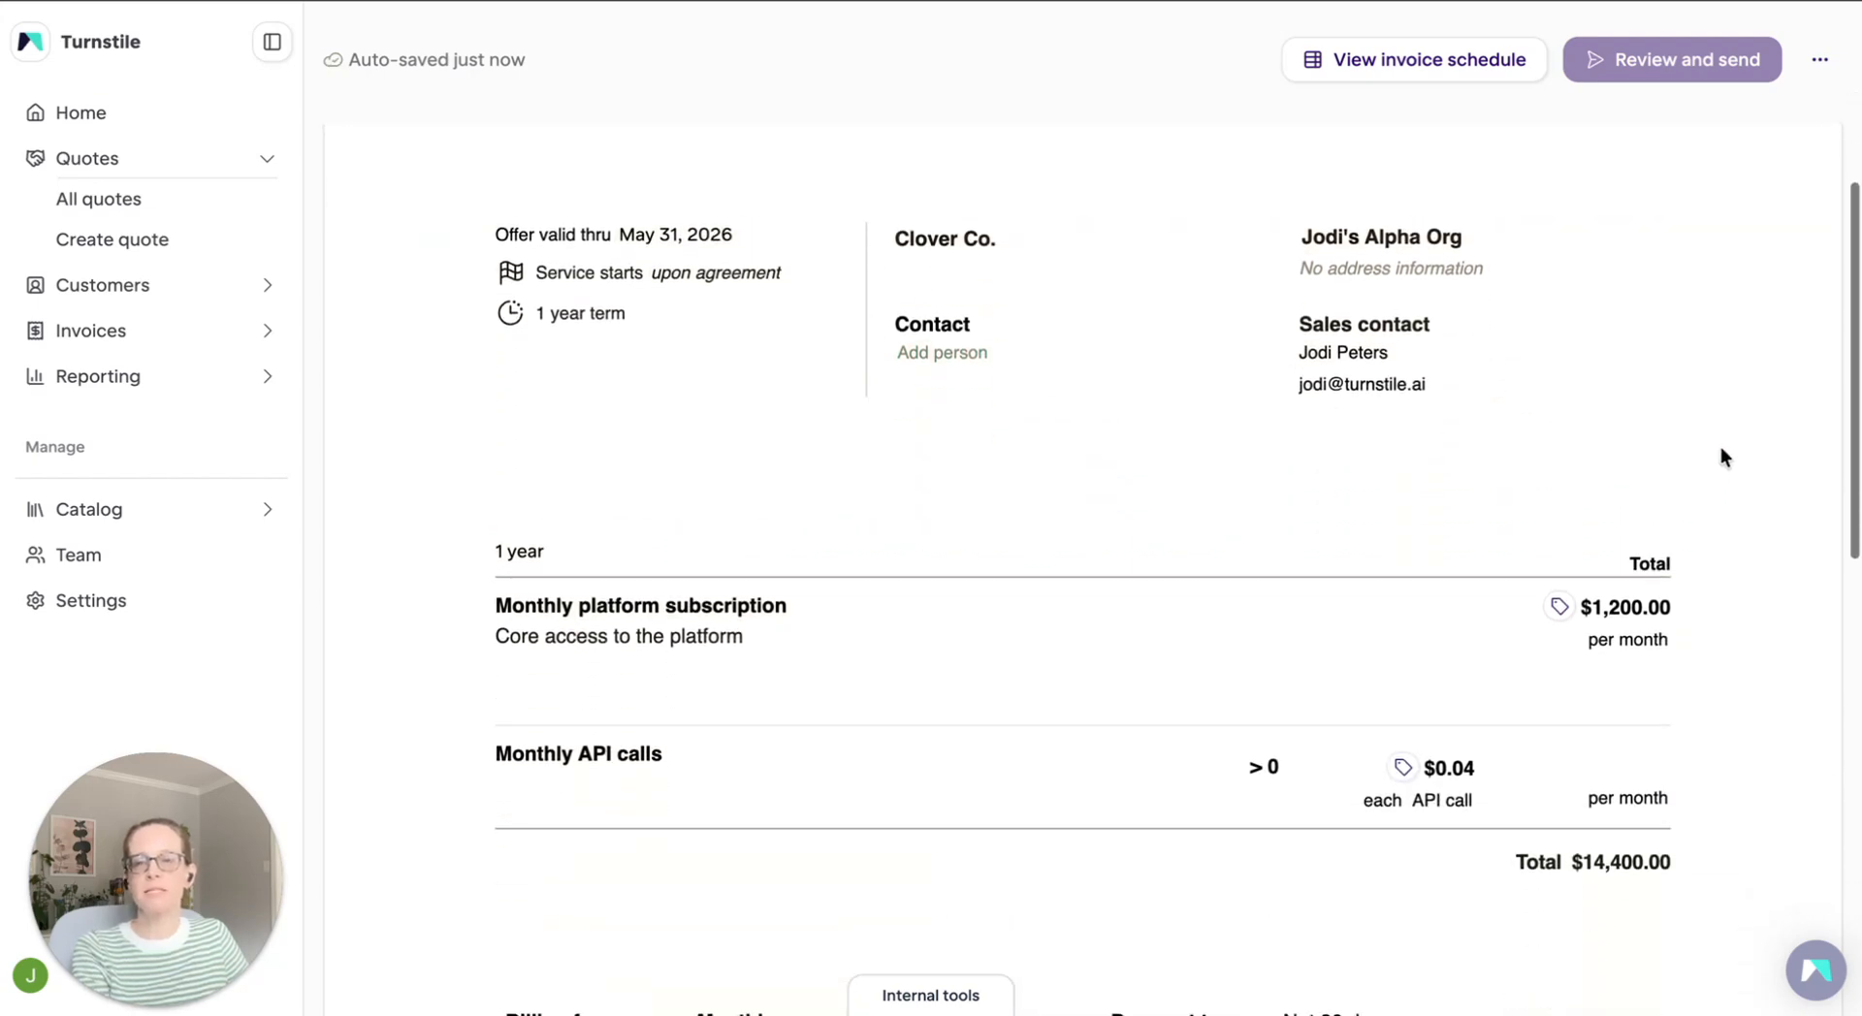